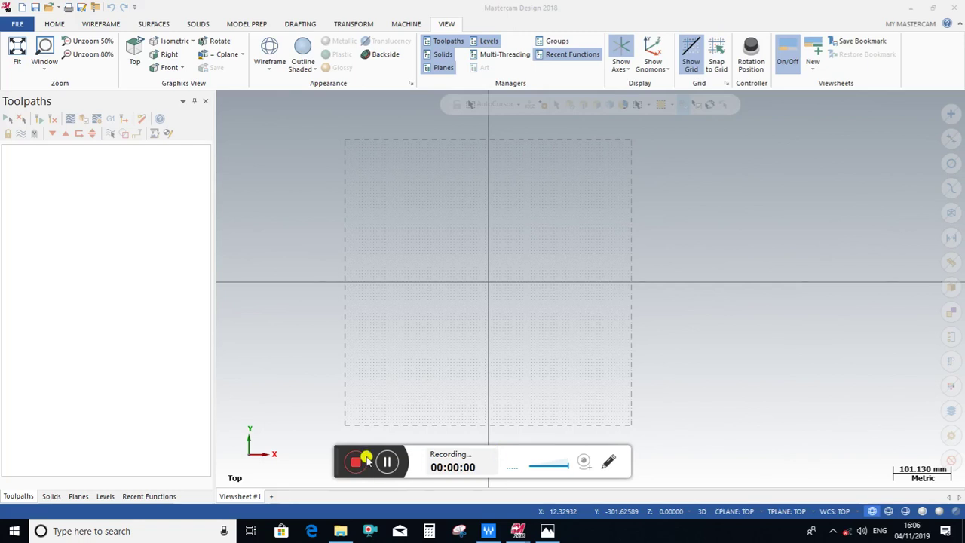
# Open the 'Tutorial #4 - Exercise' wheel drawing image for reference
pyautogui.moveTo(335, 456); pyautogui.dragTo(367, 537)
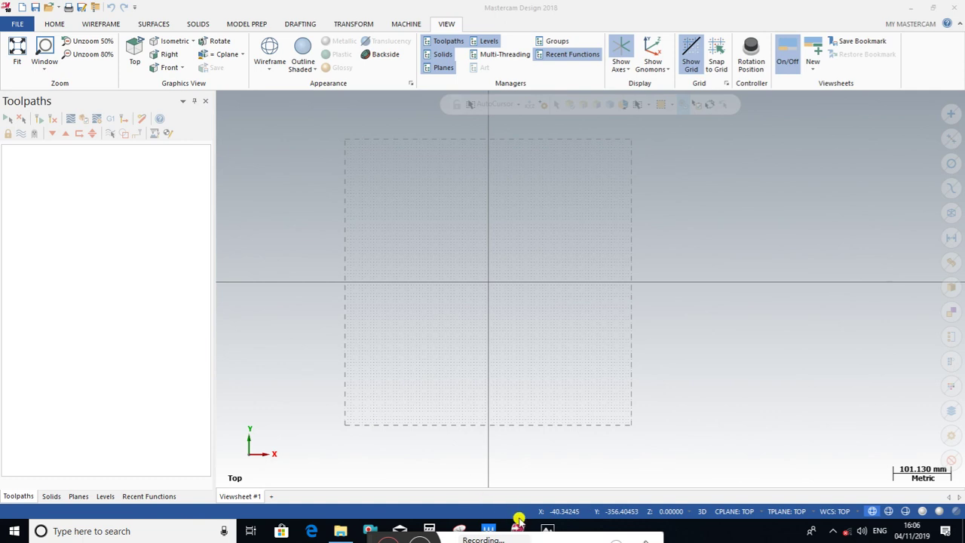
pyautogui.click(541, 528)
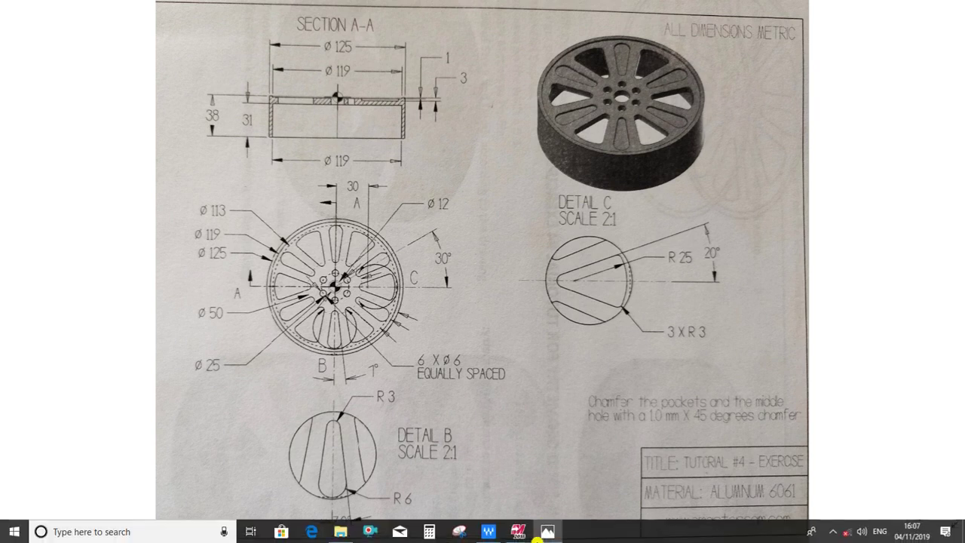
pyautogui.moveTo(518, 531)
pyautogui.click(473, 481)
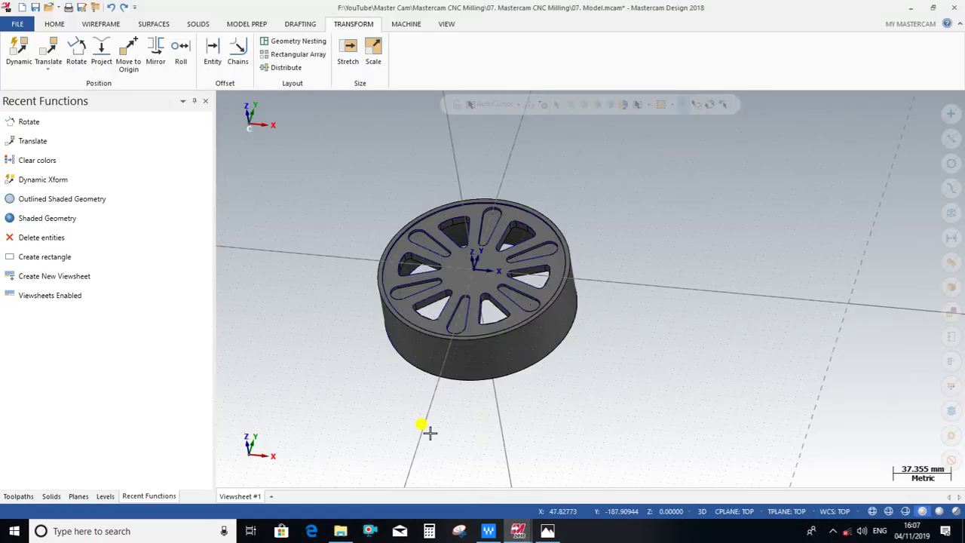
pyautogui.moveTo(376, 270)
pyautogui.mouseDown(button='middle')
pyautogui.moveTo(469, 251)
pyautogui.moveTo(592, 269)
pyautogui.moveTo(325, 260)
pyautogui.moveTo(279, 287)
pyautogui.moveTo(359, 271)
pyautogui.moveTo(495, 291)
pyautogui.moveTo(388, 275)
pyautogui.moveTo(285, 284)
pyautogui.moveTo(353, 269)
pyautogui.moveTo(493, 282)
pyautogui.moveTo(368, 276)
pyautogui.moveTo(329, 284)
pyautogui.moveTo(317, 298)
pyautogui.moveTo(435, 269)
pyautogui.moveTo(506, 282)
pyautogui.moveTo(349, 286)
pyautogui.moveTo(368, 303)
pyautogui.moveTo(389, 288)
pyautogui.moveTo(466, 277)
pyautogui.moveTo(349, 284)
pyautogui.moveTo(355, 302)
pyautogui.moveTo(424, 281)
pyautogui.moveTo(440, 288)
pyautogui.mouseUp(button='middle')
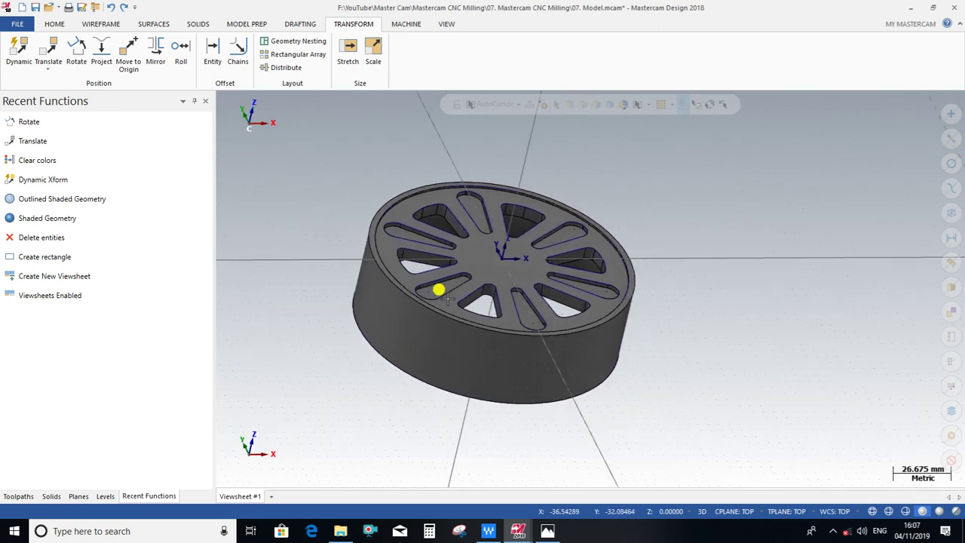
pyautogui.moveTo(548, 531)
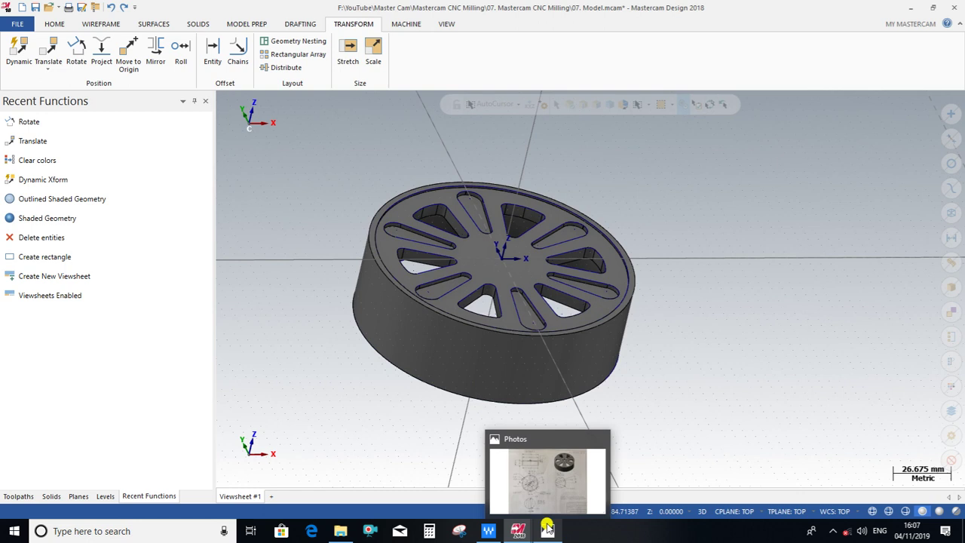
pyautogui.moveTo(548, 479)
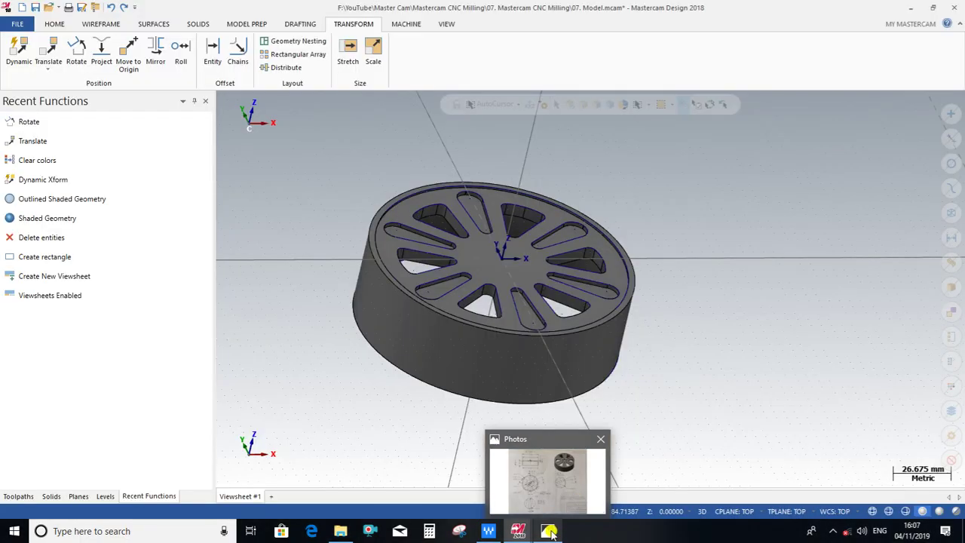
pyautogui.click(551, 532)
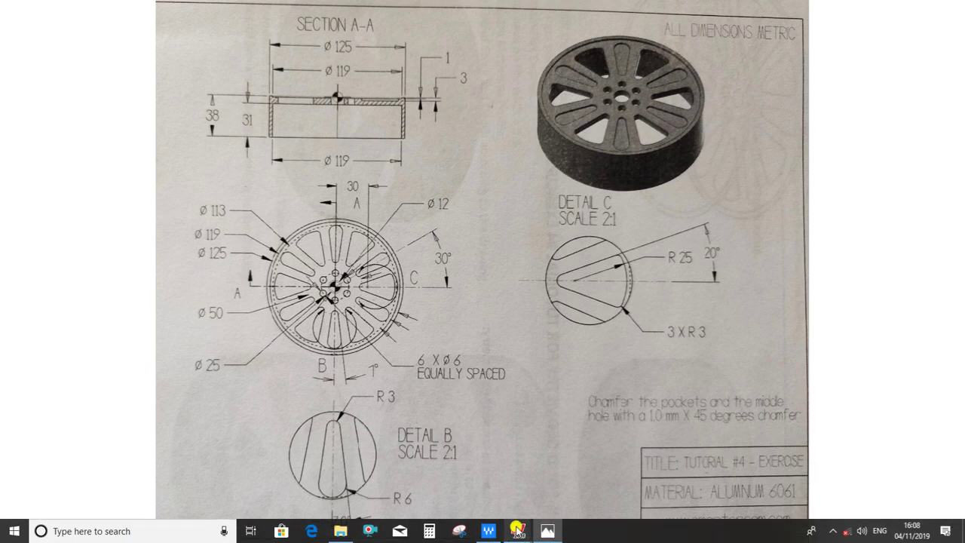
pyautogui.click(532, 509)
# Draw a 125 mm diameter circle centred on the origin
pyautogui.scroll(2, 423, 272)
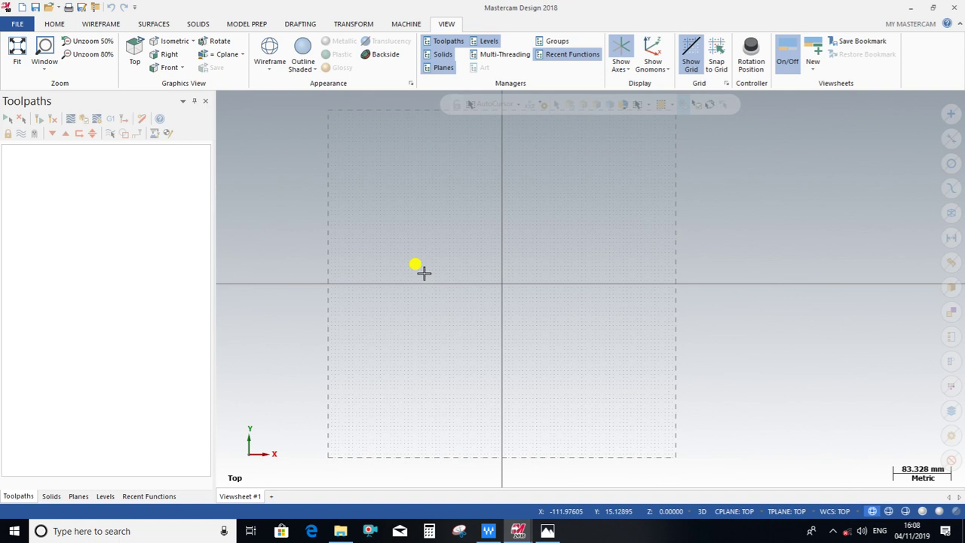
pyautogui.click(109, 23)
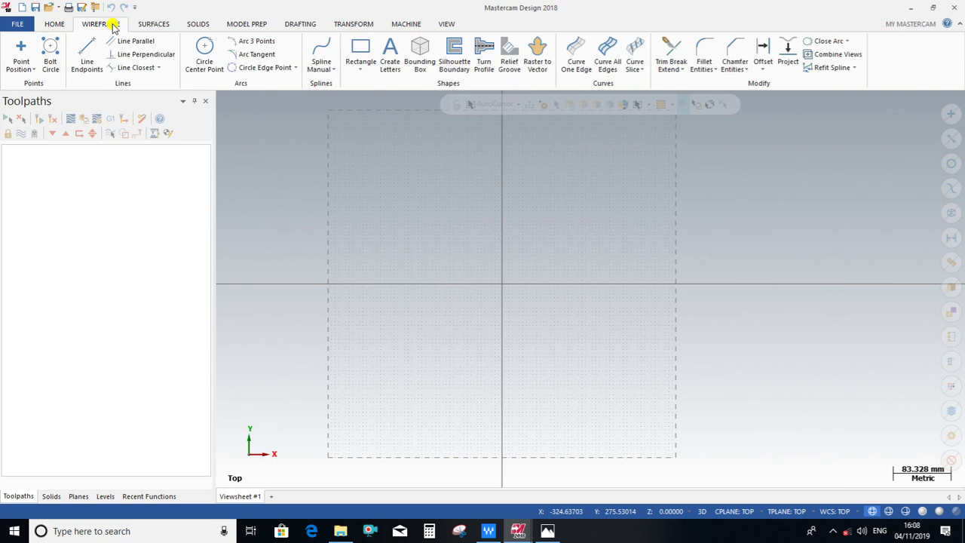
pyautogui.click(205, 50)
pyautogui.click(502, 284)
pyautogui.click(596, 234)
pyautogui.click(124, 276)
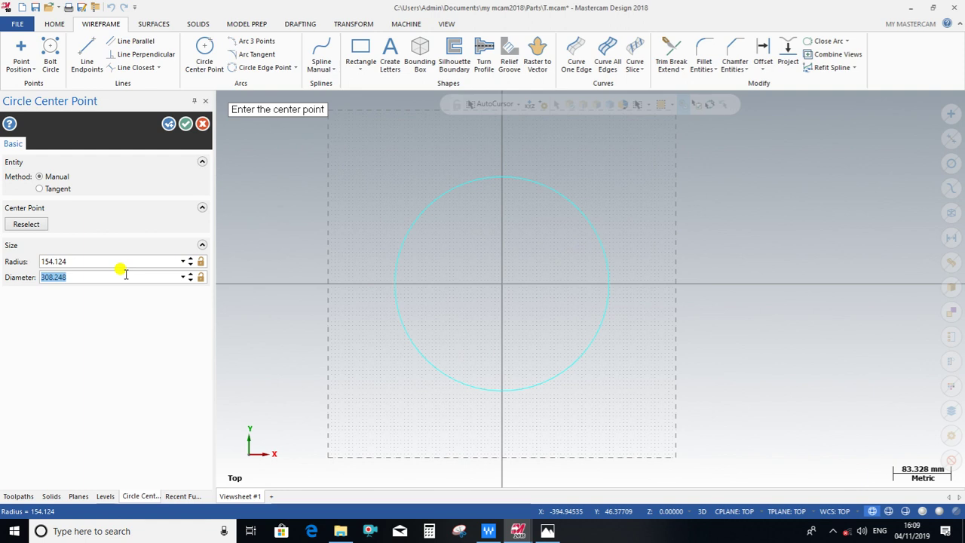
pyautogui.write('125')
pyautogui.press('Return')
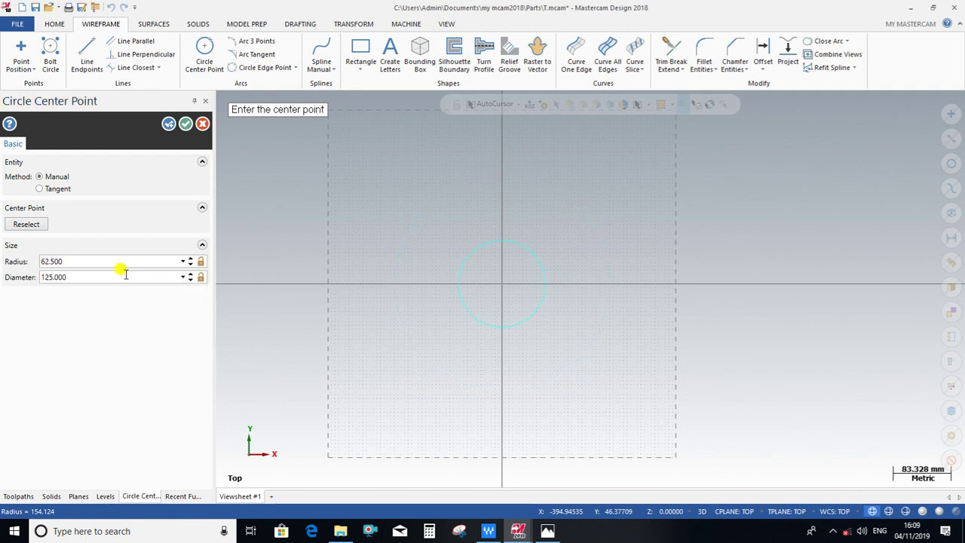
pyautogui.click(168, 124)
# Add a concentric 119 mm diameter circle at the origin
pyautogui.scroll(1, 490, 264)
pyautogui.scroll(2, 505, 298)
pyautogui.click(508, 290)
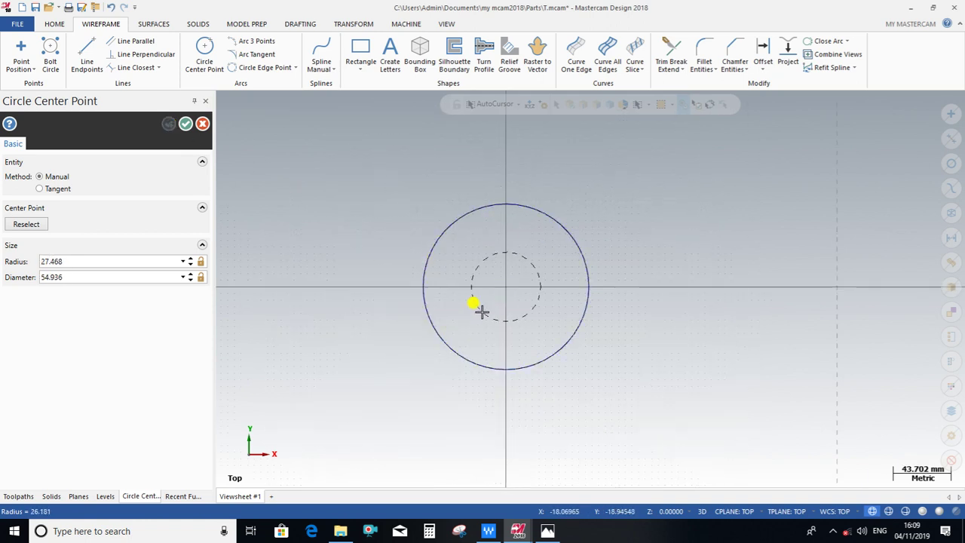
pyautogui.click(451, 331)
pyautogui.click(122, 279)
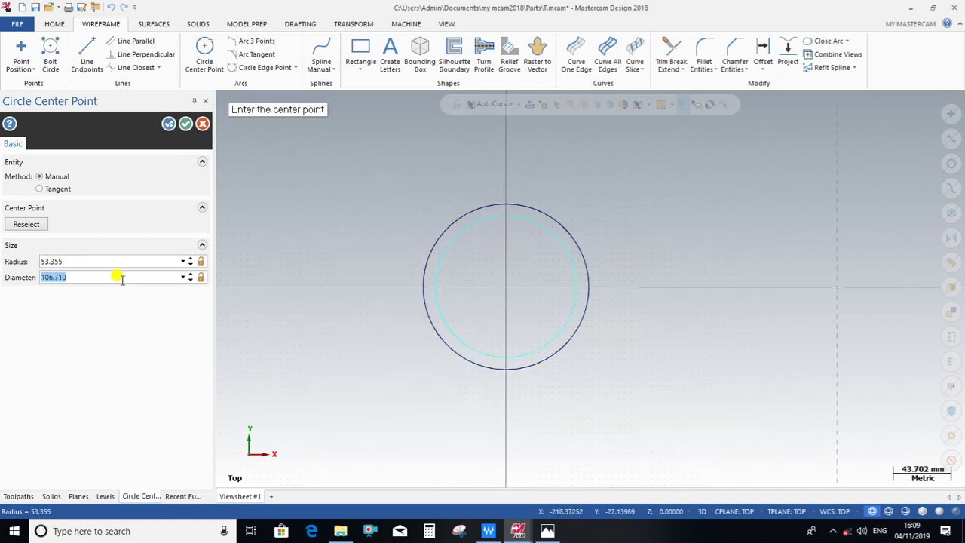
pyautogui.write('119')
pyautogui.press('Return')
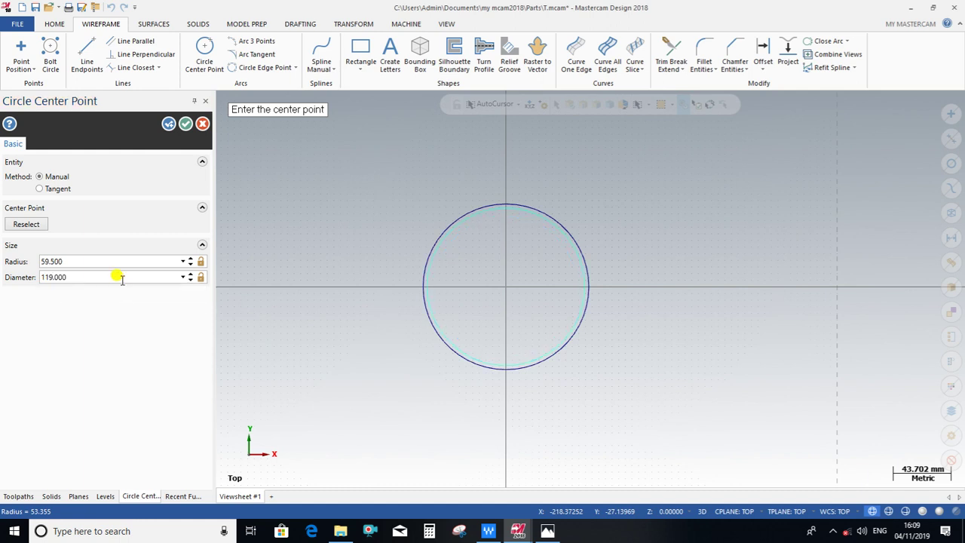
pyautogui.click(168, 123)
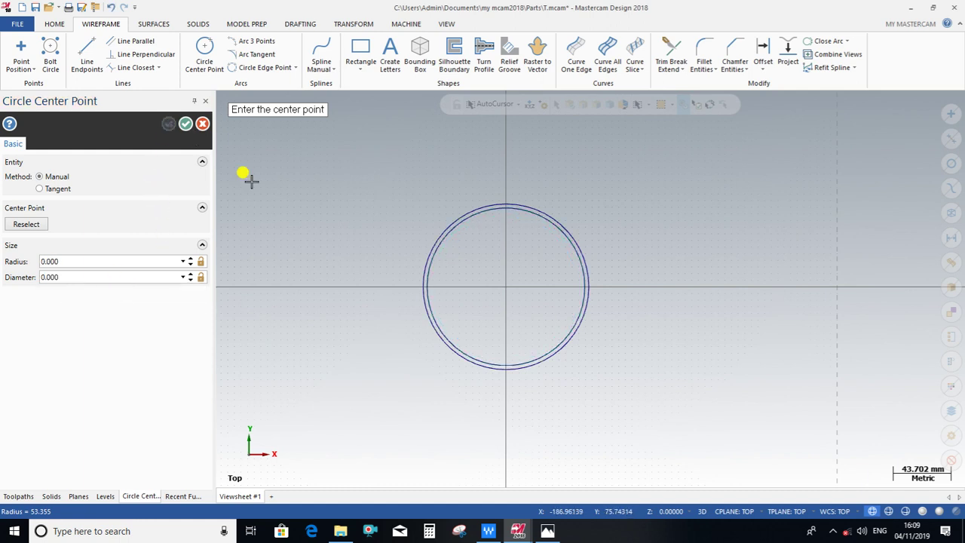
# Add a concentric 113 mm diameter circle at the origin
pyautogui.scroll(1, 507, 289)
pyautogui.click(507, 288)
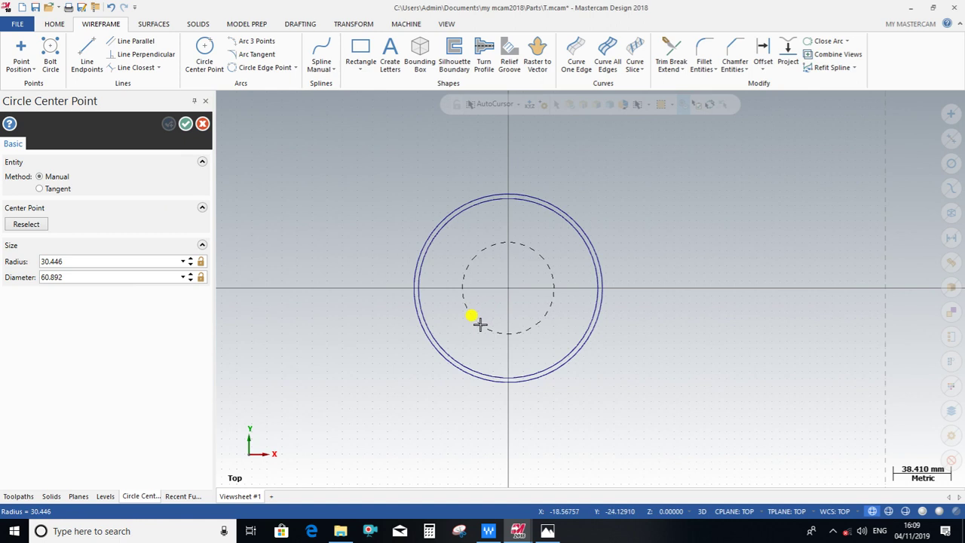
pyautogui.click(480, 324)
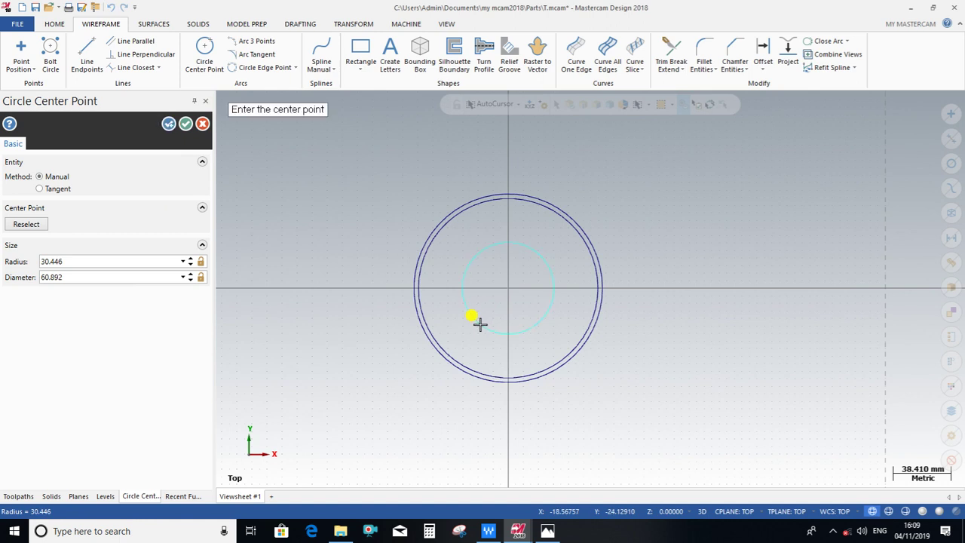
pyautogui.write('11')
pyautogui.press('Escape')
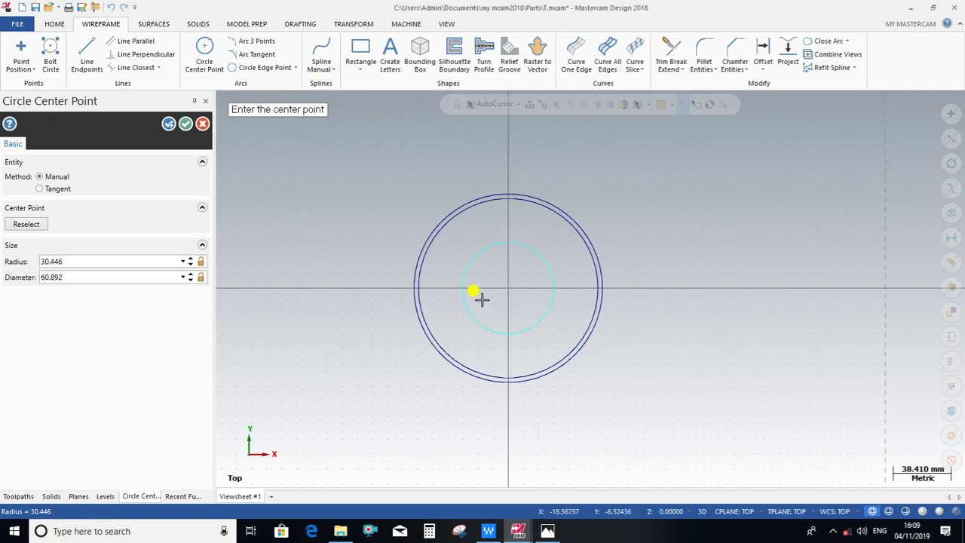
pyautogui.doubleClick(96, 277)
pyautogui.write('113')
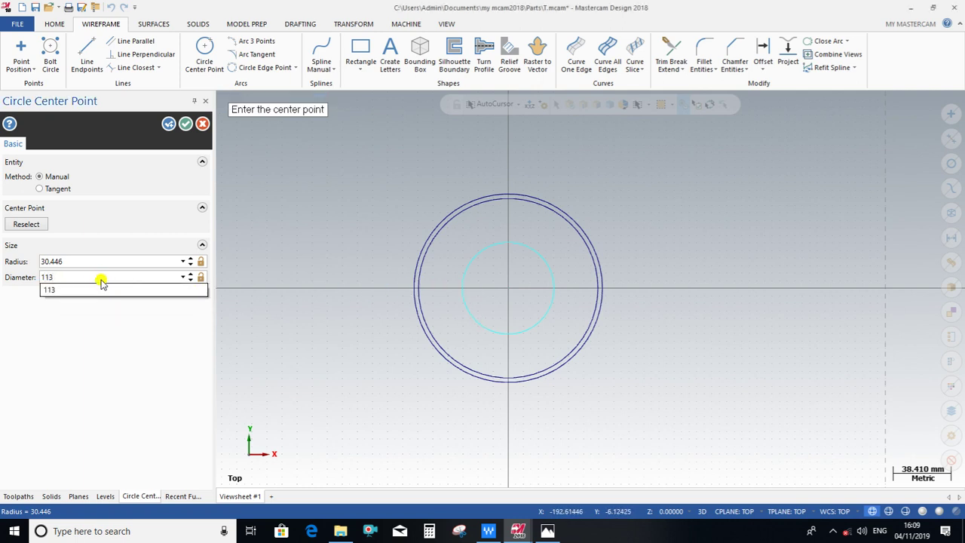
pyautogui.press('Return')
pyautogui.click(168, 125)
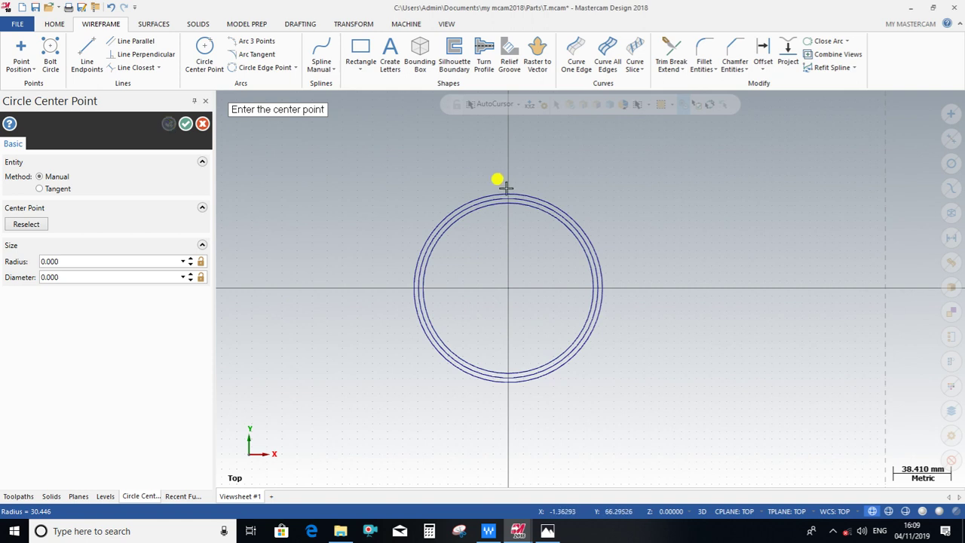
pyautogui.click(508, 287)
# Add 50 mm and 25 mm diameter circles centred on the origin
pyautogui.click(547, 271)
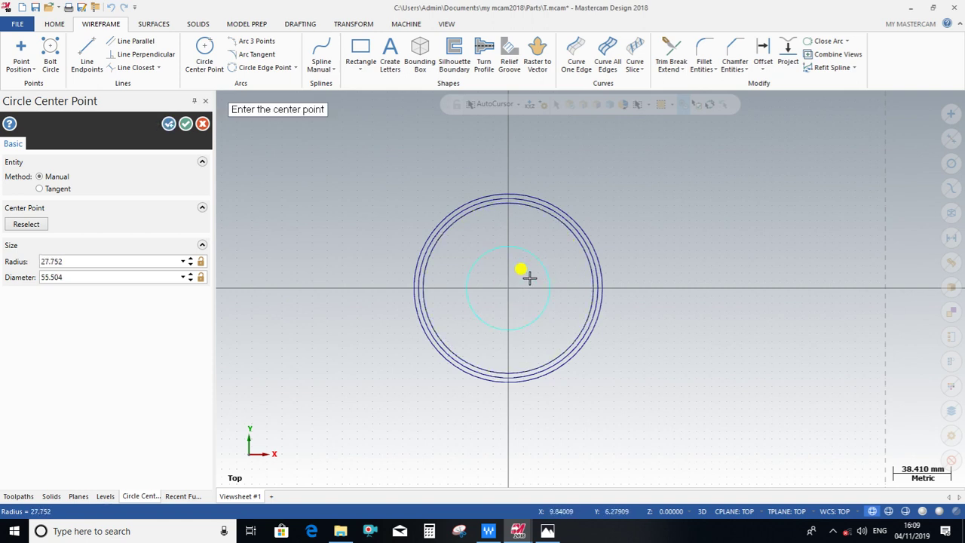
pyautogui.click(108, 276)
pyautogui.write('50')
pyautogui.press('Return')
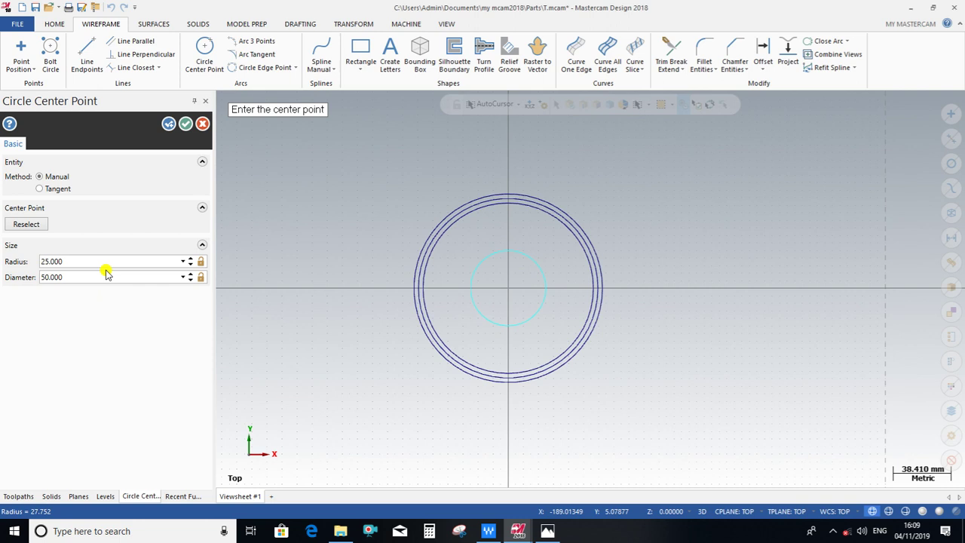
pyautogui.click(168, 123)
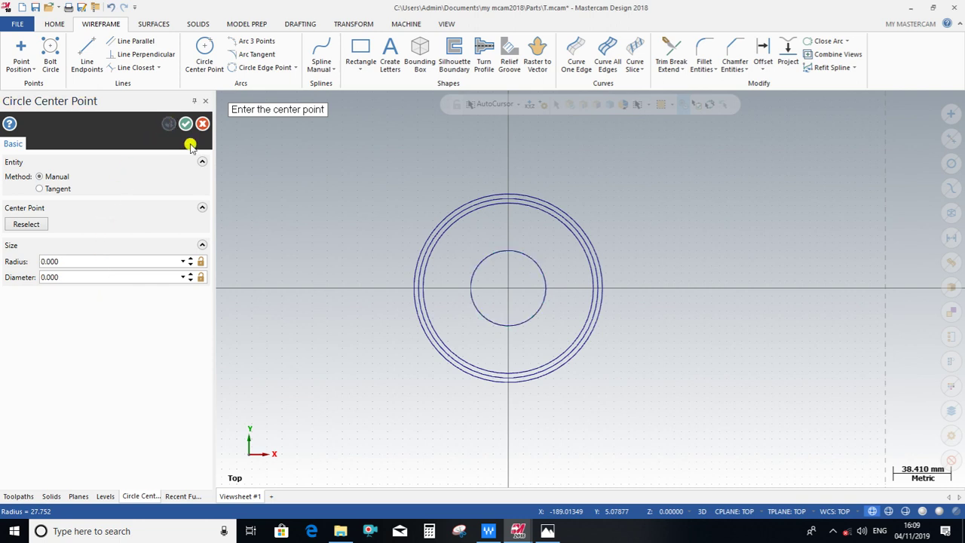
pyautogui.click(506, 291)
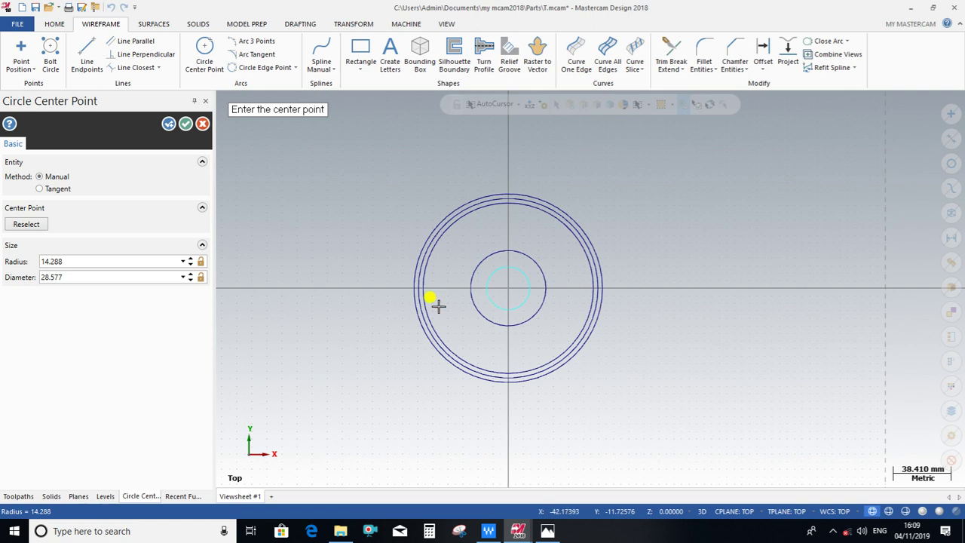
pyautogui.click(91, 276)
pyautogui.write('25')
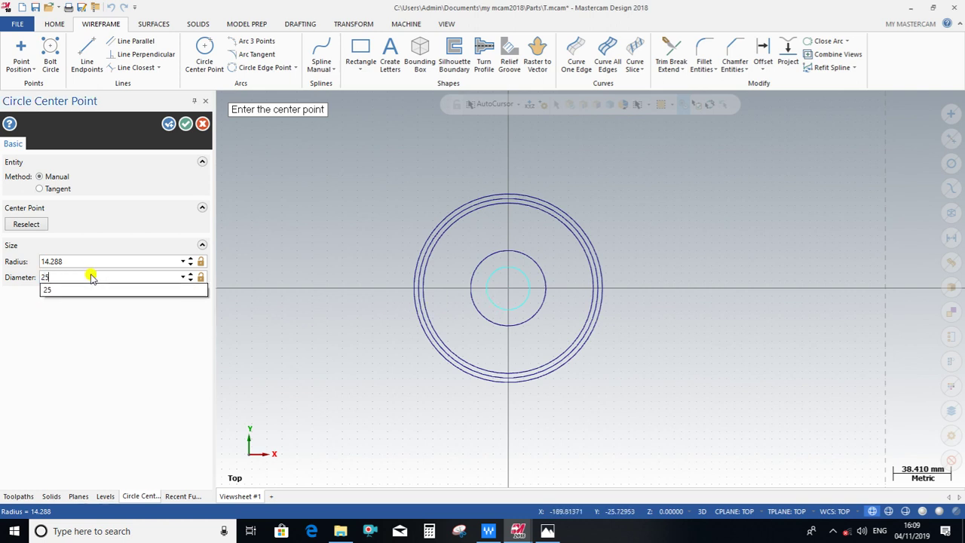
pyautogui.press('Return')
pyautogui.click(167, 123)
# Place a 6 mm diameter circle at the top point of the 25 mm circle
pyautogui.scroll(1, 544, 298)
pyautogui.scroll(1, 525, 290)
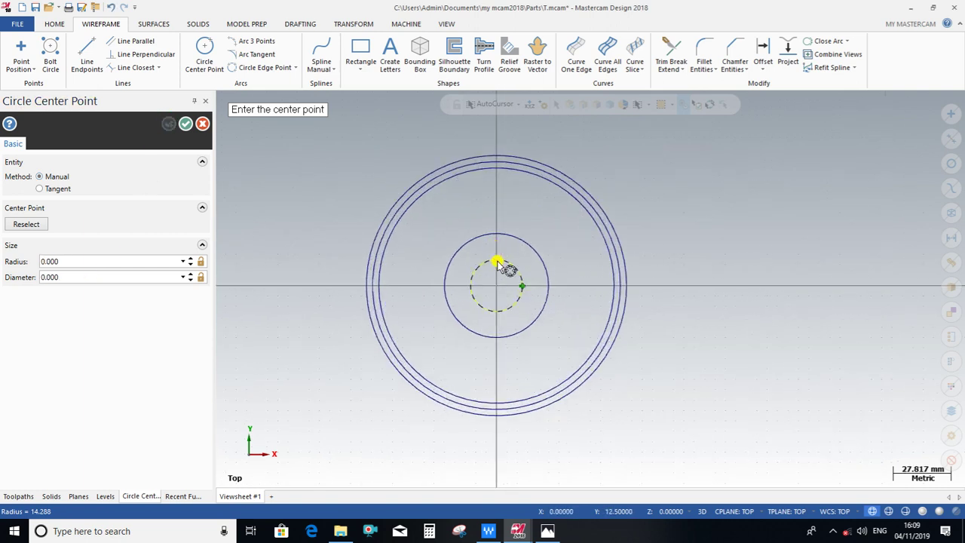
pyautogui.click(496, 259)
pyautogui.click(502, 256)
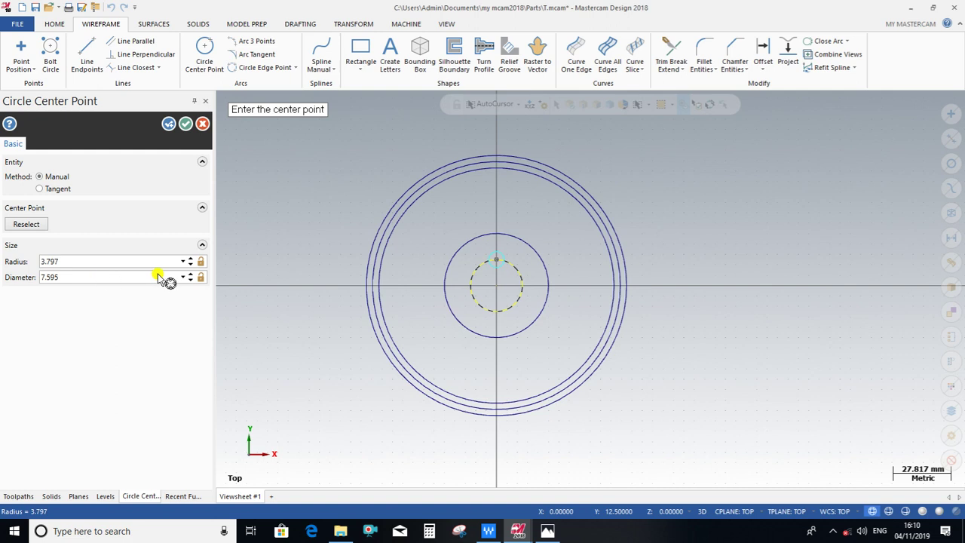
pyautogui.click(103, 277)
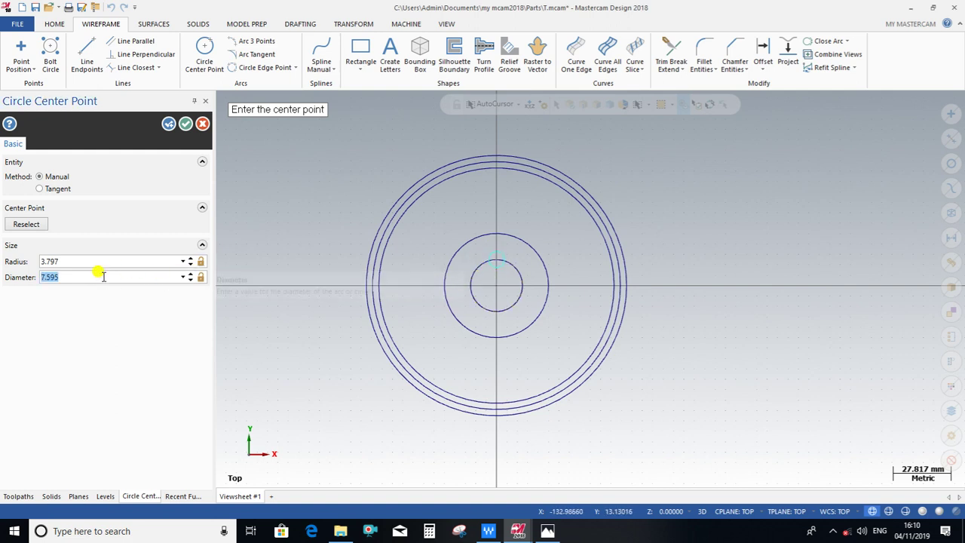
pyautogui.write('6')
pyautogui.press('Return')
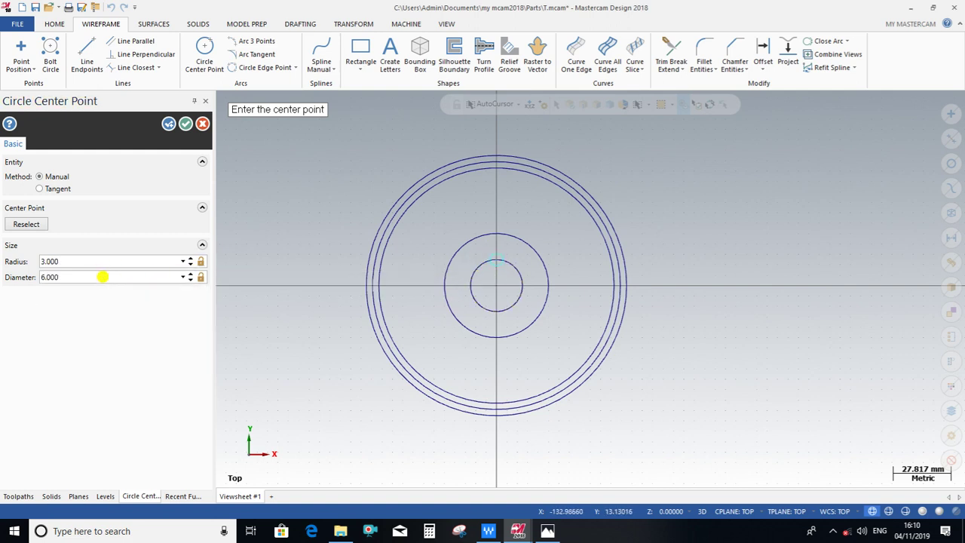
pyautogui.click(186, 124)
pyautogui.scroll(2, 518, 261)
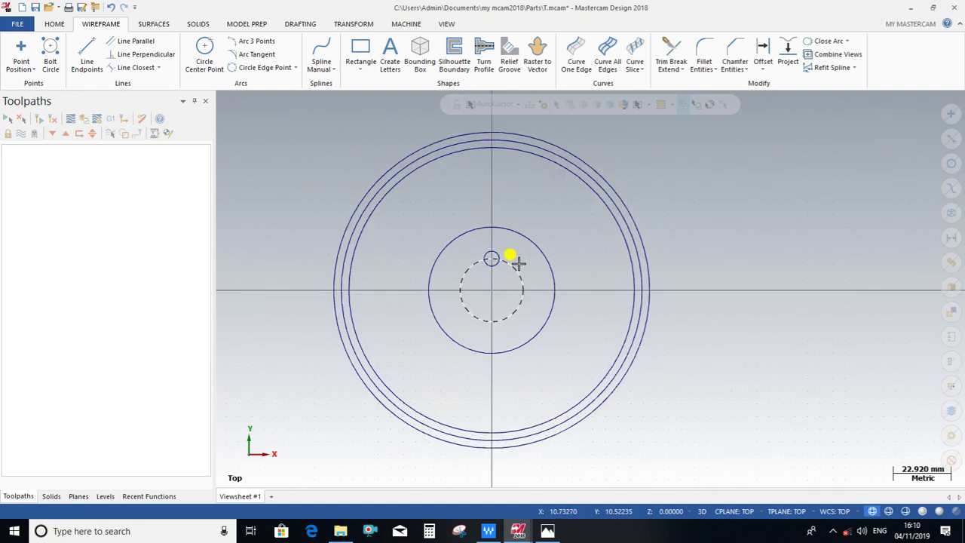
# Change the 113 mm circle inside the rim to a dashed line style
pyautogui.scroll(2, 518, 261)
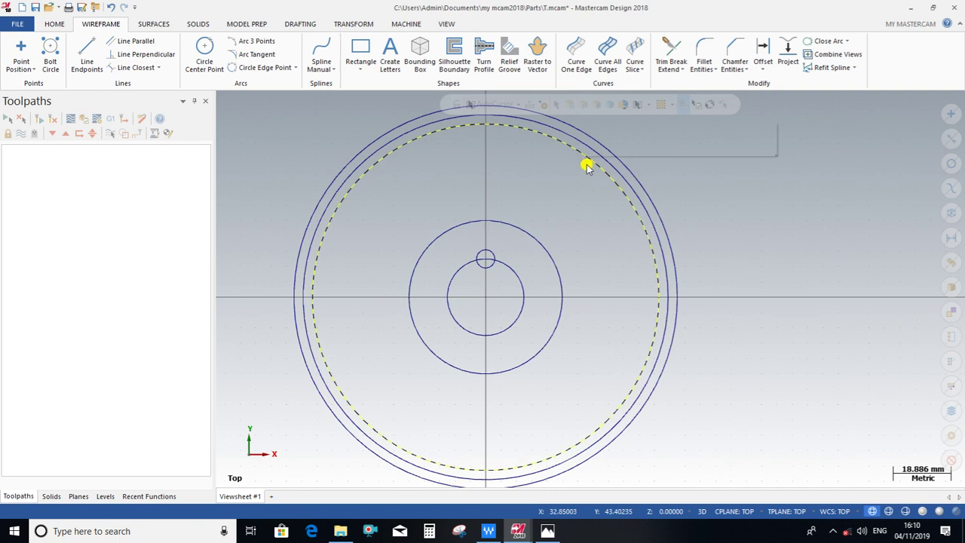
pyautogui.rightClick(588, 166)
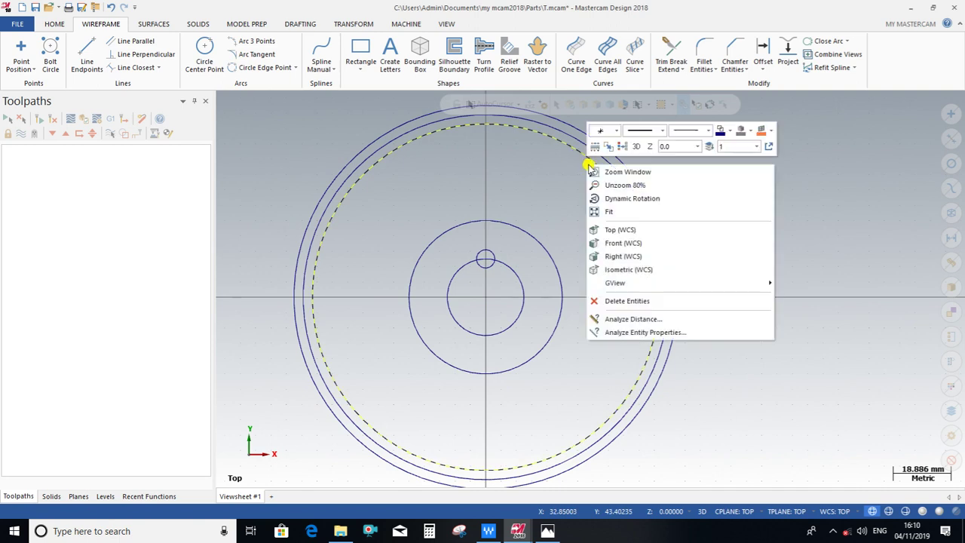
pyautogui.click(613, 331)
pyautogui.click(75, 363)
pyautogui.click(75, 384)
pyautogui.click(39, 396)
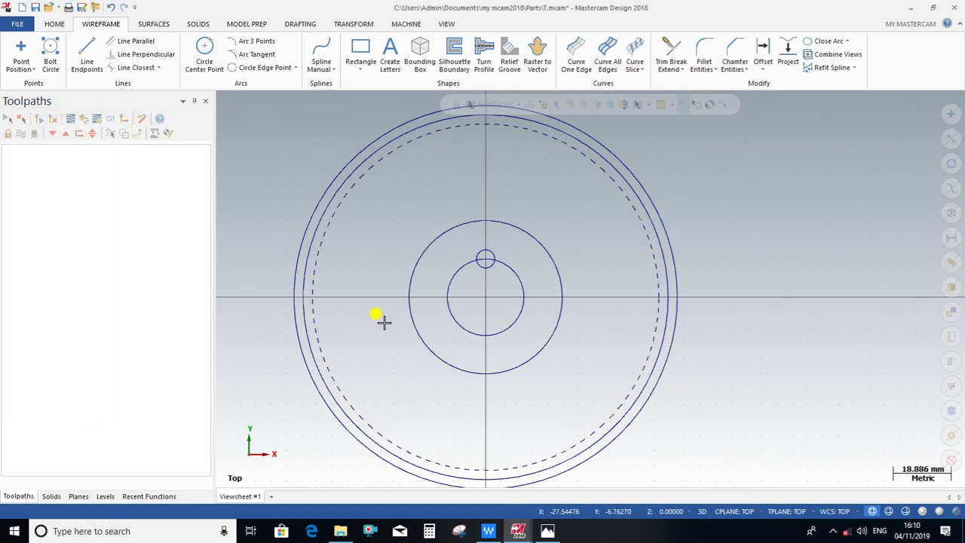
# Change the 50 mm middle circle to a dashed line style
pyautogui.rightClick(489, 220)
pyautogui.click(618, 390)
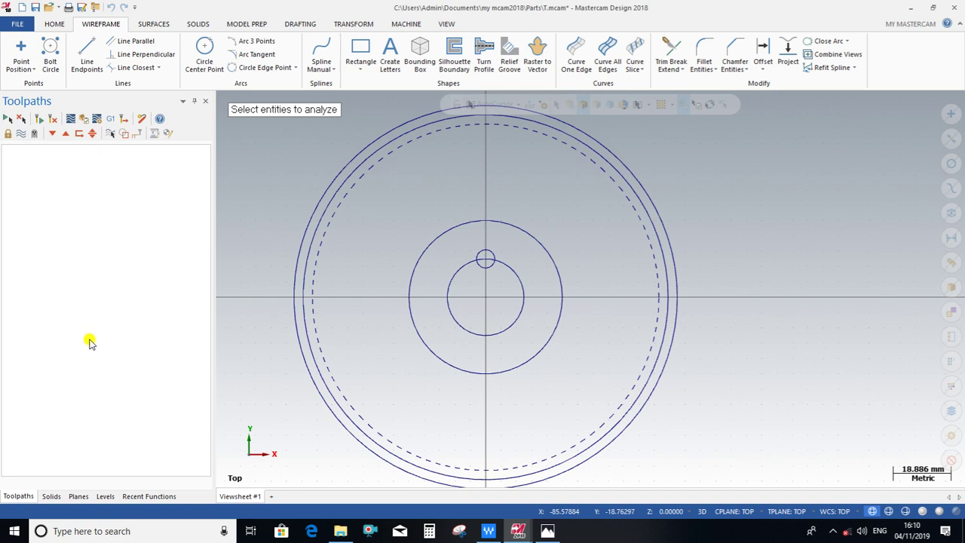
pyautogui.rightClick(489, 219)
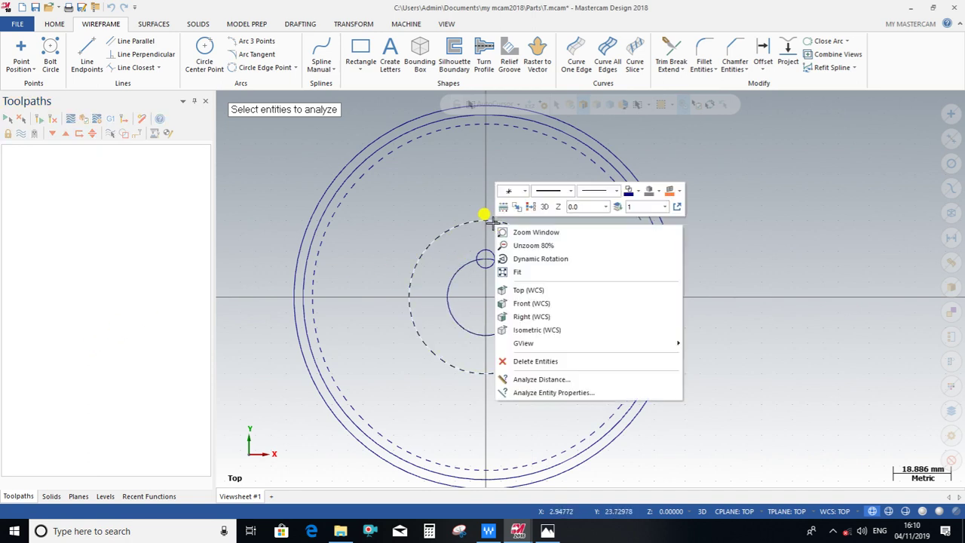
pyautogui.click(489, 220)
pyautogui.click(79, 362)
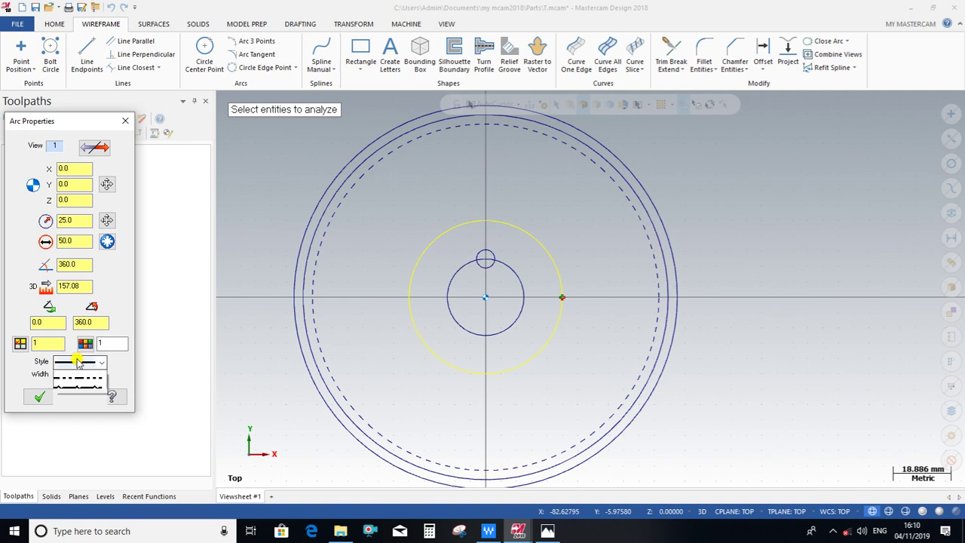
pyautogui.click(77, 377)
pyautogui.click(39, 397)
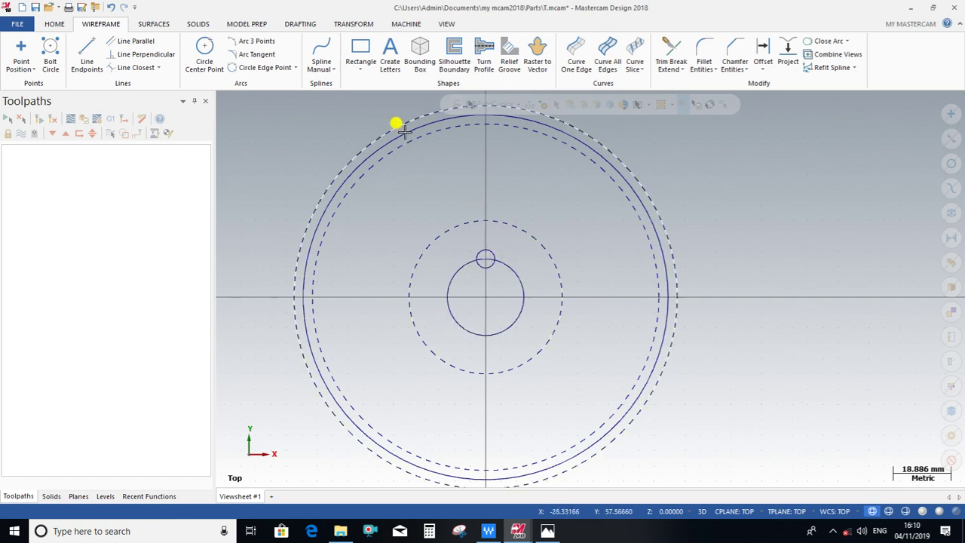
pyautogui.click(353, 24)
pyautogui.click(75, 50)
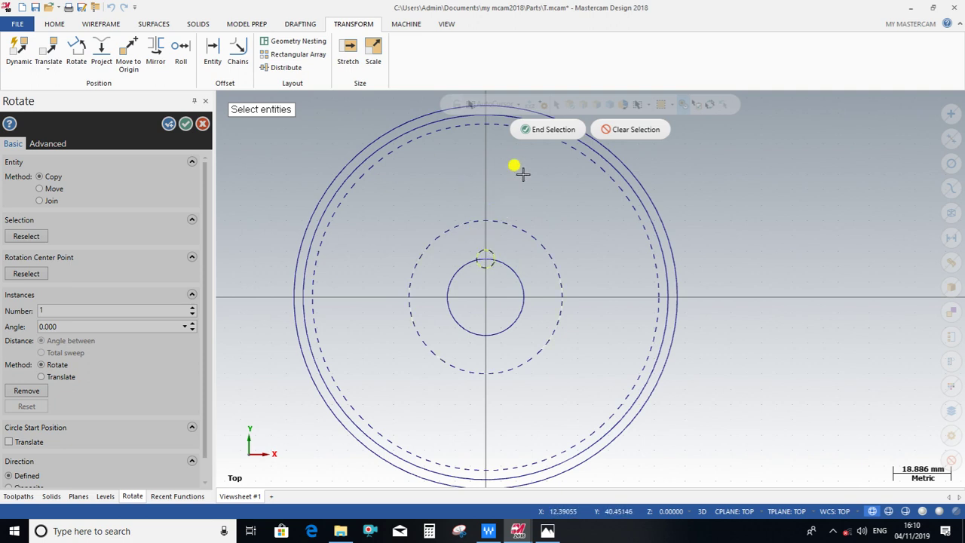
# Rotate-copy the 6 mm hole into 6 instances spaced 360/6 = 60° apart
pyautogui.click(538, 129)
pyautogui.doubleClick(90, 310)
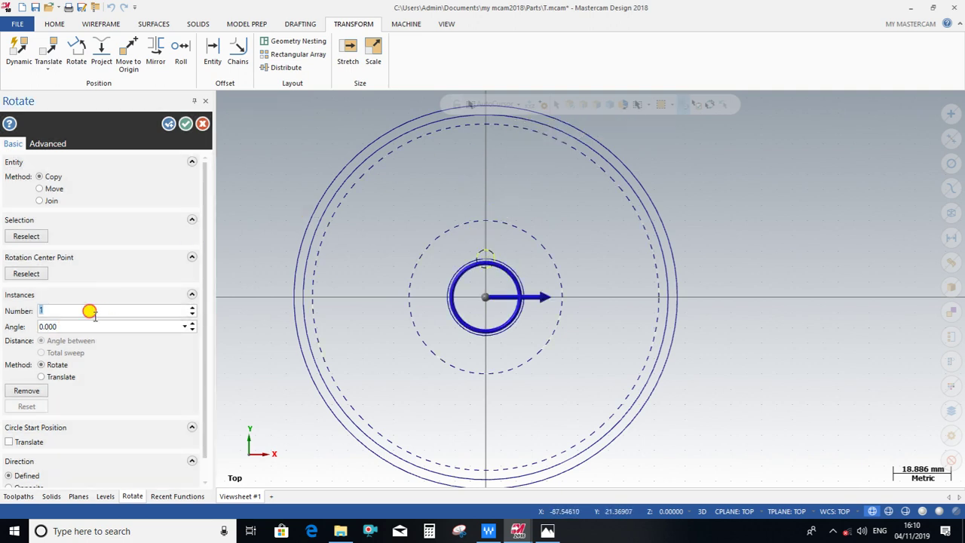
pyautogui.write('6')
pyautogui.press('Return')
pyautogui.doubleClick(114, 326)
pyautogui.write('360/6')
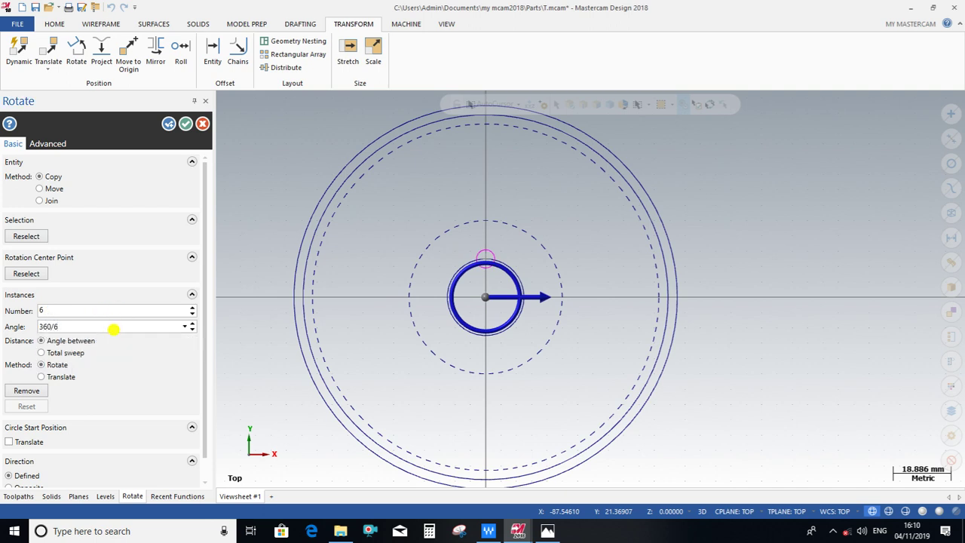
pyautogui.press('Return')
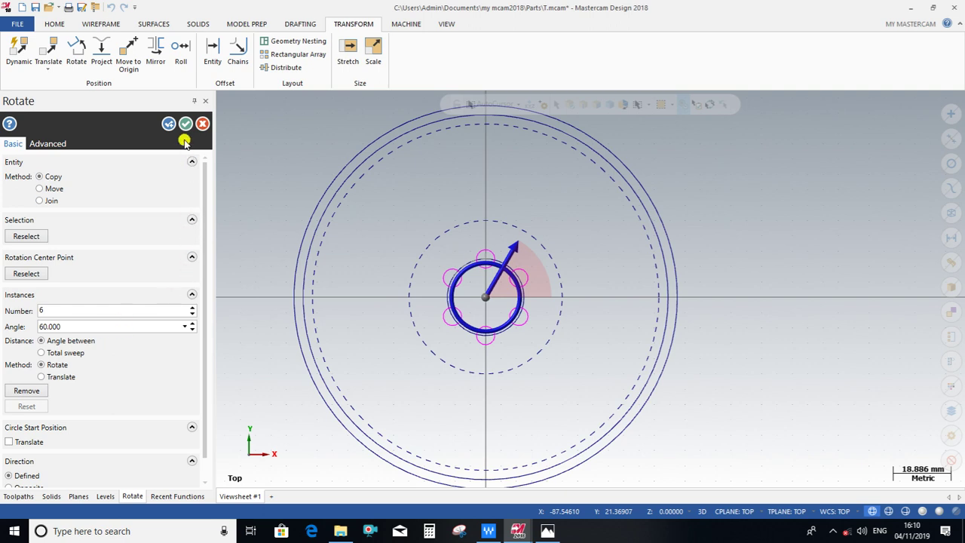
pyautogui.click(185, 123)
# Clear the result colouring and zoom in to review the six holes
pyautogui.rightClick(506, 164)
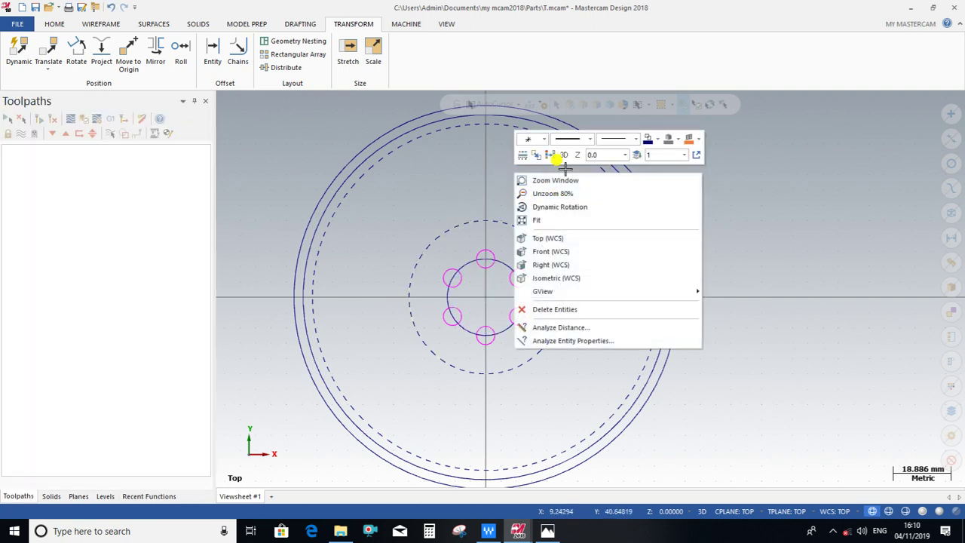
pyautogui.click(550, 155)
pyautogui.scroll(1, 510, 239)
pyautogui.scroll(1, 493, 273)
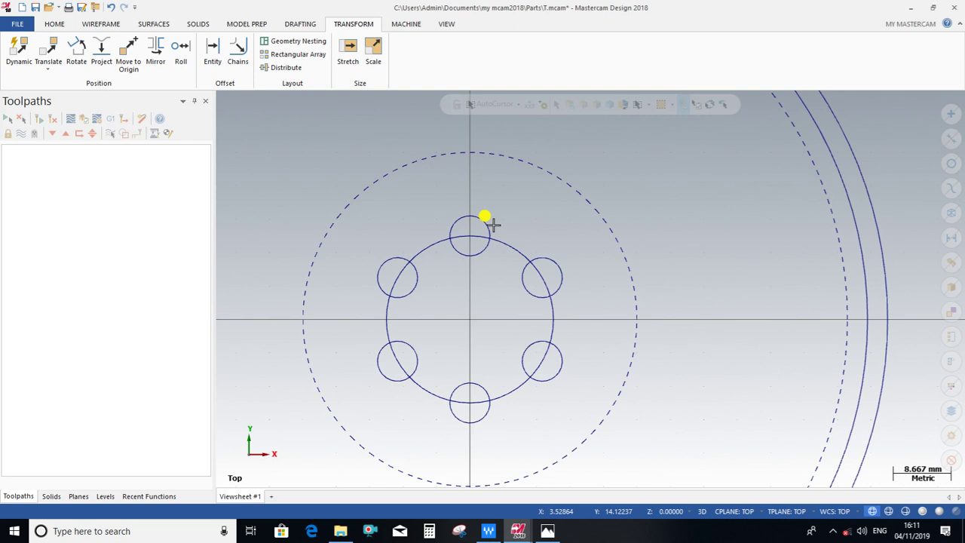
pyautogui.scroll(-1, 487, 220)
pyautogui.scroll(-1, 461, 296)
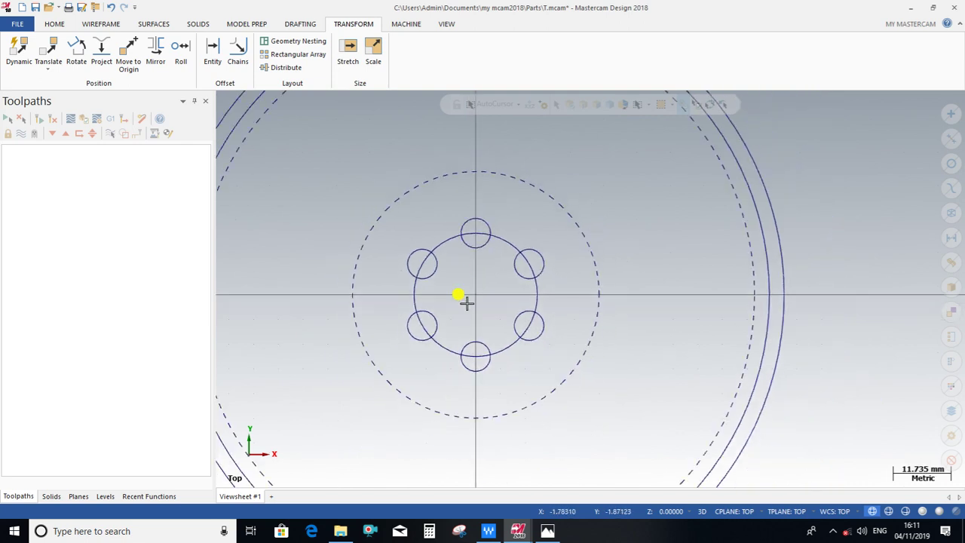
pyautogui.scroll(-1, 477, 324)
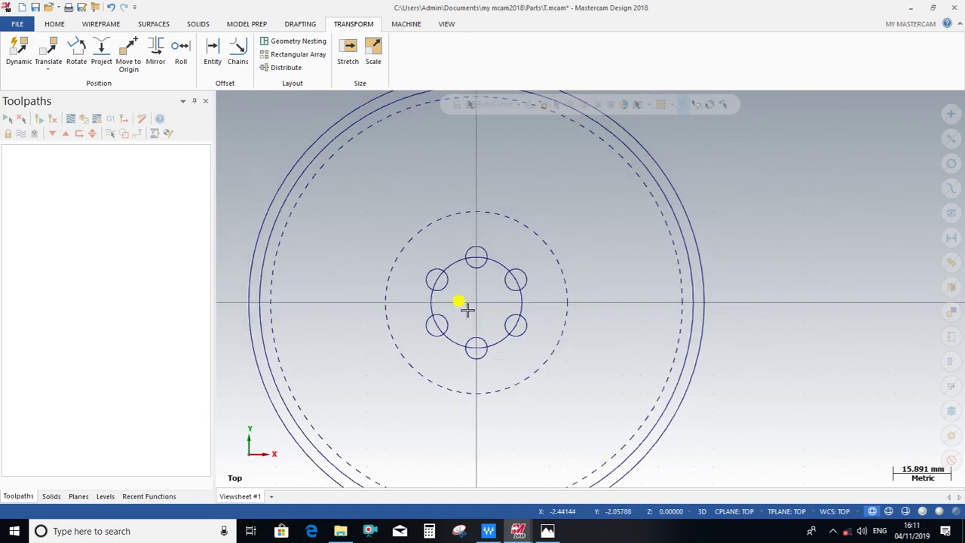
pyautogui.scroll(1, 465, 309)
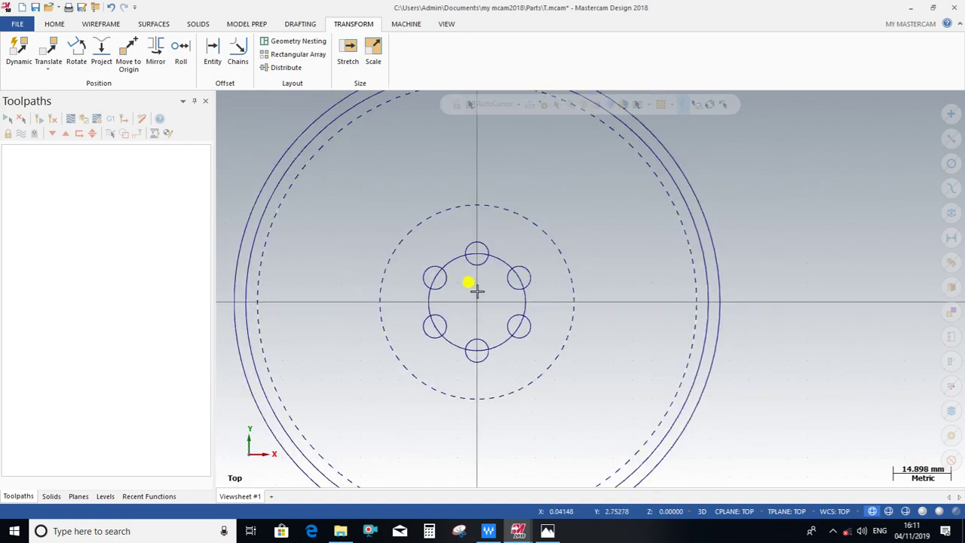
pyautogui.click(697, 181)
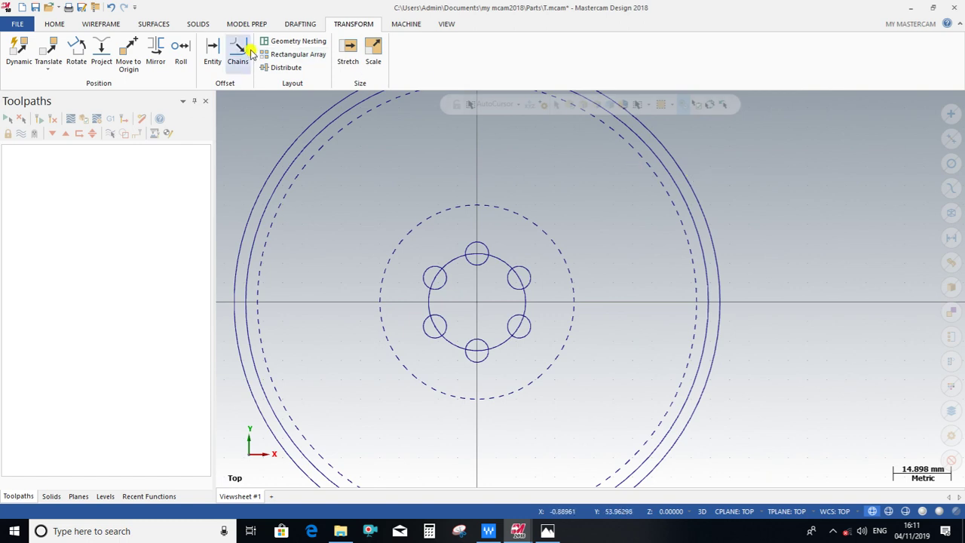
pyautogui.click(100, 23)
# Draw a line from the origin outward at 30° ending beyond the outer rim
pyautogui.click(87, 57)
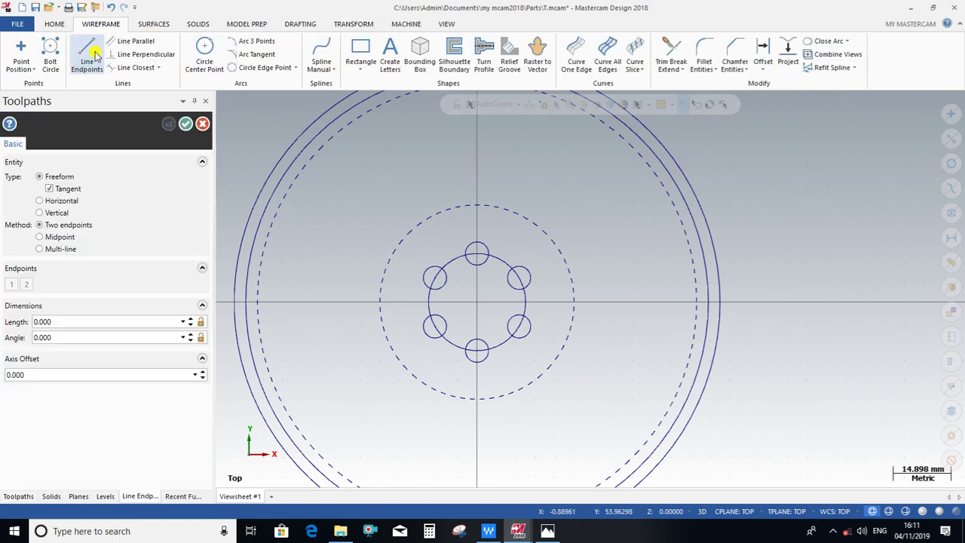
pyautogui.click(476, 302)
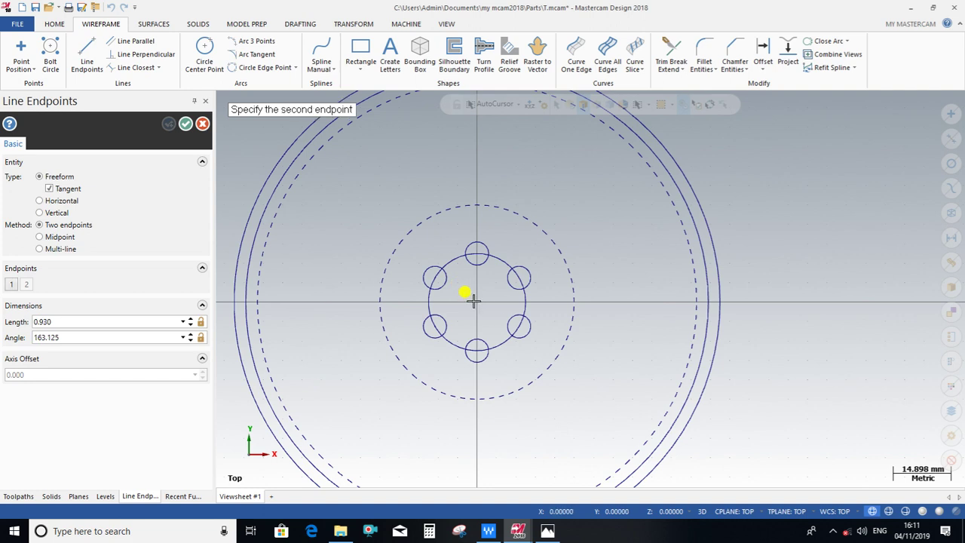
pyautogui.click(716, 171)
pyautogui.click(70, 336)
pyautogui.write('30')
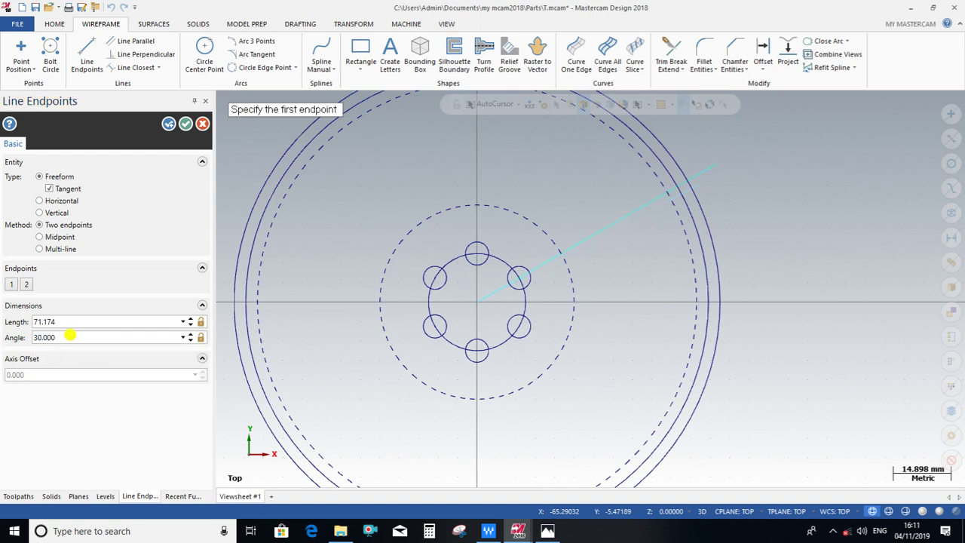
pyautogui.click(185, 124)
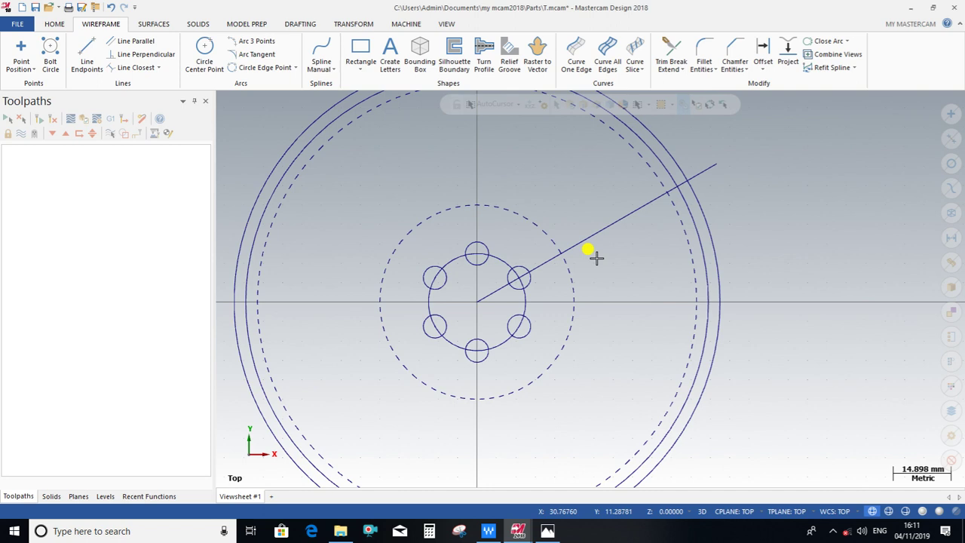
pyautogui.scroll(1, 592, 257)
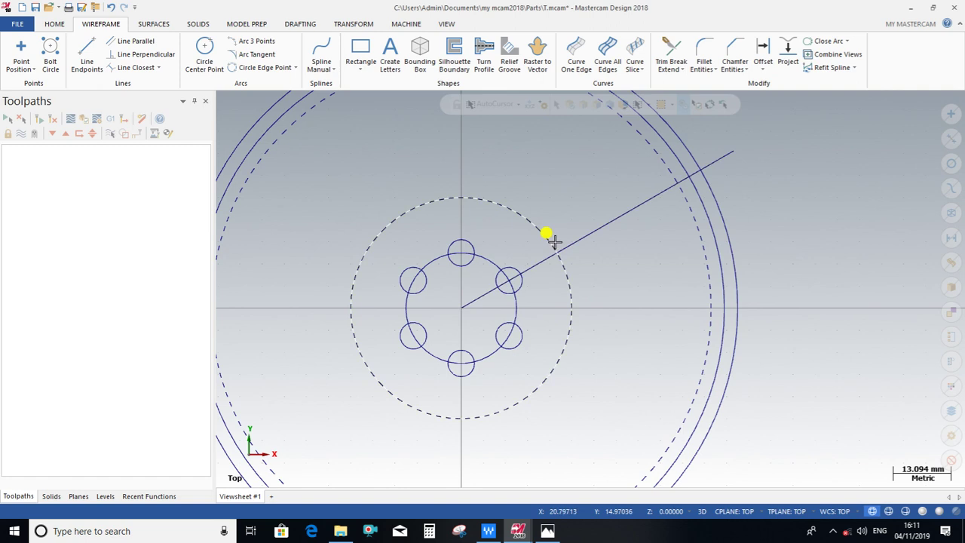
# Add a 3 mm-radius circle where the 30° line meets the dashed circle
pyautogui.click(205, 59)
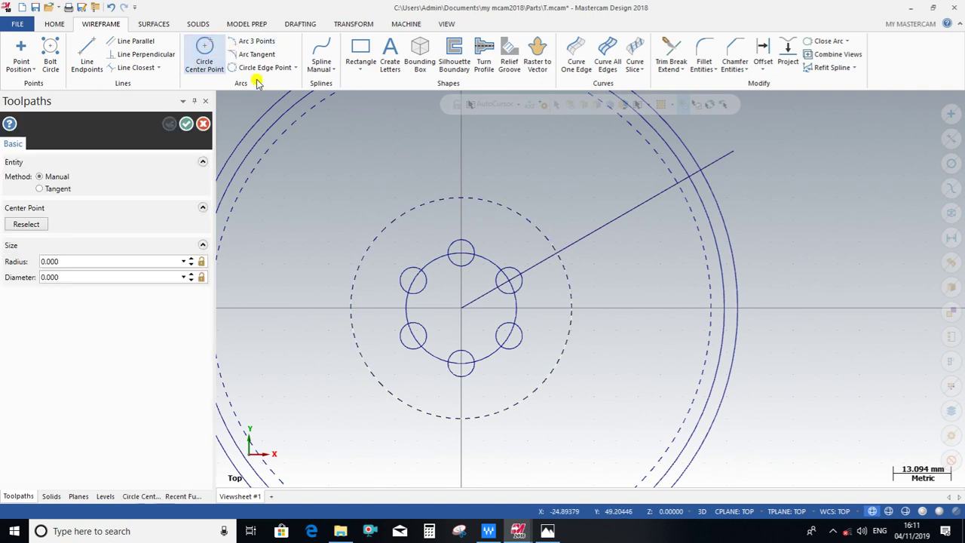
pyautogui.click(556, 255)
pyautogui.click(549, 260)
pyautogui.click(79, 260)
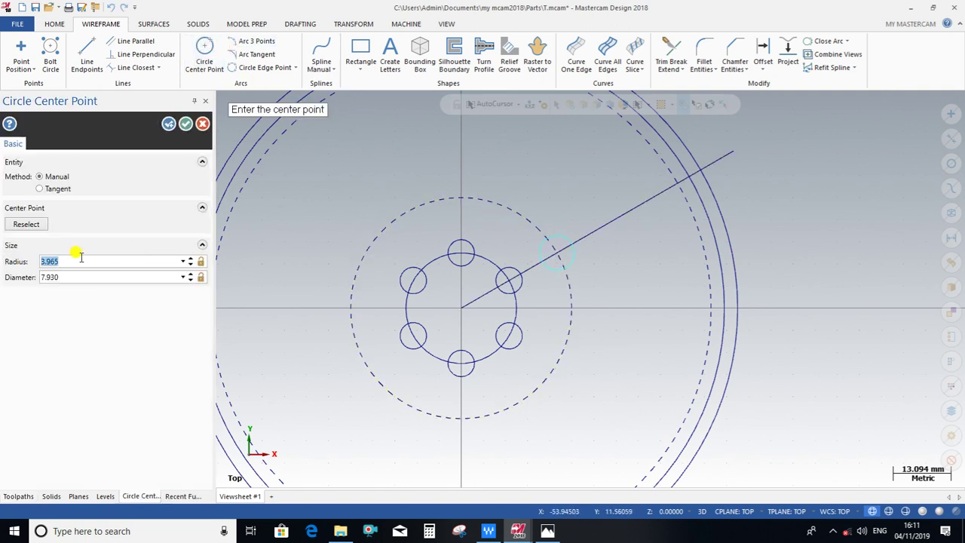
pyautogui.write('3.000')
pyautogui.press('Return')
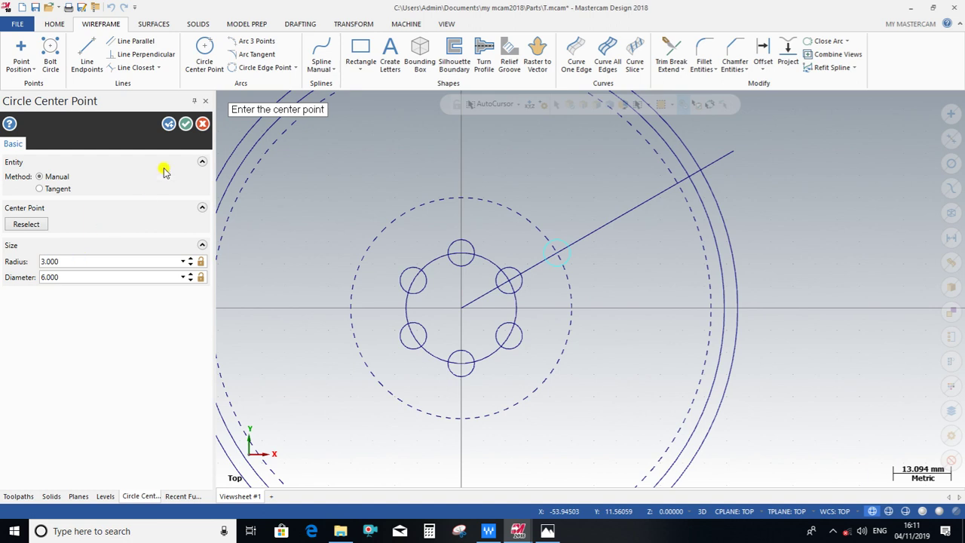
pyautogui.click(184, 125)
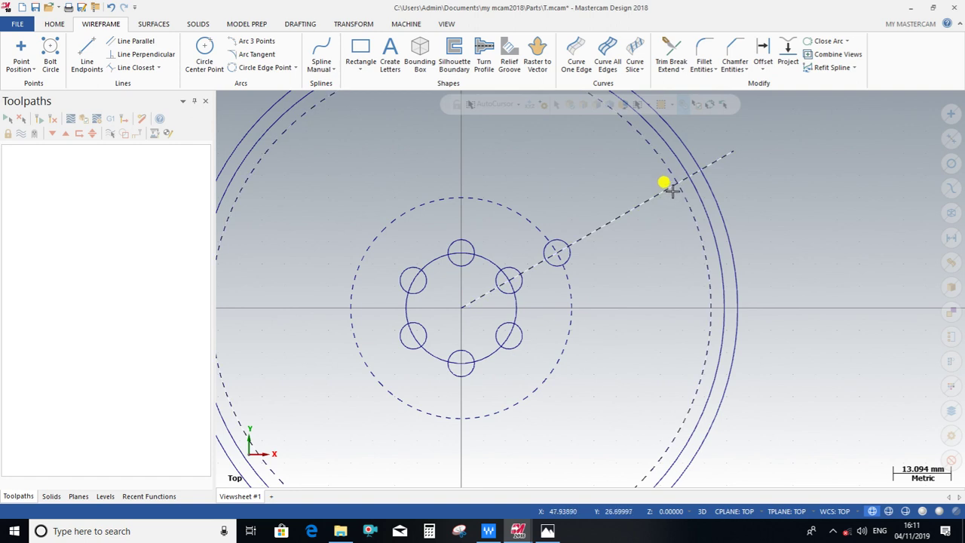
# Place two 6 mm-radius circles on the 30° line near the rim
pyautogui.click(204, 53)
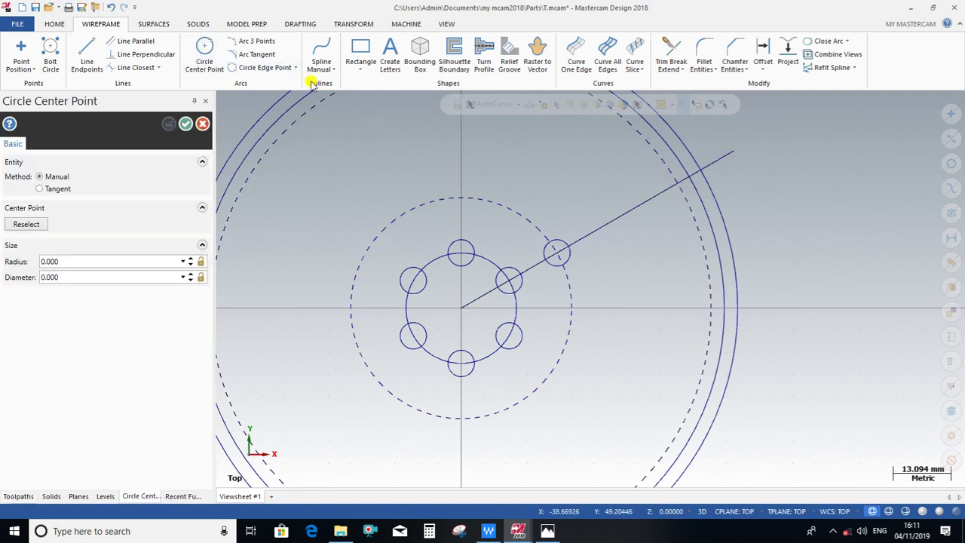
pyautogui.click(653, 205)
pyautogui.click(91, 259)
pyautogui.write('6')
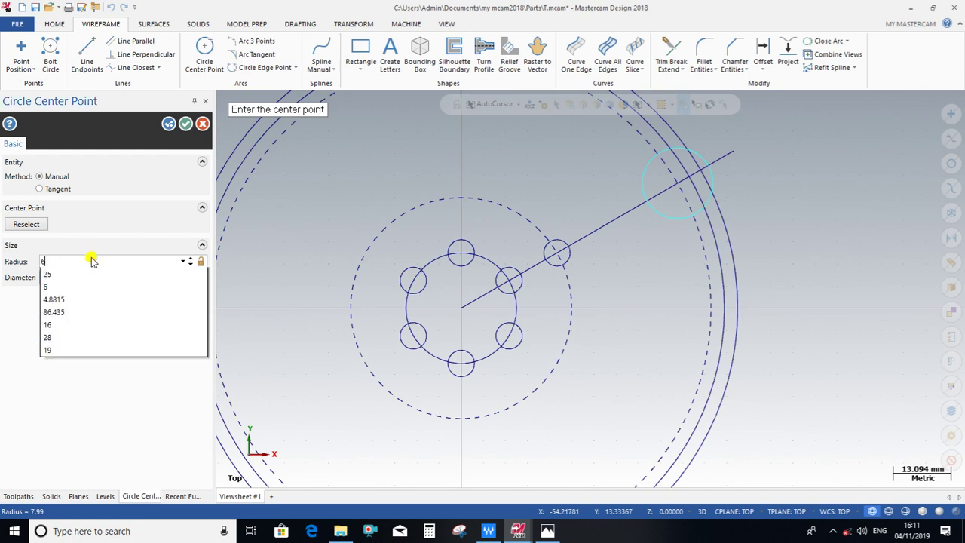
pyautogui.press('Return')
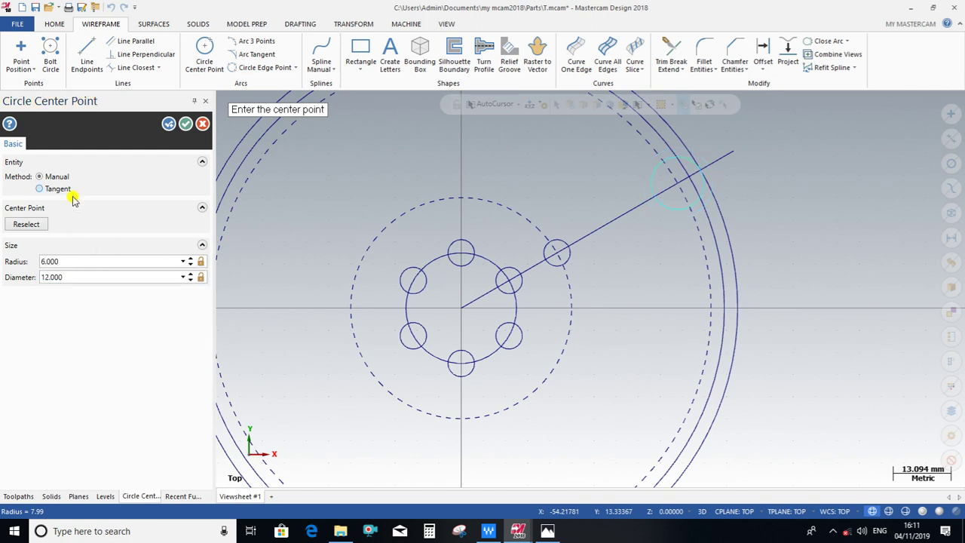
pyautogui.click(168, 123)
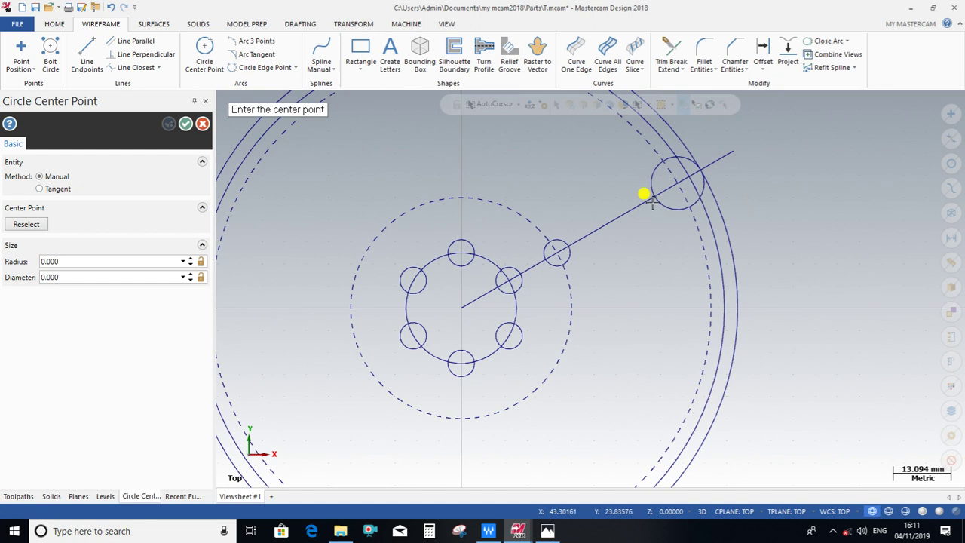
pyautogui.click(645, 192)
pyautogui.click(638, 222)
pyautogui.click(91, 260)
pyautogui.write('6')
pyautogui.press('Return')
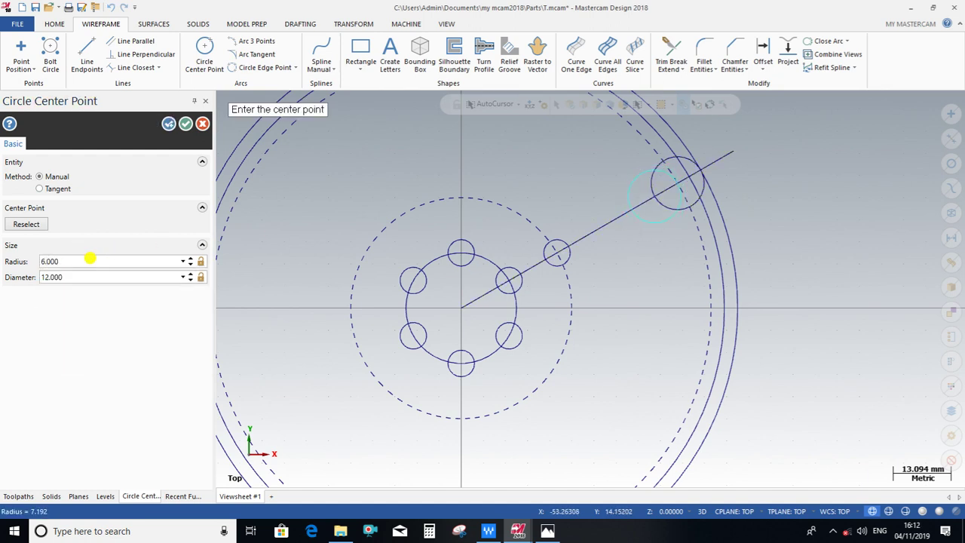
pyautogui.click(185, 123)
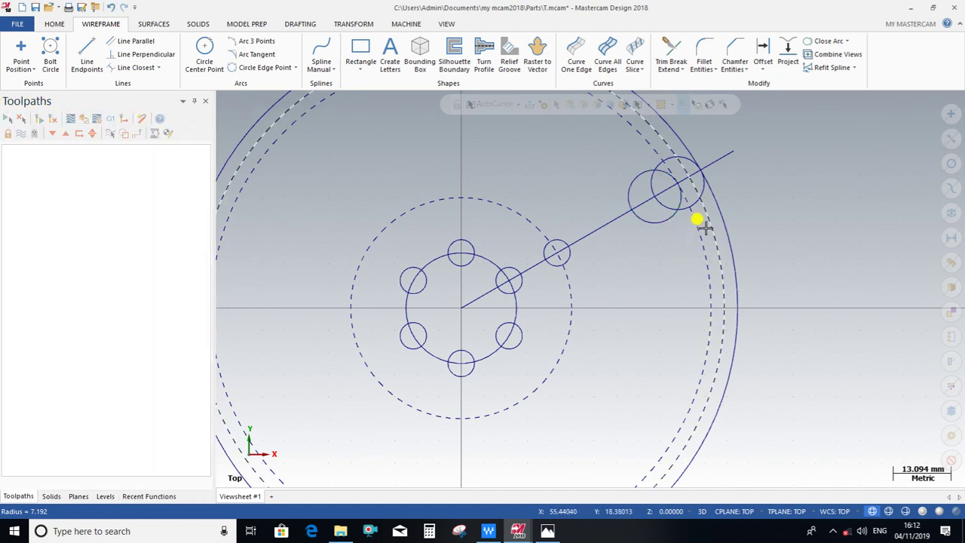
# Draw the upper line tangent to the small circle at 37° and delete the rim circle
pyautogui.scroll(1, 697, 194)
pyautogui.scroll(2, 697, 195)
pyautogui.scroll(-1, 599, 320)
pyautogui.scroll(-1, 600, 320)
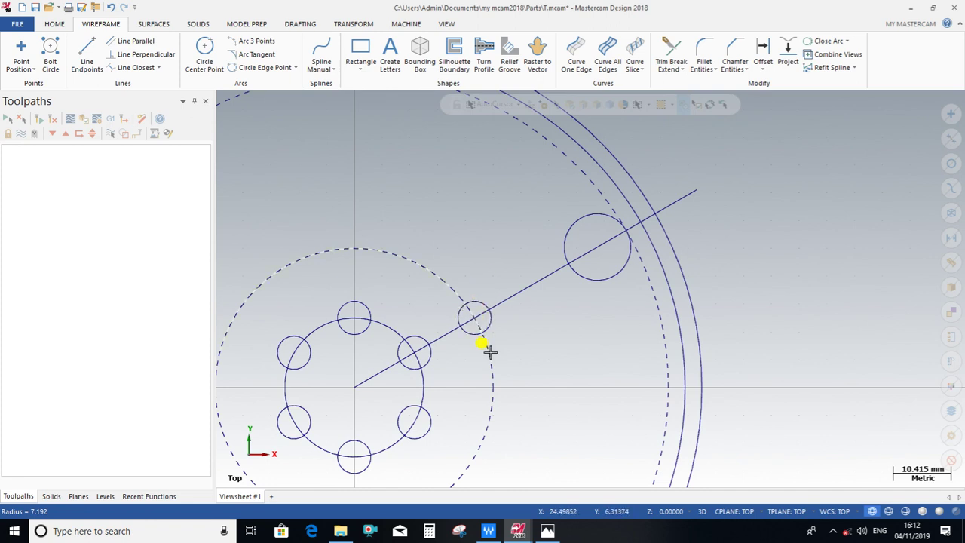
pyautogui.scroll(2, 490, 350)
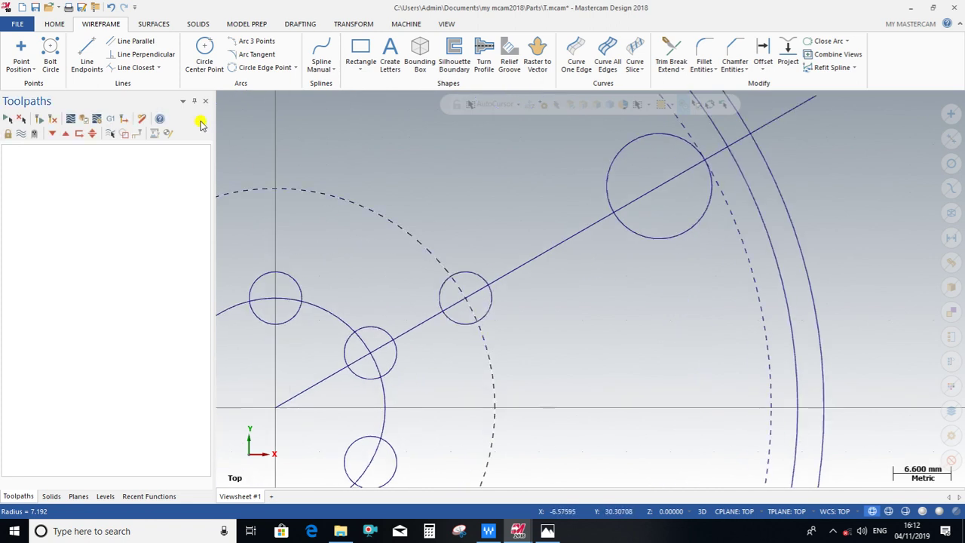
pyautogui.click(86, 55)
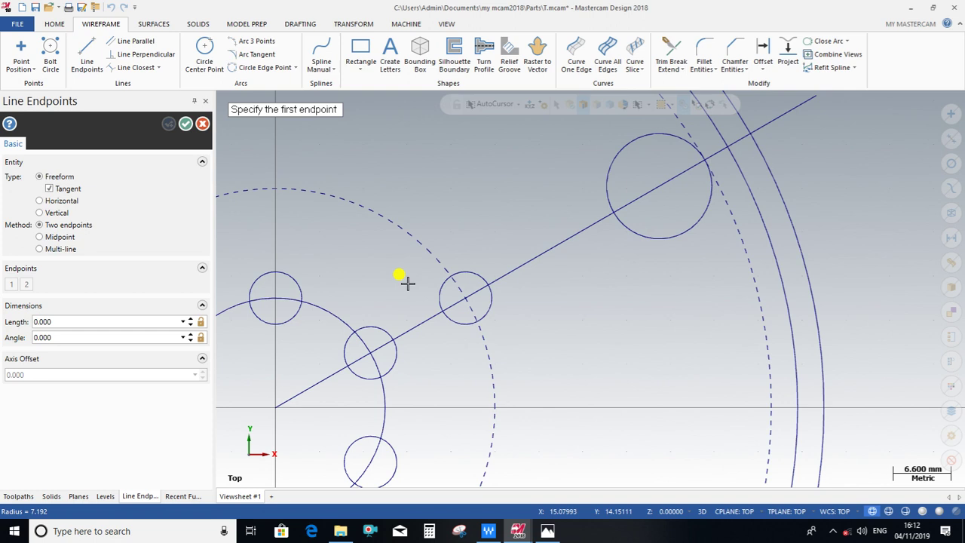
pyautogui.click(441, 287)
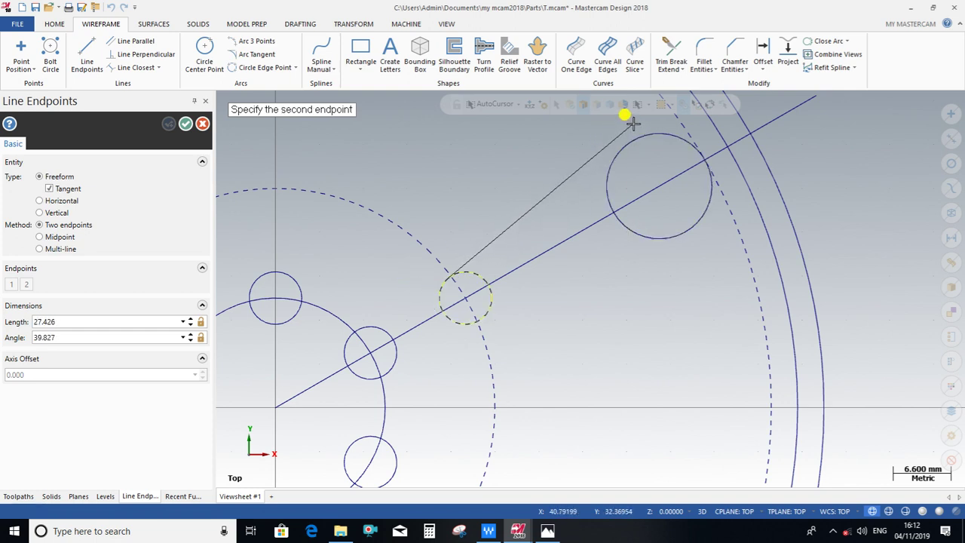
pyautogui.click(640, 123)
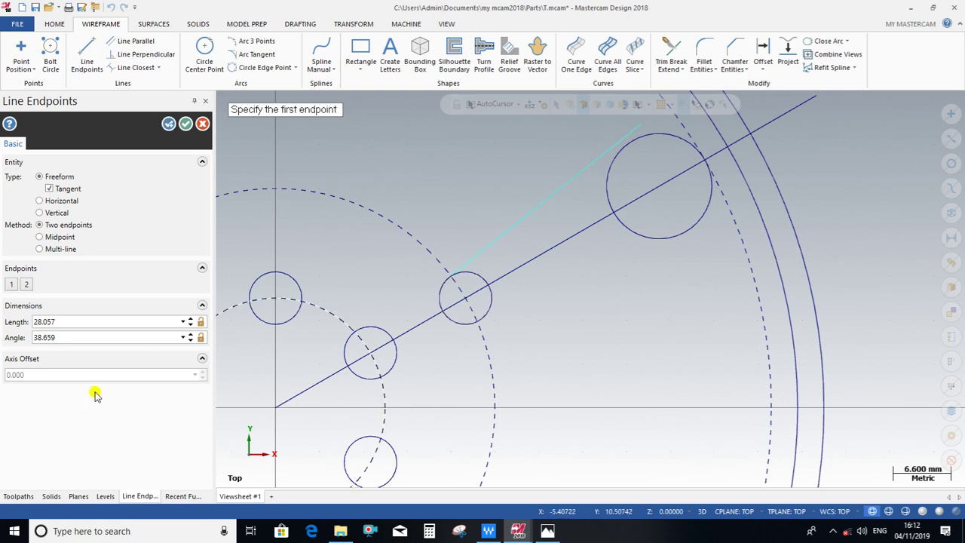
pyautogui.scroll(-2, 513, 382)
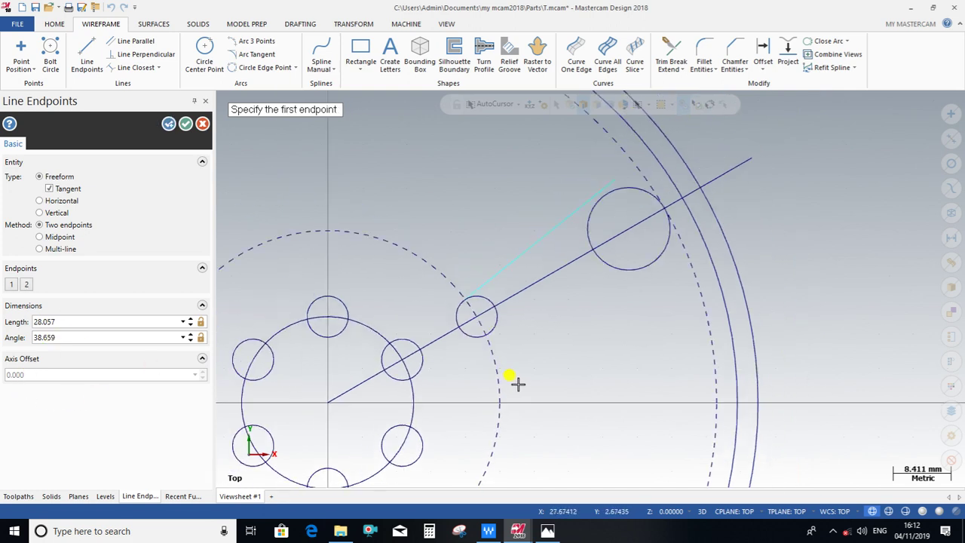
pyautogui.click(95, 337)
pyautogui.write('30.0')
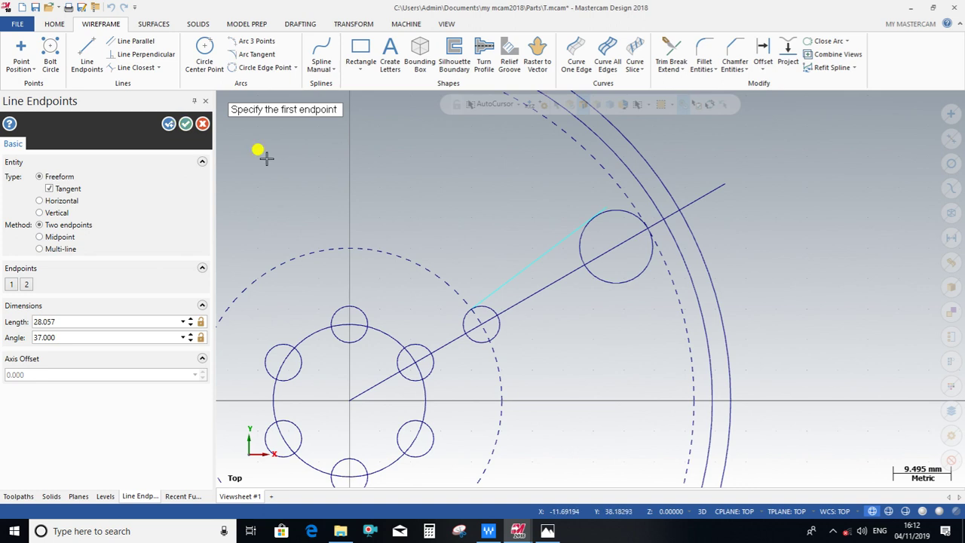
pyautogui.click(185, 122)
pyautogui.click(615, 277)
pyautogui.press('Delete')
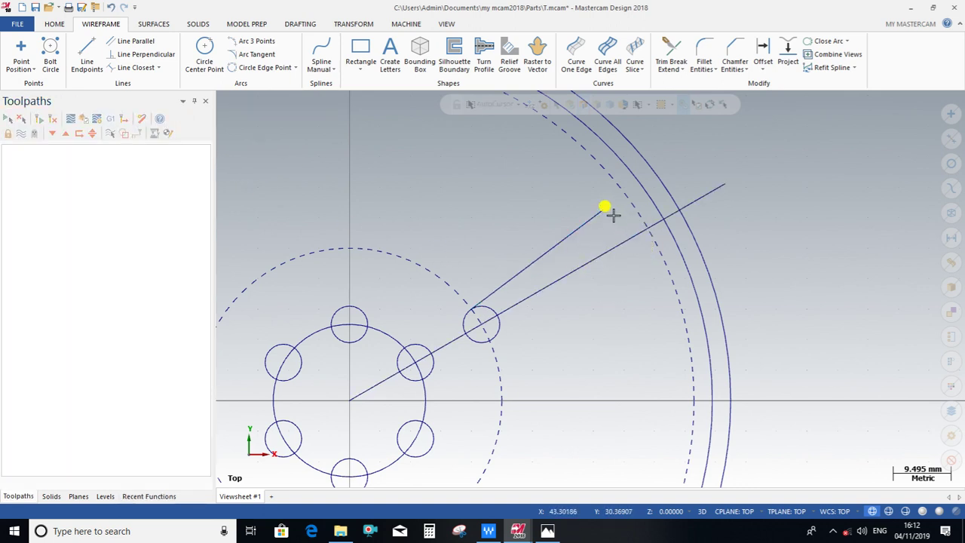
# Draw the lower tangent line from the small circle at 23°, 50 mm long
pyautogui.click(94, 66)
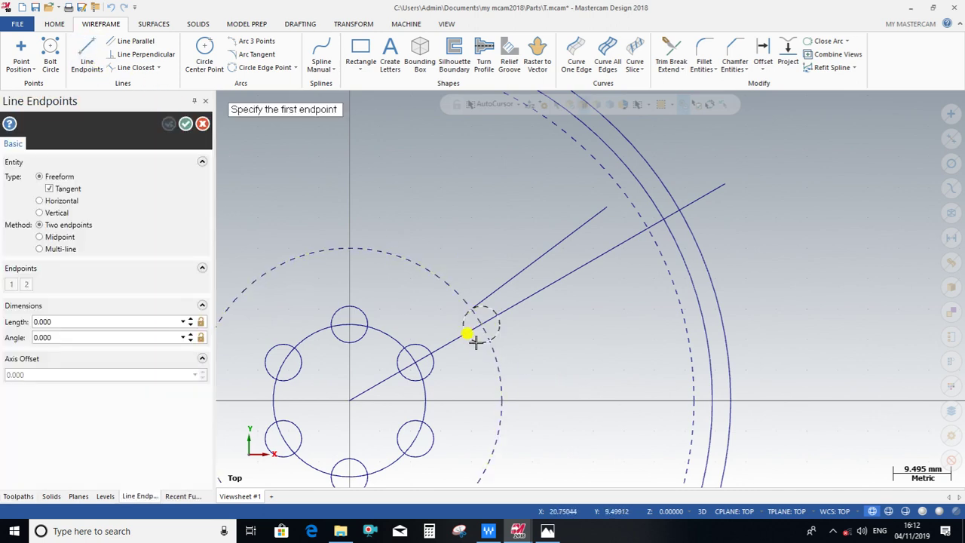
pyautogui.click(475, 341)
pyautogui.click(648, 264)
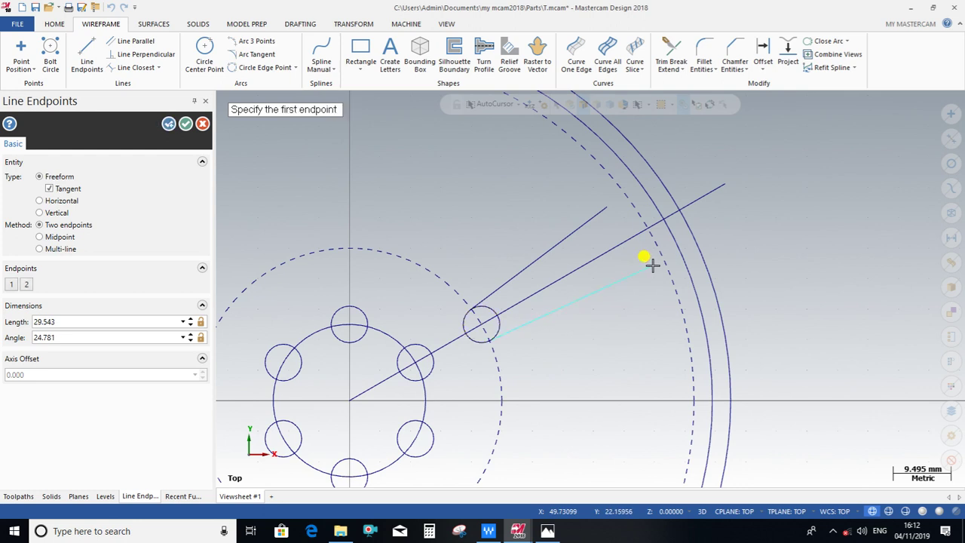
pyautogui.click(88, 337)
pyautogui.write('30.0')
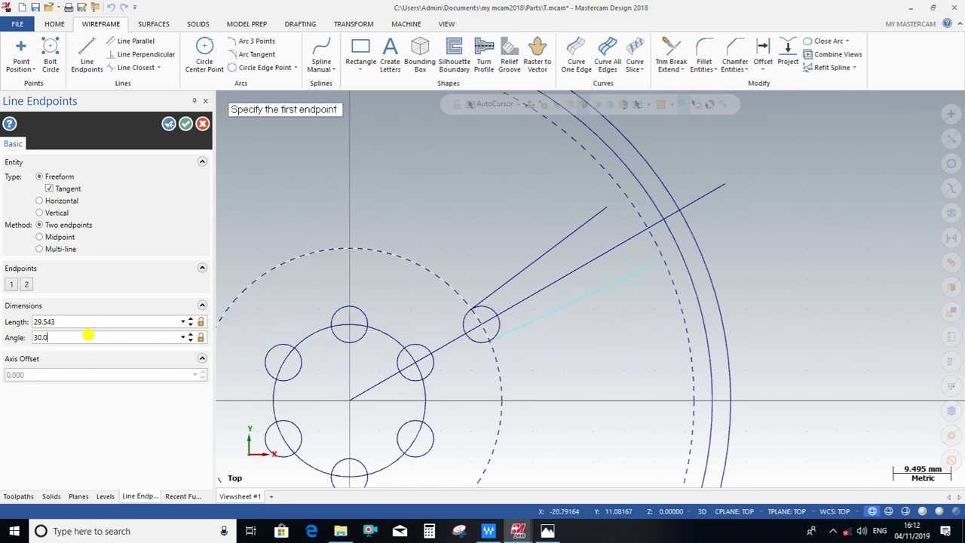
pyautogui.press('Return')
pyautogui.click(145, 317)
pyautogui.write('50')
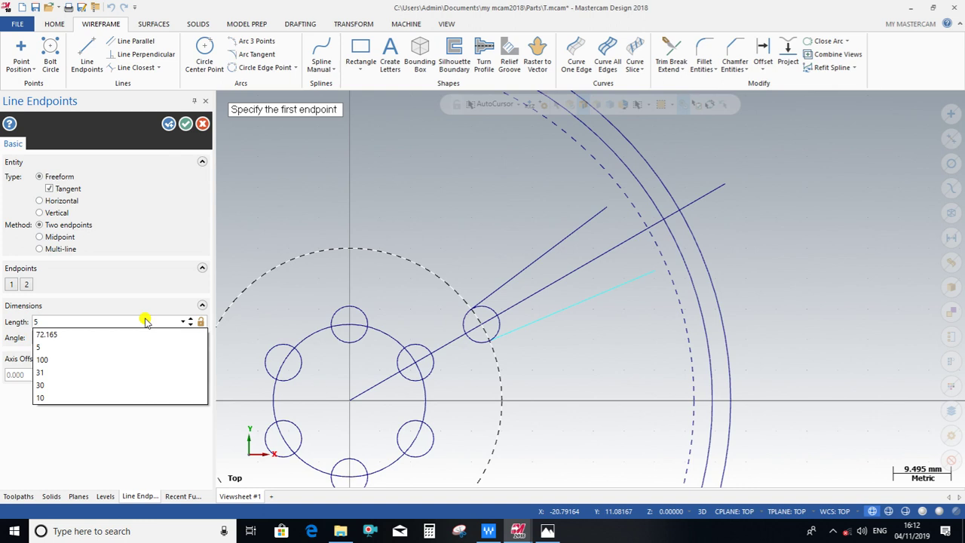
pyautogui.press('Return')
pyautogui.write('0')
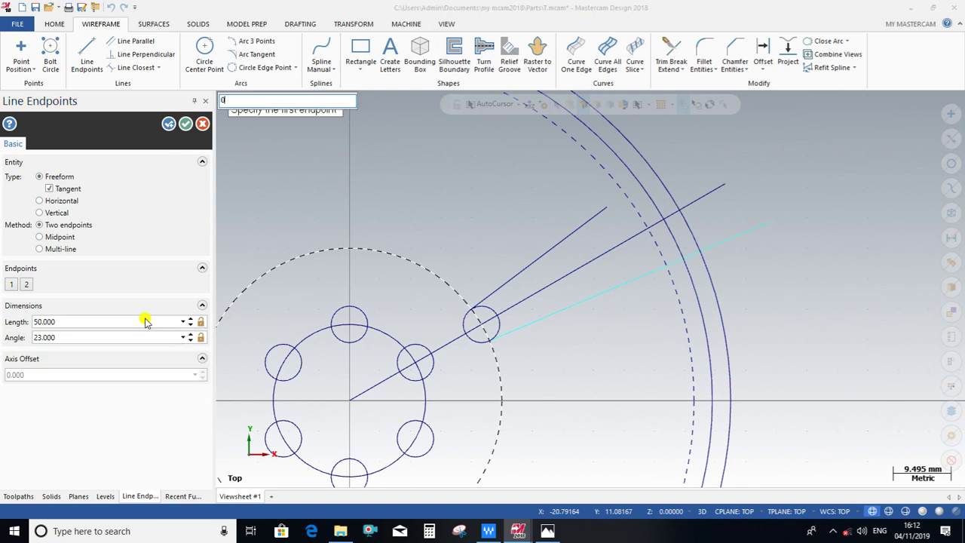
pyautogui.click(185, 124)
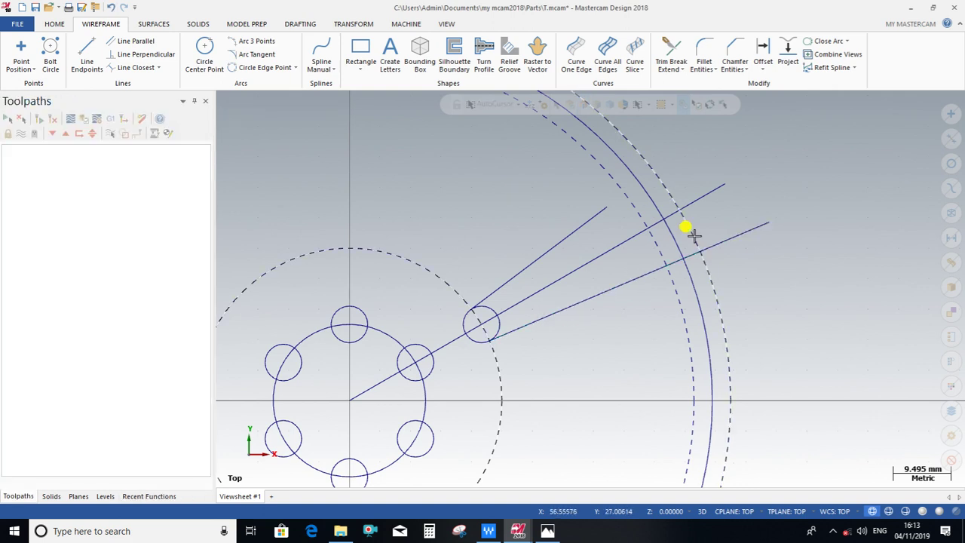
pyautogui.scroll(1, 592, 211)
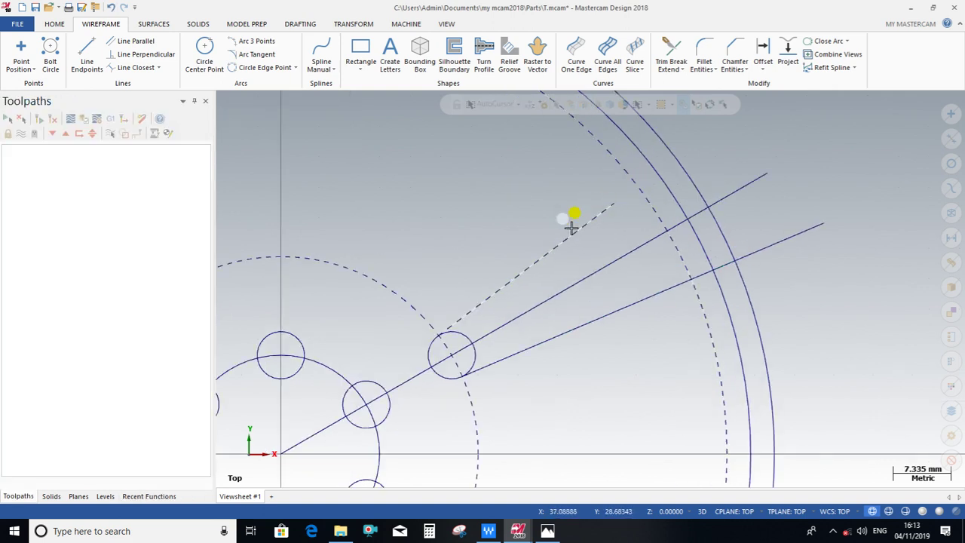
pyautogui.scroll(-1, 603, 219)
pyautogui.scroll(-1, 607, 226)
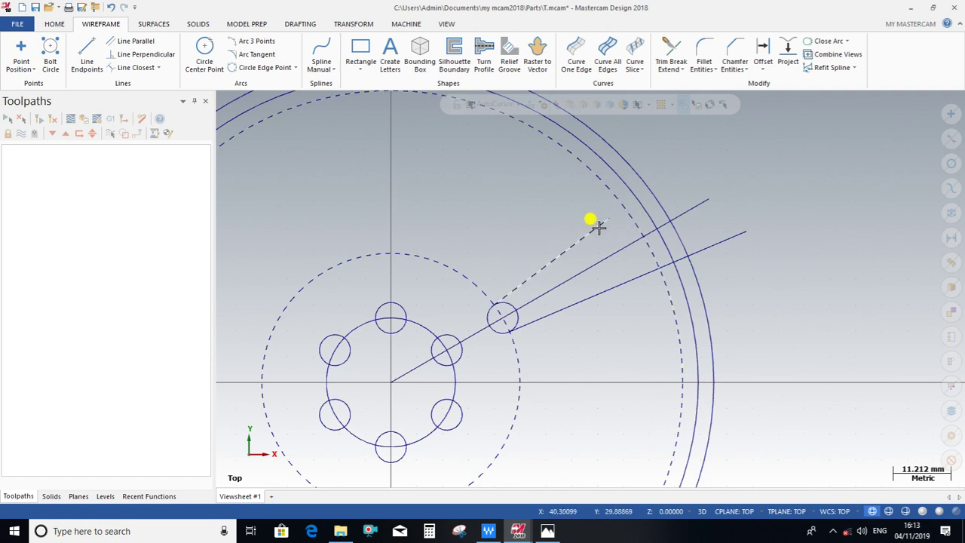
pyautogui.click(609, 219)
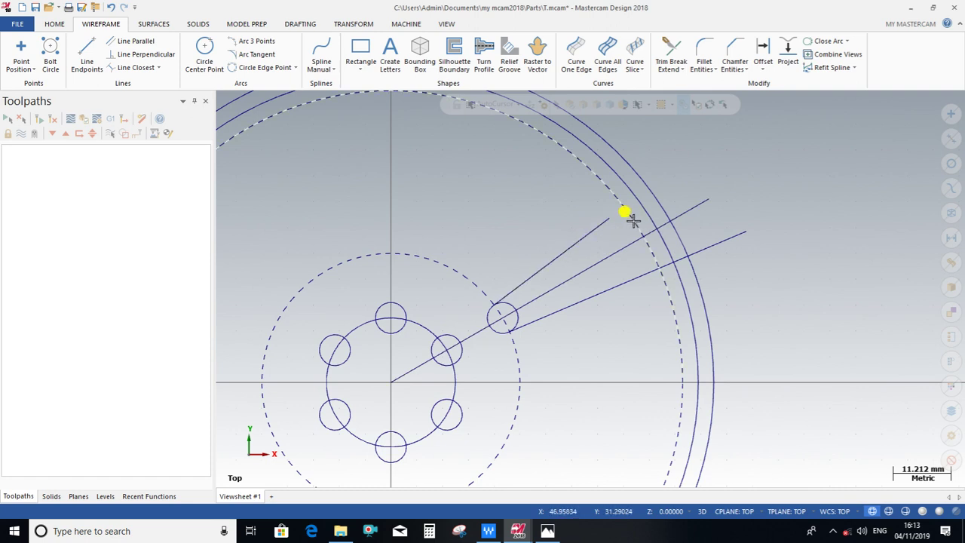
# Fillet the upper and lower slot lines into the dashed circle at the slot's outer end
pyautogui.click(708, 49)
pyautogui.click(601, 223)
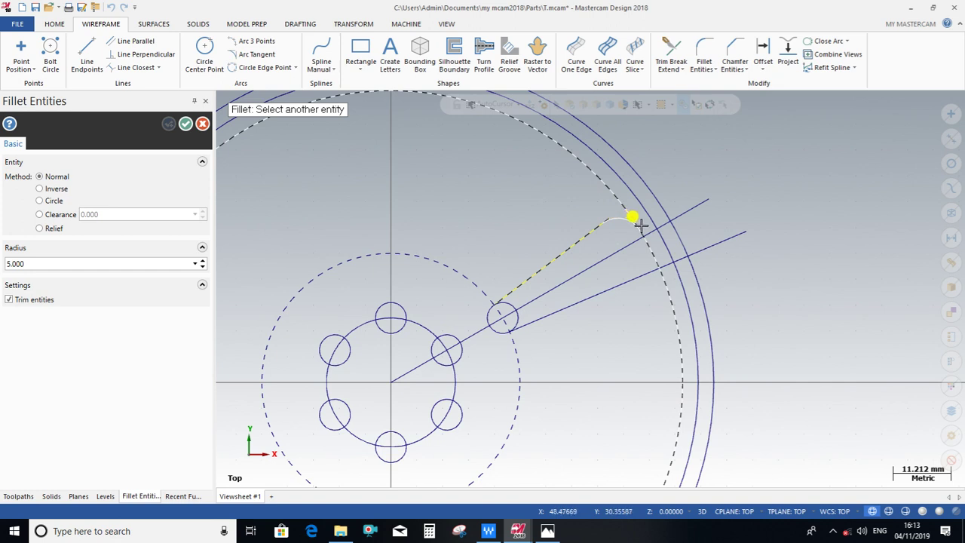
pyautogui.doubleClick(40, 260)
pyautogui.write('6.000')
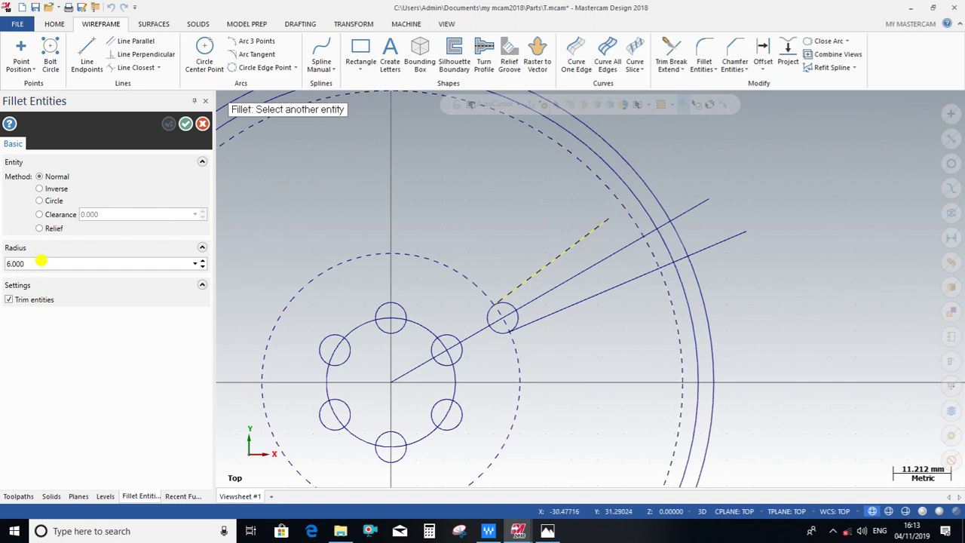
pyautogui.click(633, 230)
pyautogui.click(644, 269)
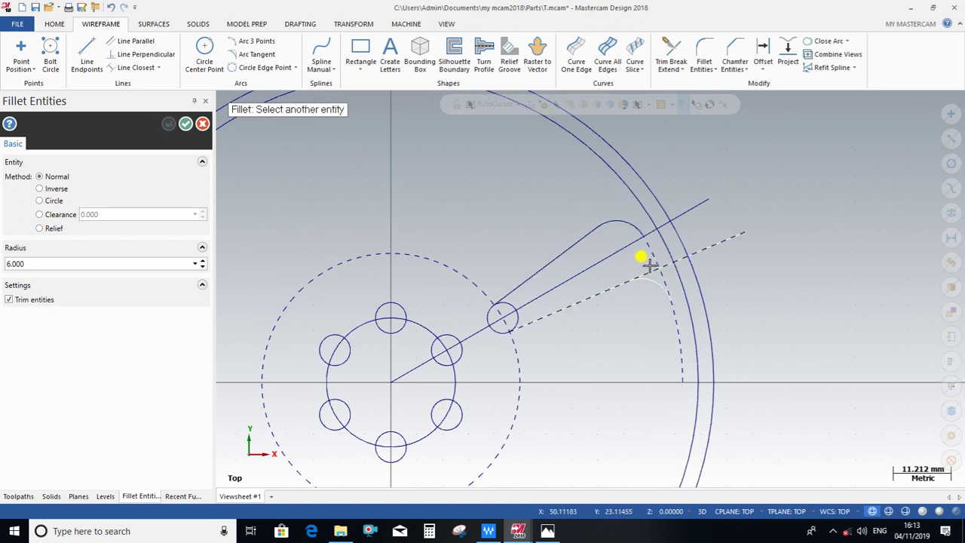
pyautogui.click(650, 251)
pyautogui.click(185, 123)
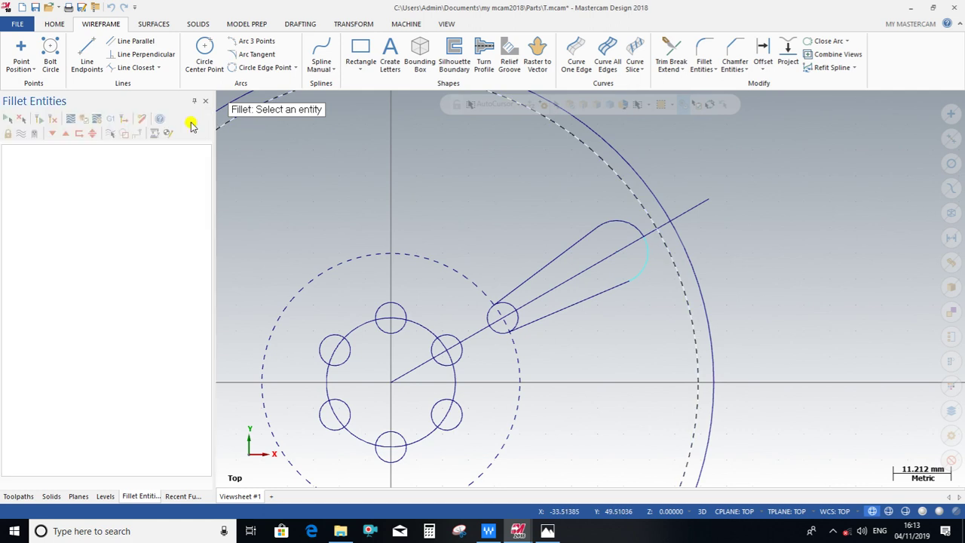
# Delete the long construction line through the slot and trim the leftover circle segment at its end
pyautogui.click(557, 285)
pyautogui.press('Delete')
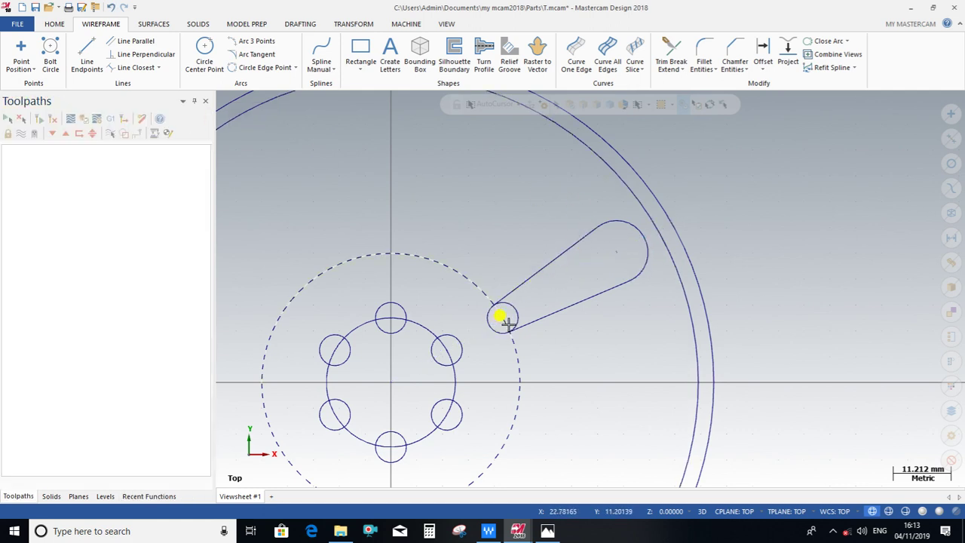
pyautogui.click(670, 52)
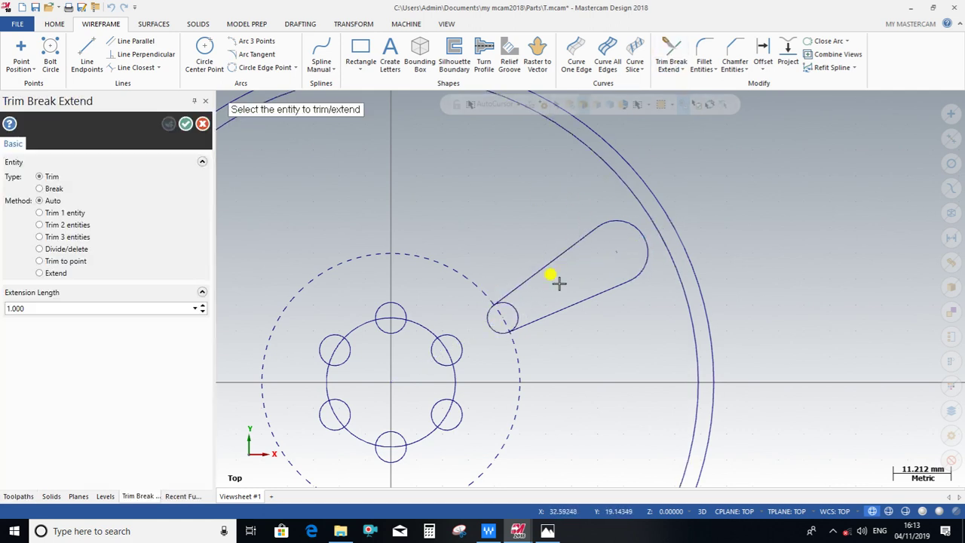
pyautogui.click(517, 307)
pyautogui.press('Escape')
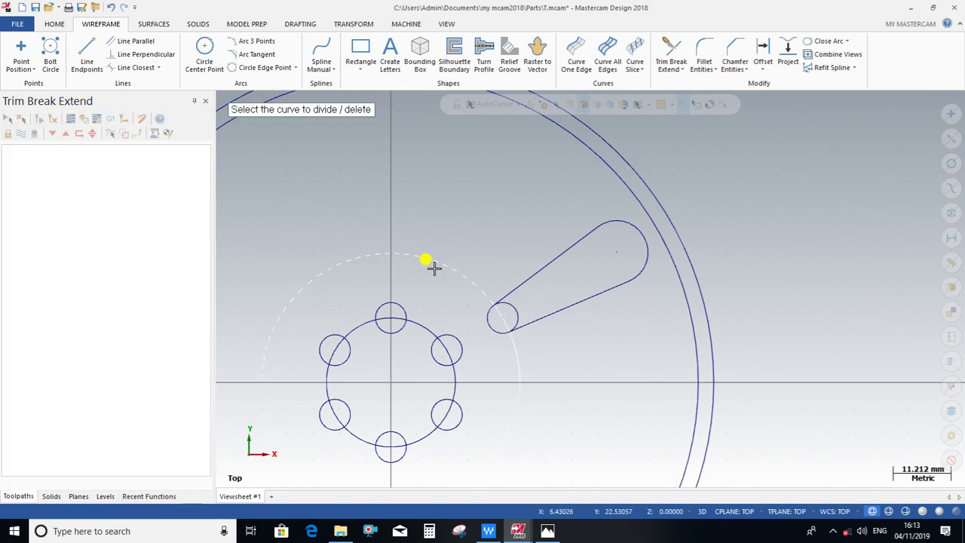
pyautogui.scroll(2, 482, 302)
pyautogui.scroll(2, 514, 307)
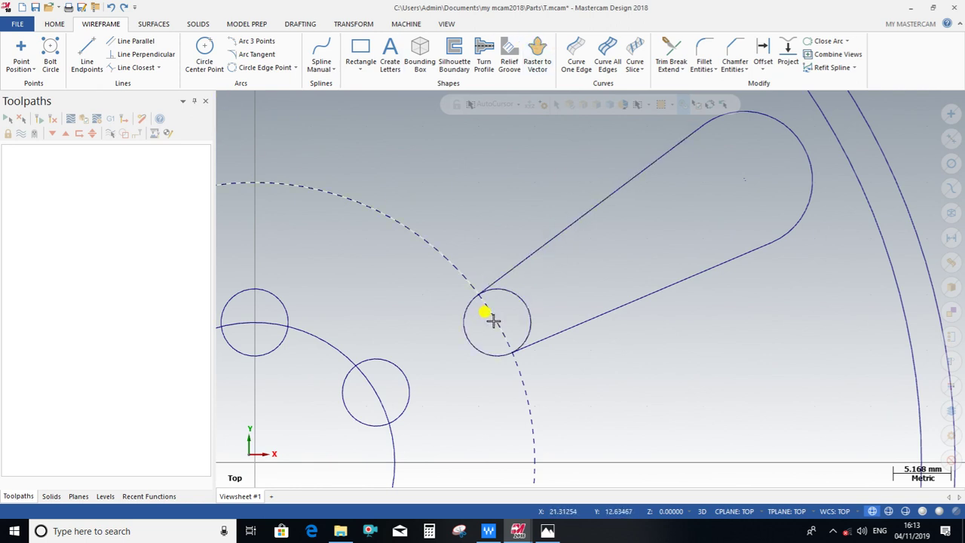
pyautogui.scroll(2, 520, 320)
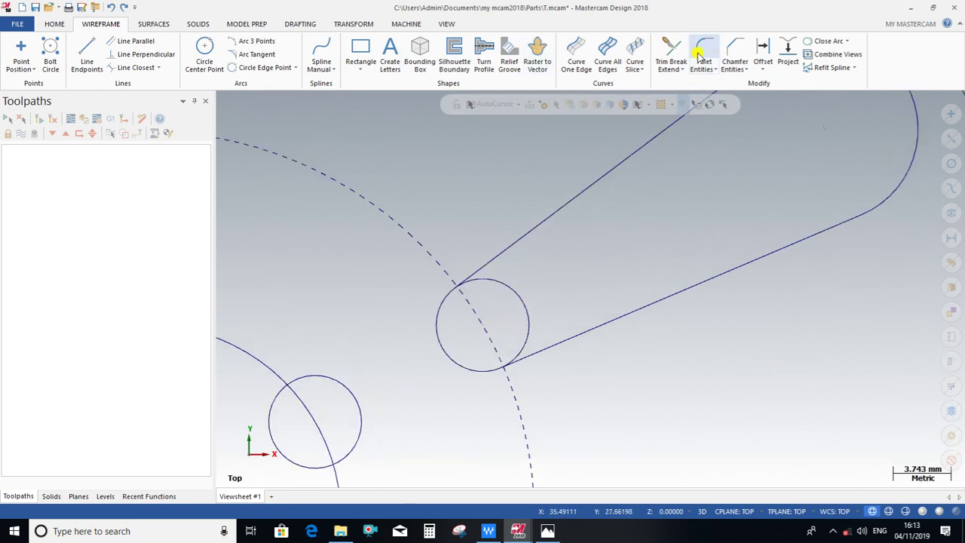
# Trim away the small circle's excess at the slot's narrow end, undoing a mistaken deletion first
pyautogui.click(670, 51)
pyautogui.click(526, 308)
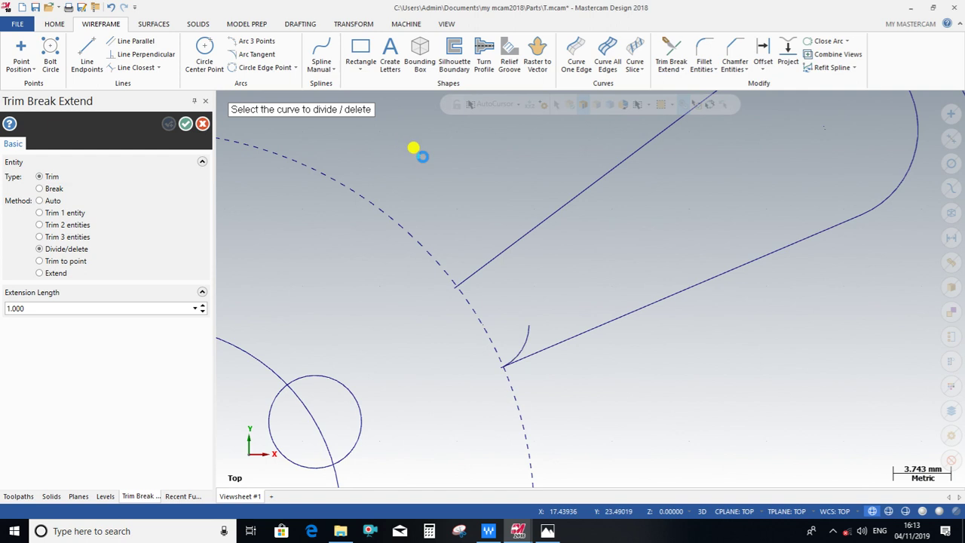
pyautogui.hotkey('ctrl', 'z')
pyautogui.scroll(2, 533, 336)
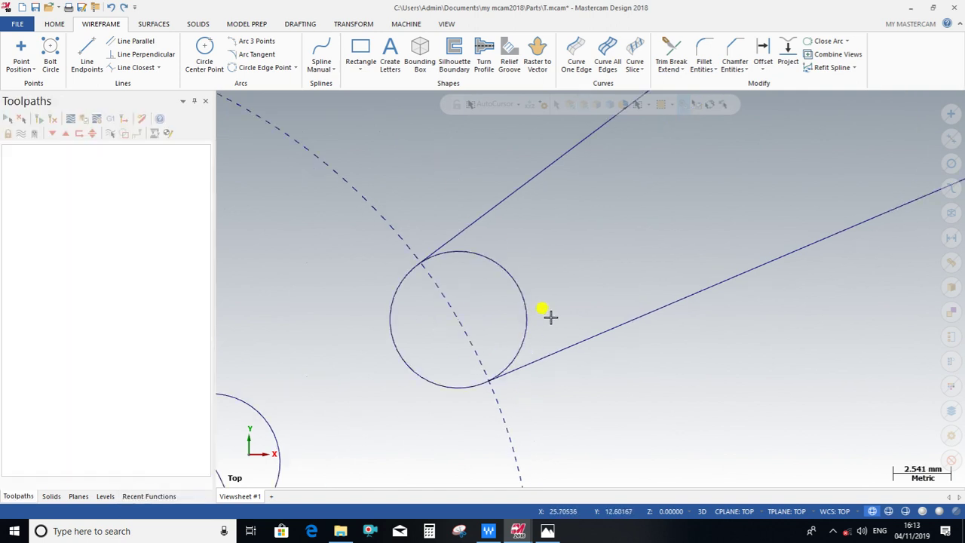
pyautogui.click(670, 49)
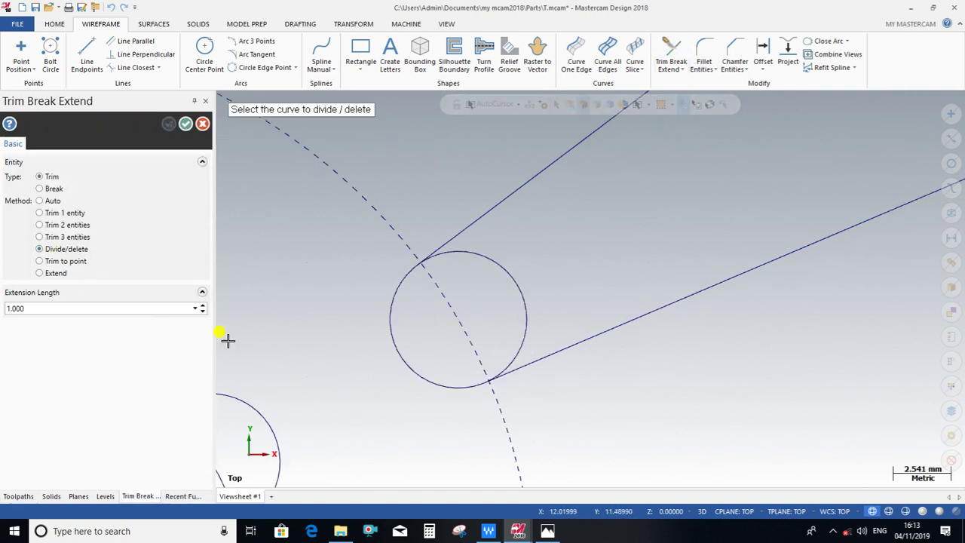
pyautogui.click(527, 315)
# Remove the remaining construction line and the large dashed guide arc
pyautogui.scroll(4, 409, 254)
pyautogui.scroll(2, 424, 259)
pyautogui.scroll(4, 445, 275)
pyautogui.scroll(2, 445, 275)
pyautogui.scroll(4, 426, 263)
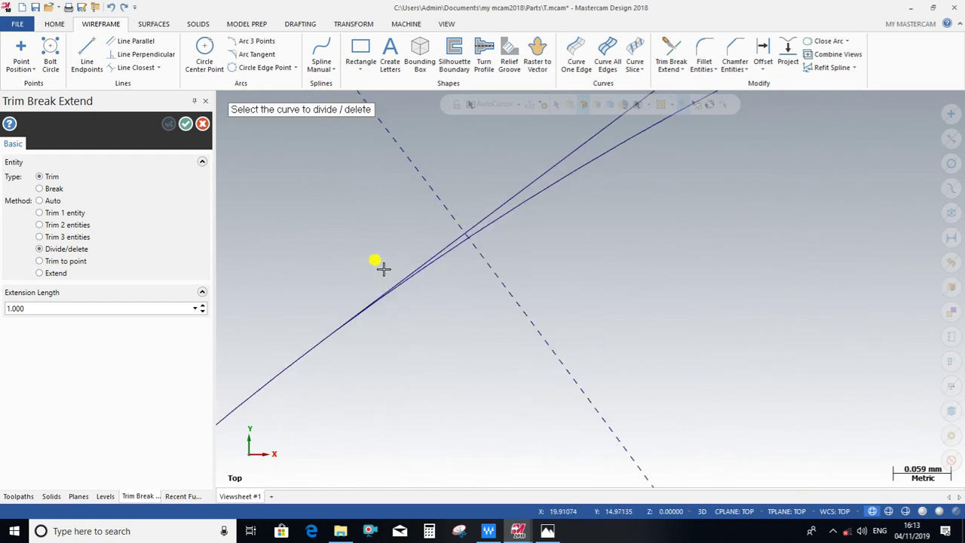
pyautogui.scroll(-1, 339, 302)
pyautogui.scroll(-2, 344, 317)
pyautogui.scroll(-3, 349, 312)
pyautogui.scroll(-3, 349, 313)
pyautogui.scroll(-4, 451, 312)
pyautogui.scroll(-2, 445, 294)
pyautogui.scroll(-2, 446, 288)
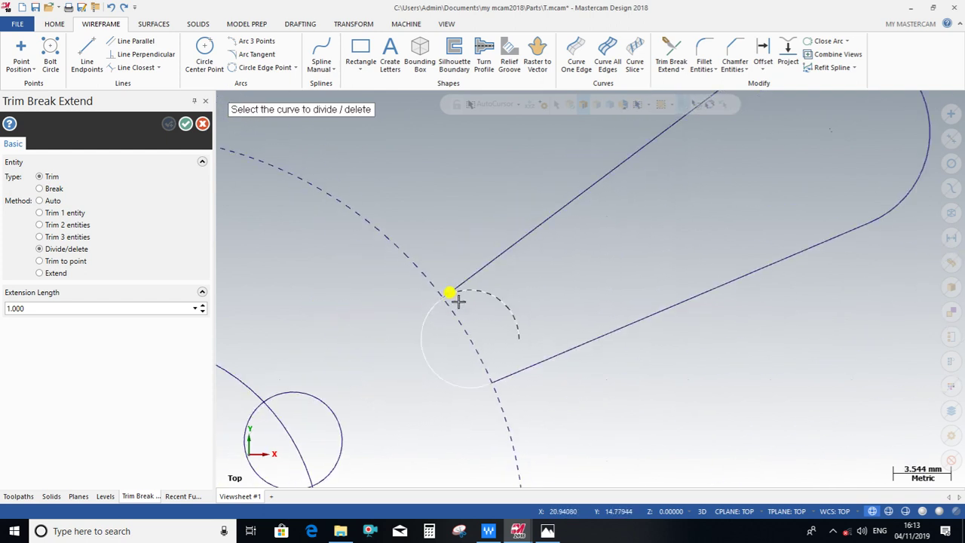
pyautogui.click(545, 228)
pyautogui.press('Escape')
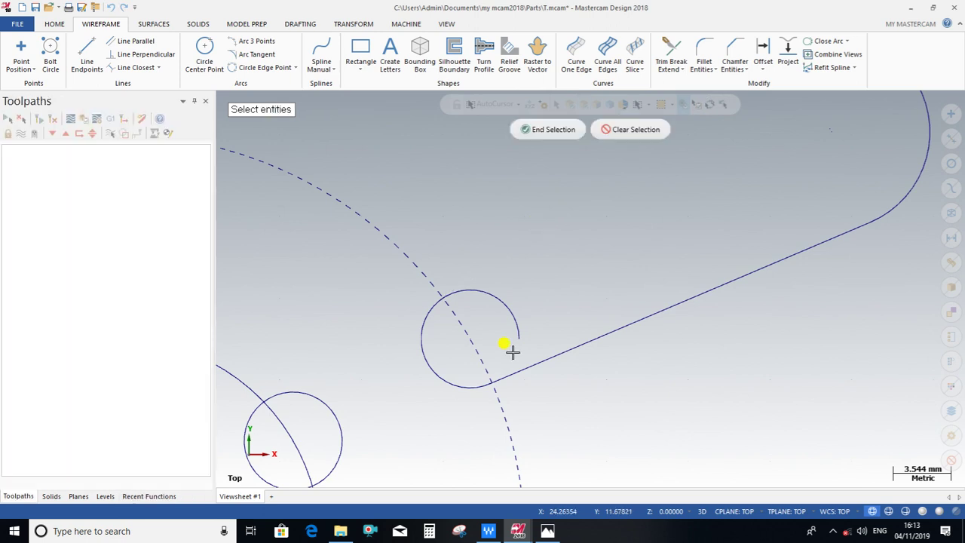
pyautogui.scroll(-2, 509, 332)
pyautogui.press('Escape')
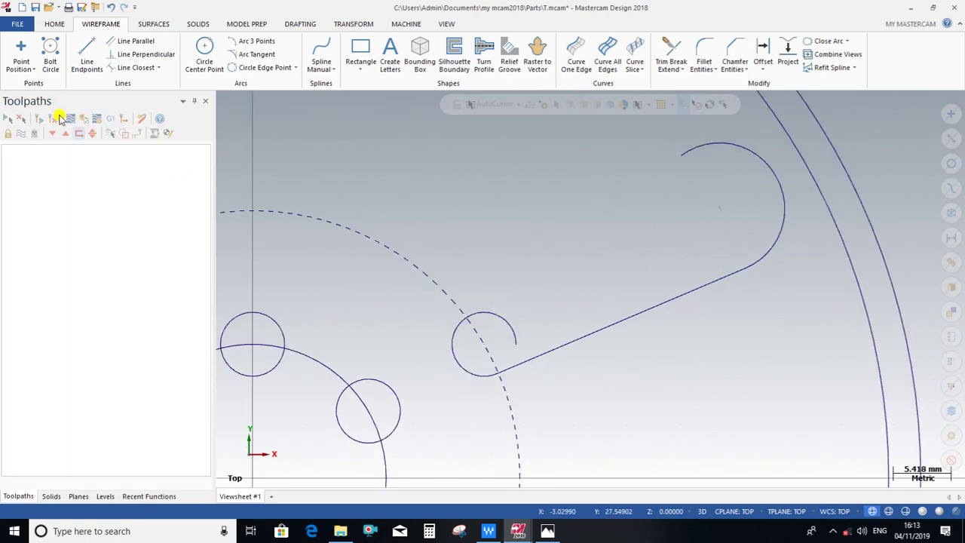
pyautogui.click(395, 249)
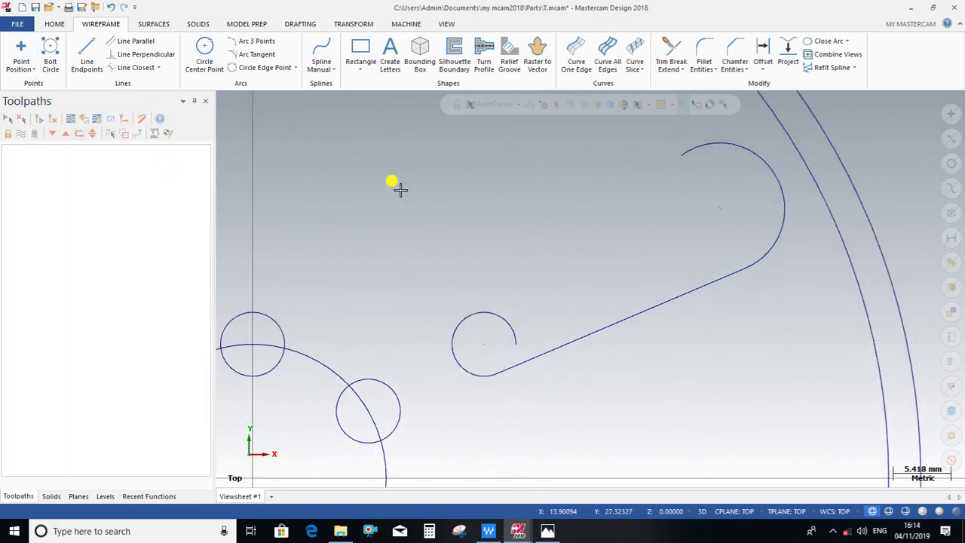
# Draw a second side line tangent to the small circle and the right arc
pyautogui.click(87, 55)
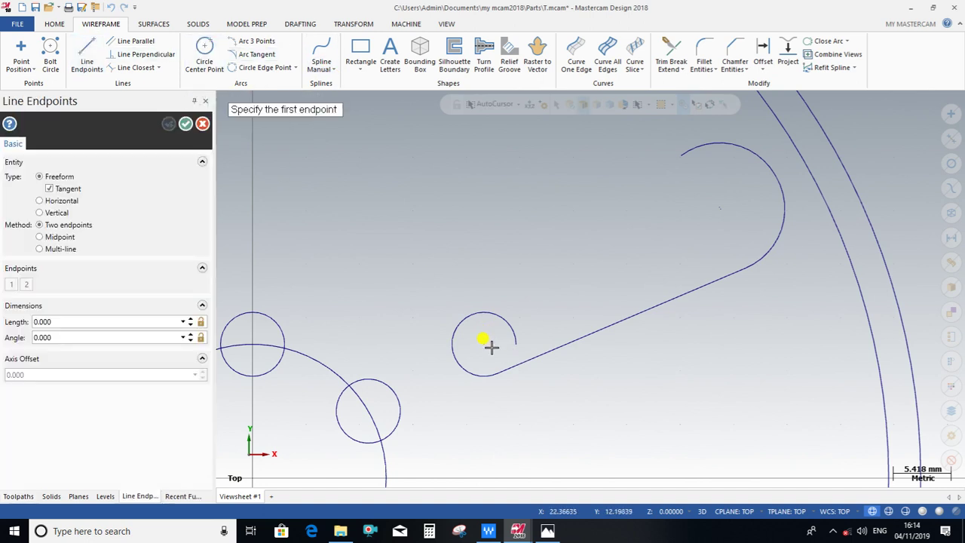
pyautogui.click(453, 332)
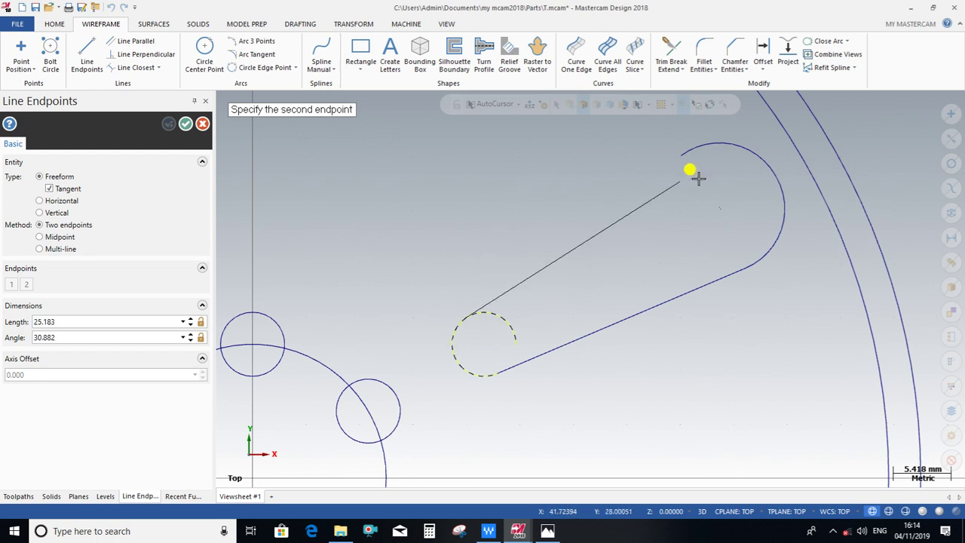
pyautogui.click(686, 155)
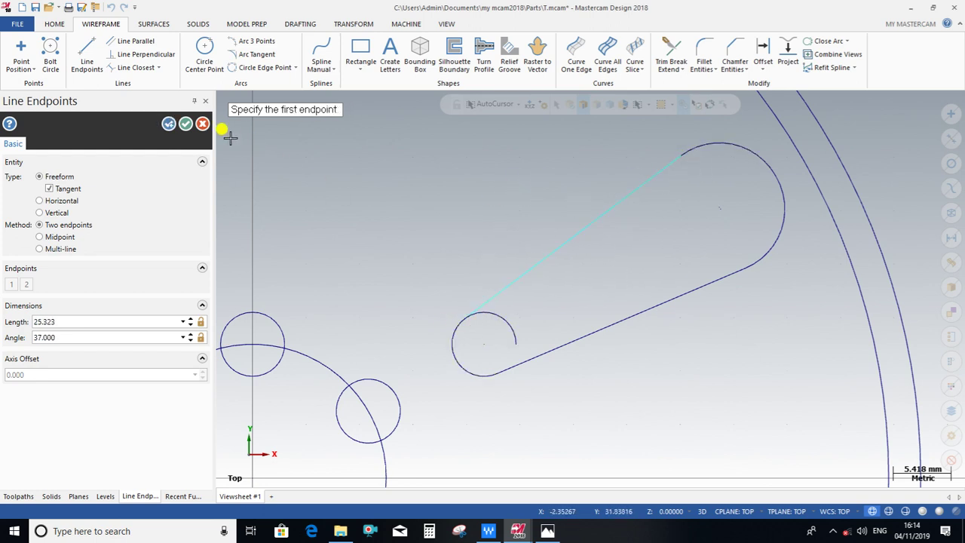
pyautogui.click(185, 123)
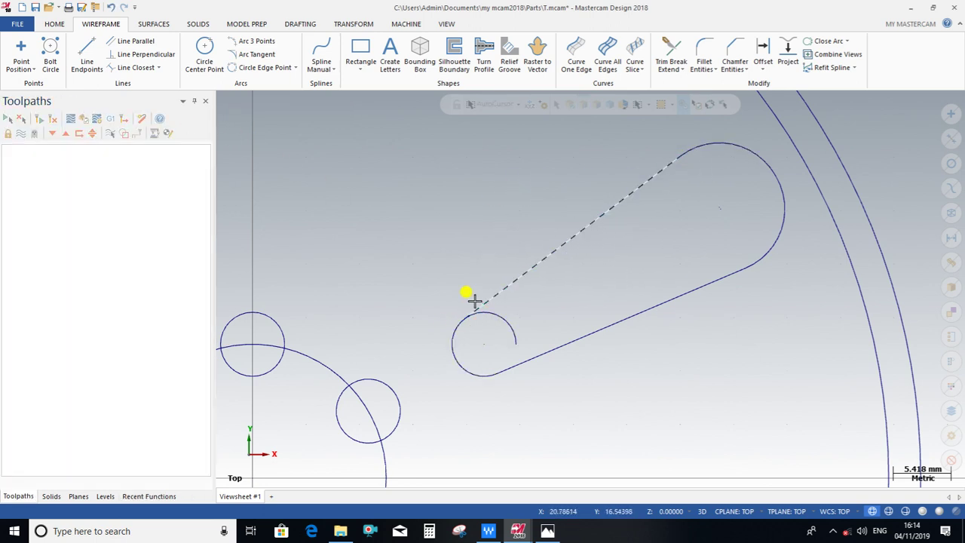
# Trim the left circle's inner part to close the slot, then return to the top view
pyautogui.click(671, 61)
pyautogui.click(513, 324)
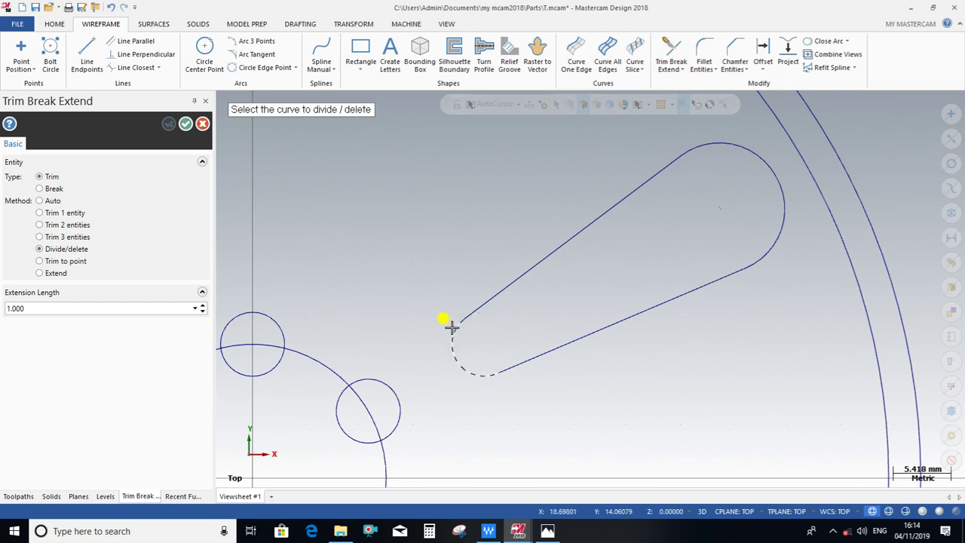
pyautogui.scroll(1, 448, 321)
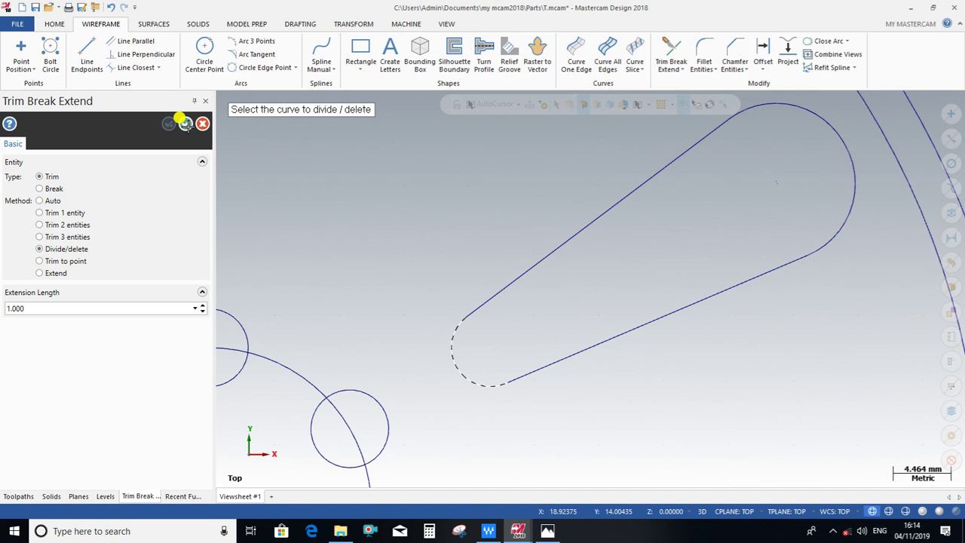
pyautogui.click(185, 123)
pyautogui.scroll(-1, 345, 233)
pyautogui.scroll(-1, 345, 233)
pyautogui.scroll(-1, 575, 330)
pyautogui.scroll(-2, 575, 328)
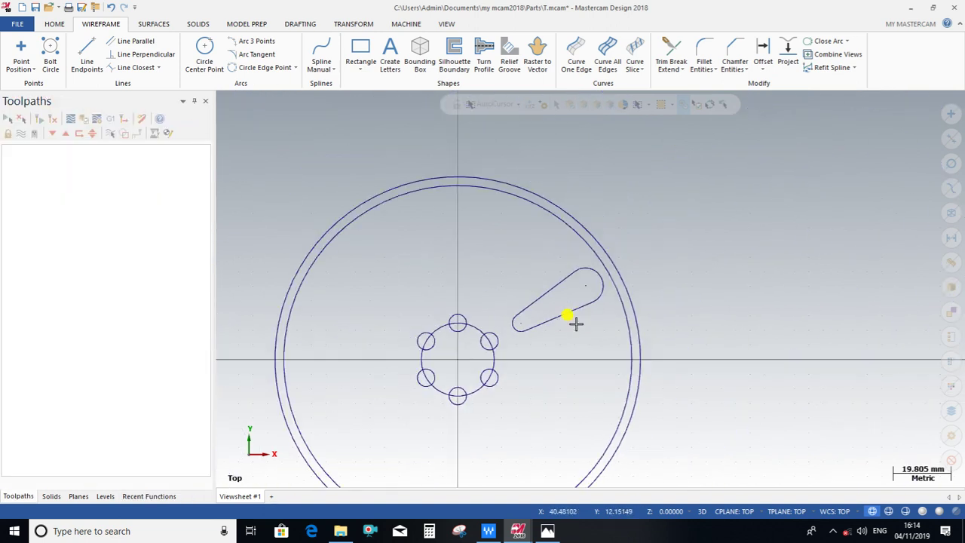
pyautogui.rightClick(500, 266)
pyautogui.click(512, 331)
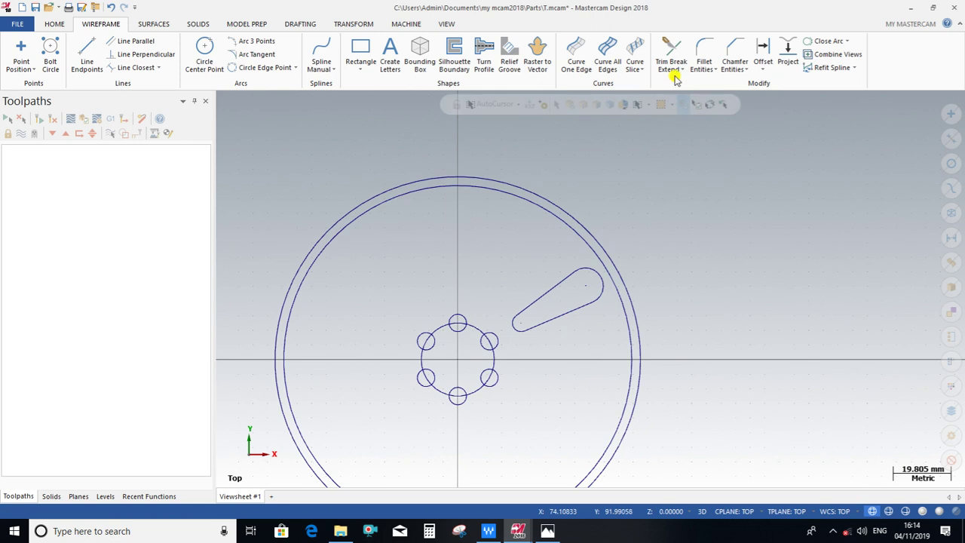
# Rotate-copy the slot outline into 6 copies spaced 60° apart around the wheel centre
pyautogui.click(361, 25)
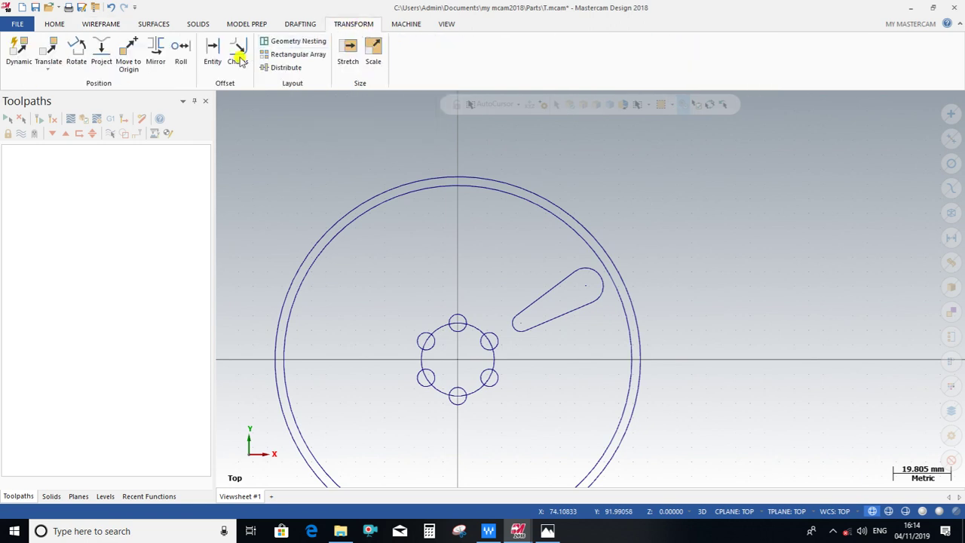
pyautogui.click(76, 48)
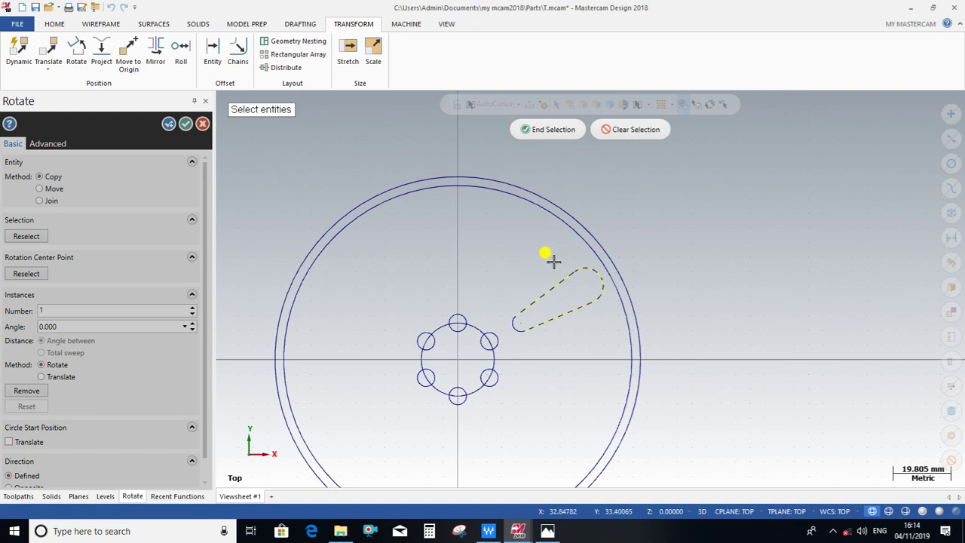
pyautogui.scroll(2, 519, 315)
pyautogui.scroll(2, 512, 319)
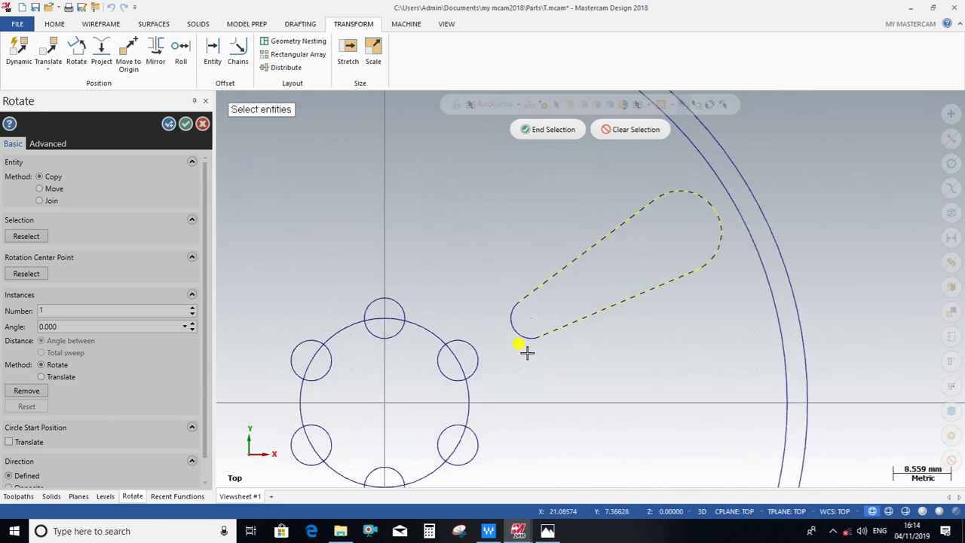
pyautogui.click(541, 131)
pyautogui.write('6')
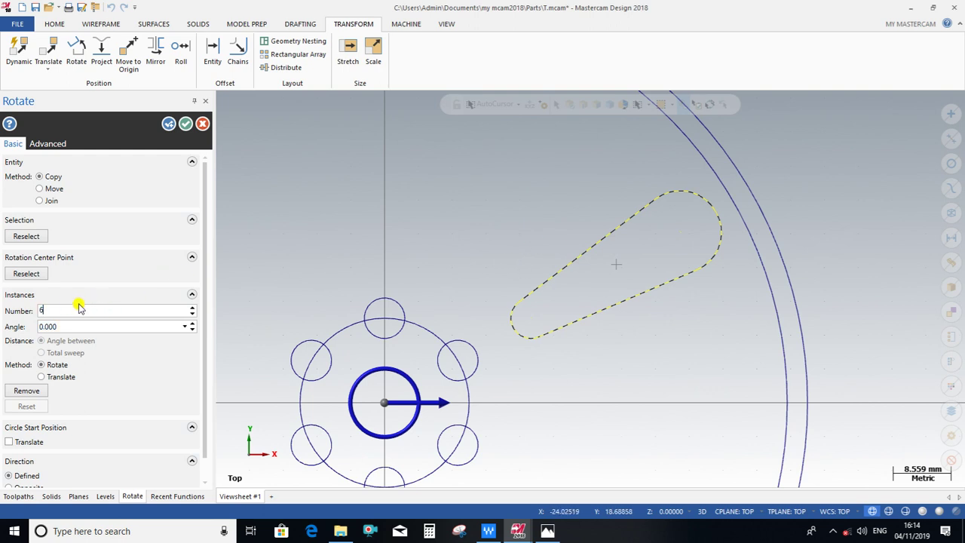
pyautogui.click(78, 328)
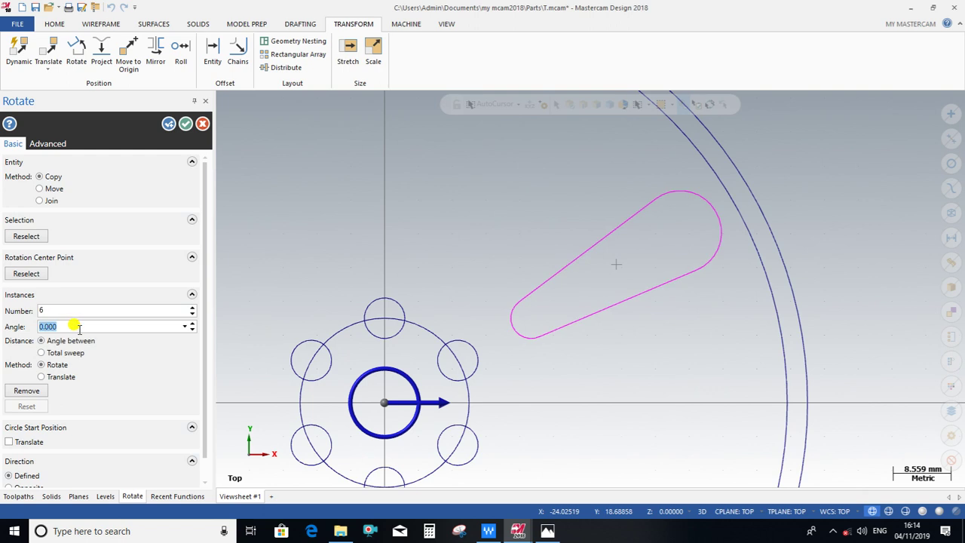
pyautogui.write('36')
pyautogui.write('6')
pyautogui.press('Return')
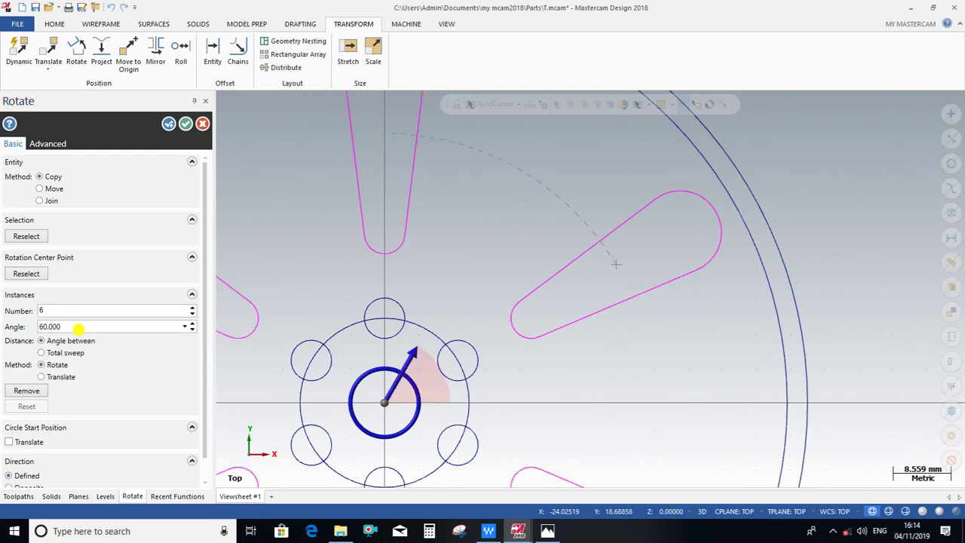
pyautogui.click(185, 123)
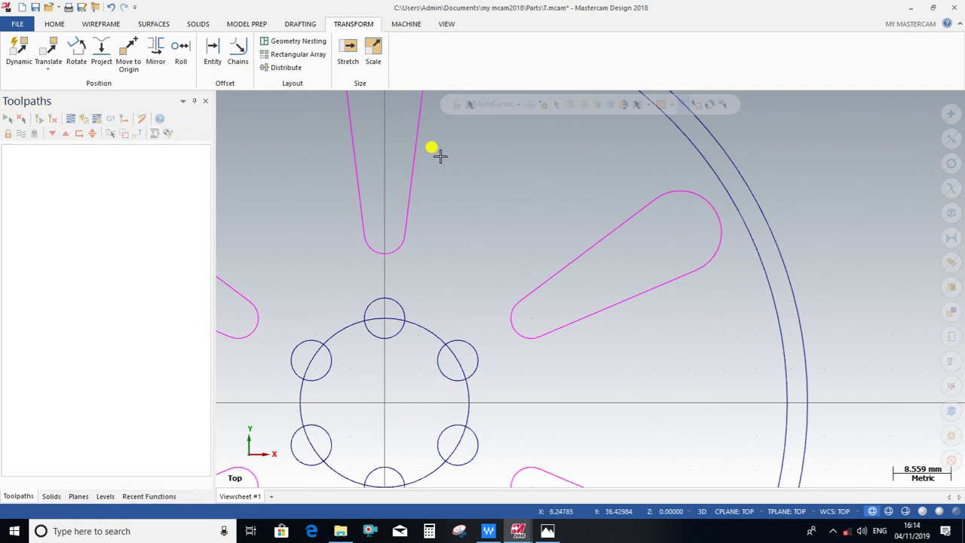
pyautogui.rightClick(498, 154)
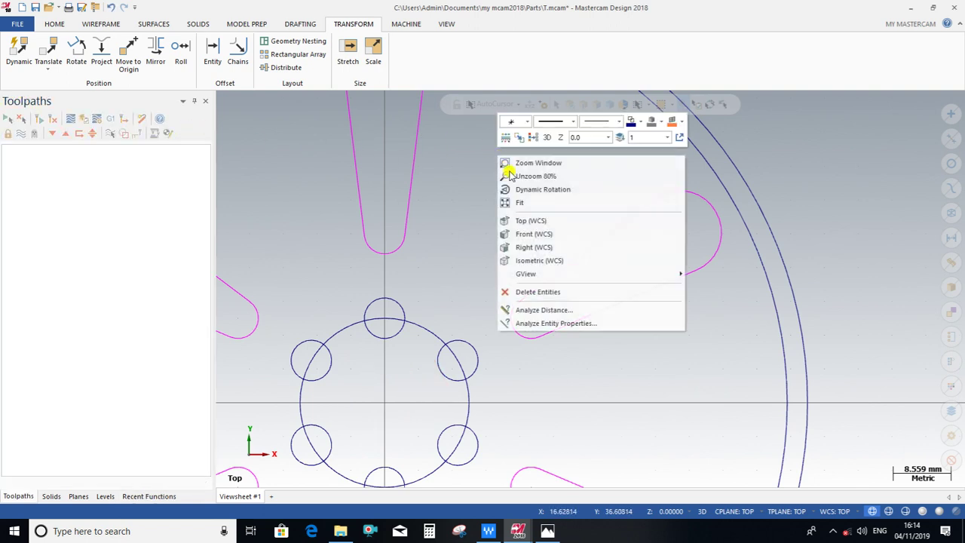
# Delete the duplicate arc at the original slot's left end, then clear colours and fit the wheel
pyautogui.click(623, 322)
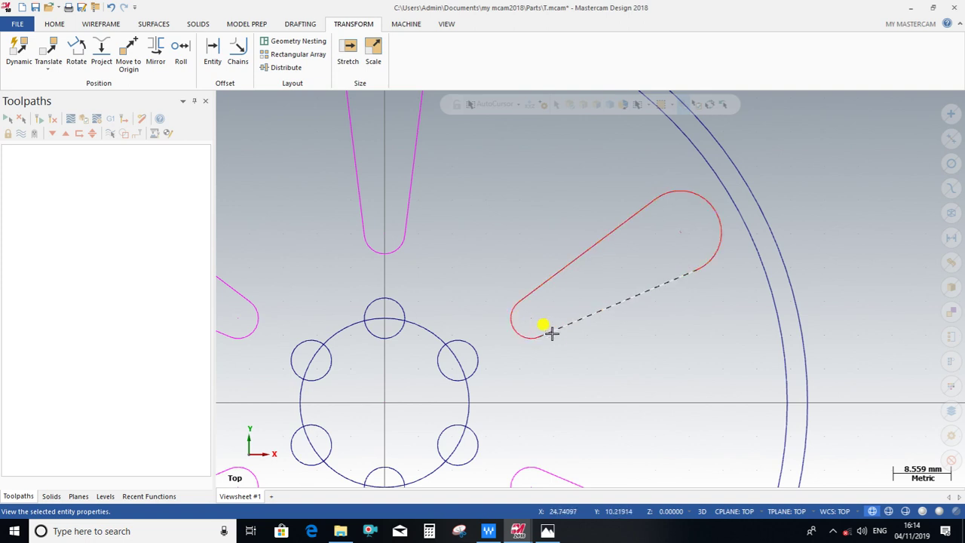
pyautogui.click(523, 325)
pyautogui.press('Delete')
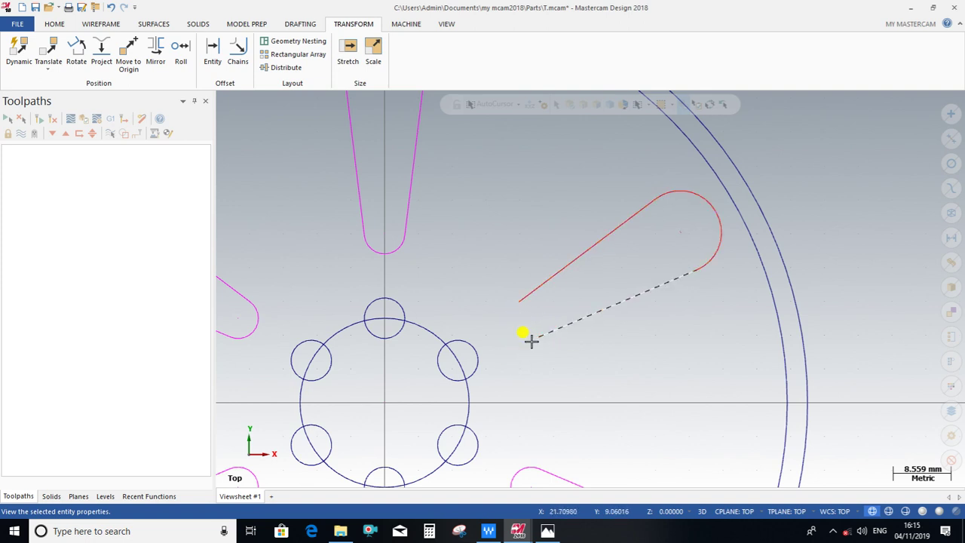
pyautogui.rightClick(520, 217)
pyautogui.click(558, 209)
pyautogui.scroll(-3, 631, 277)
pyautogui.scroll(-1, 627, 270)
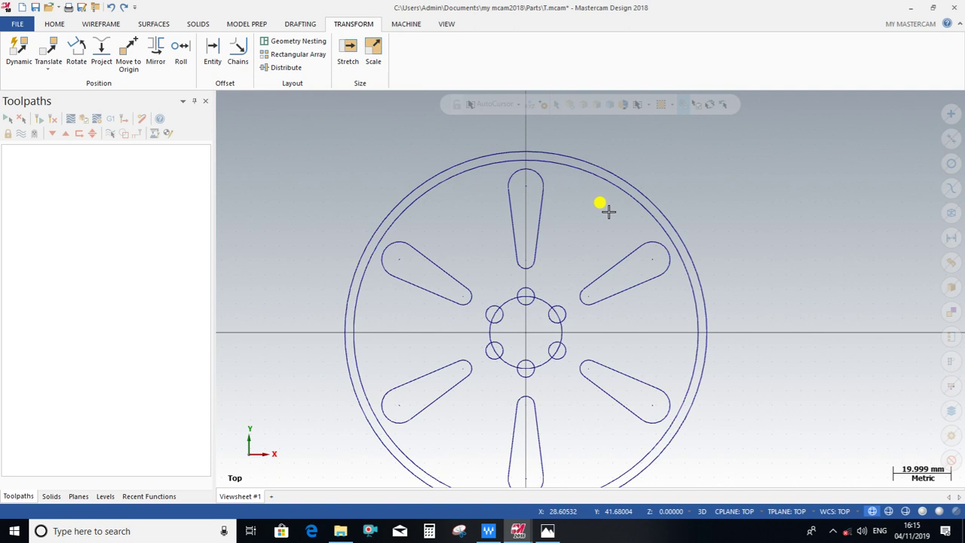
# Draw a radius 25 circle at the wheel origin and a small circle on that ring
pyautogui.click(101, 23)
pyautogui.click(203, 49)
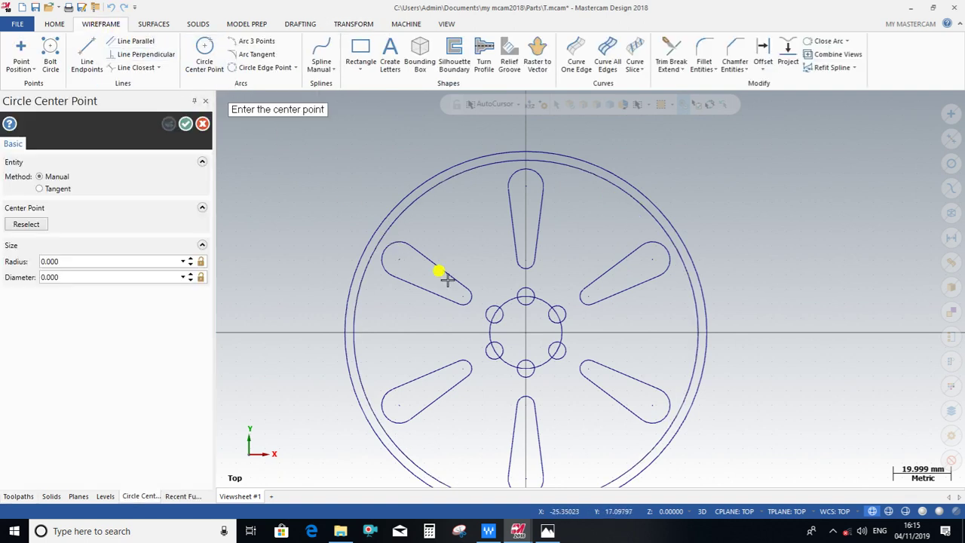
pyautogui.click(525, 332)
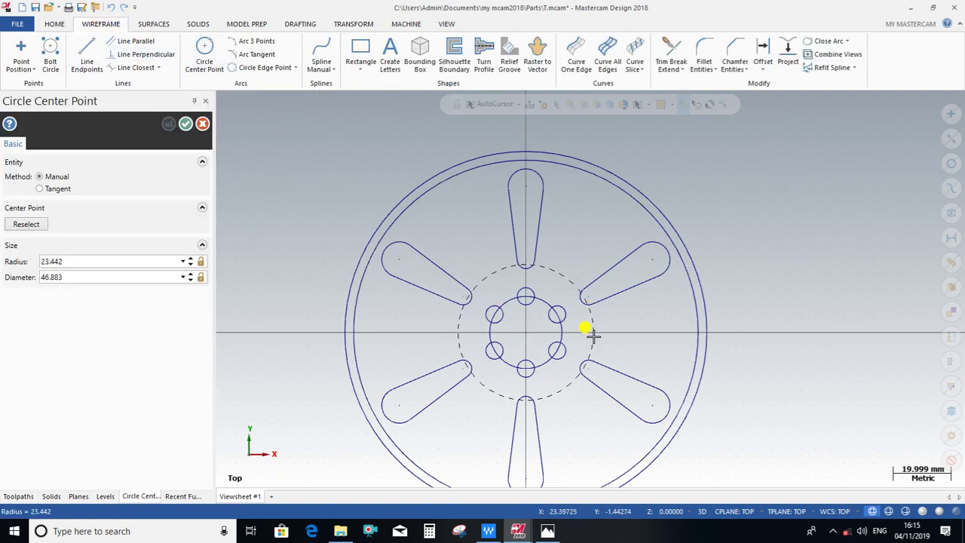
pyautogui.click(591, 295)
pyautogui.press('Escape')
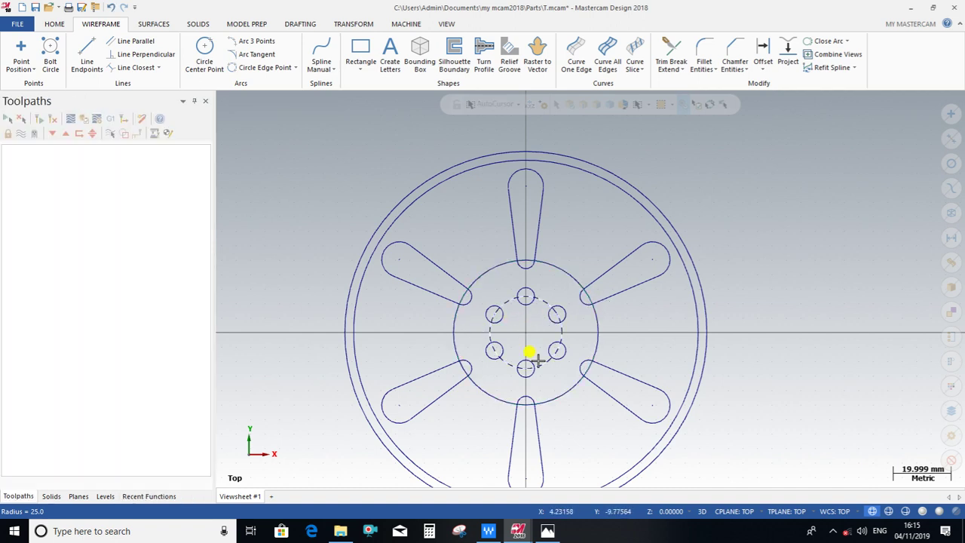
pyautogui.click(204, 55)
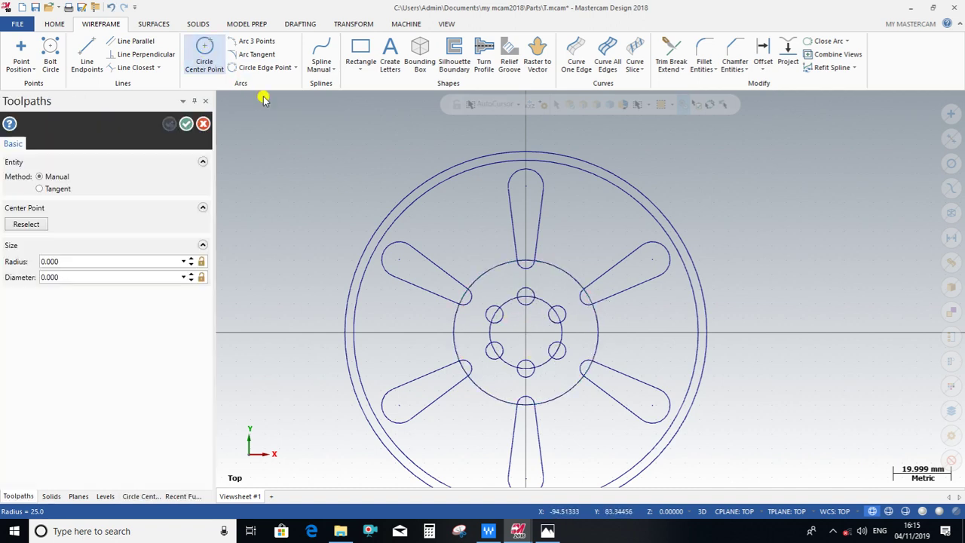
pyautogui.scroll(2, 603, 339)
pyautogui.click(594, 328)
pyautogui.click(581, 331)
pyautogui.click(69, 259)
pyautogui.write('3.000')
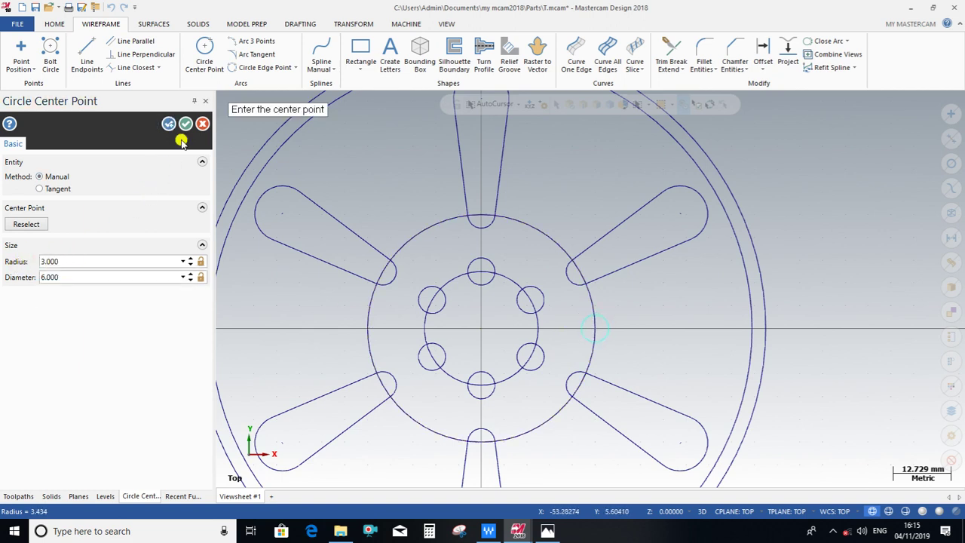
pyautogui.click(186, 123)
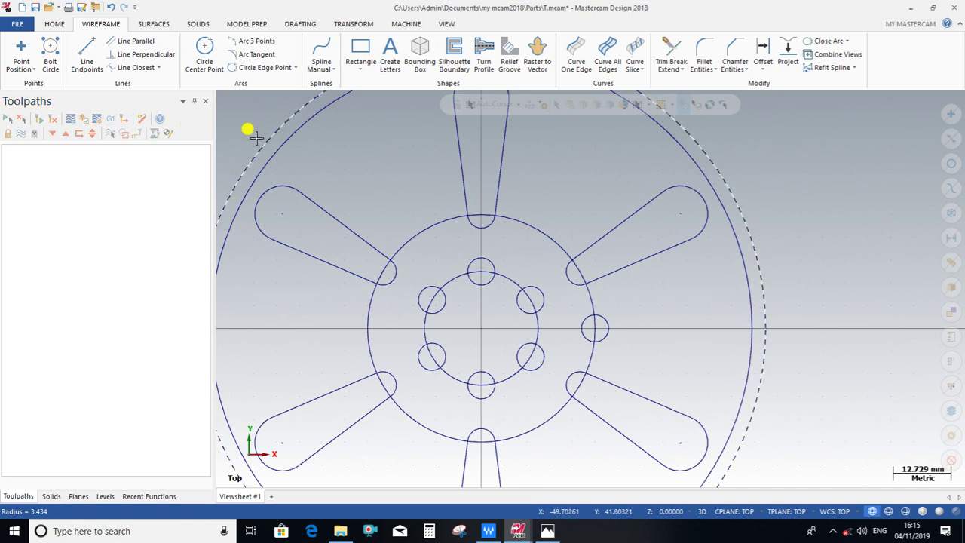
# Draw a radius 25 (50 mm diameter) circle centred on the small right-hand circle
pyautogui.click(204, 47)
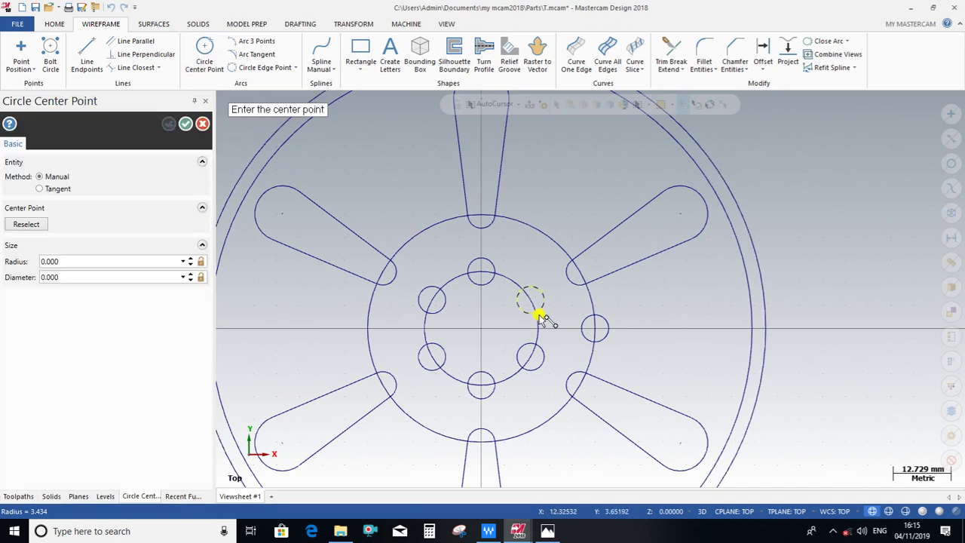
pyautogui.click(595, 328)
pyautogui.click(725, 320)
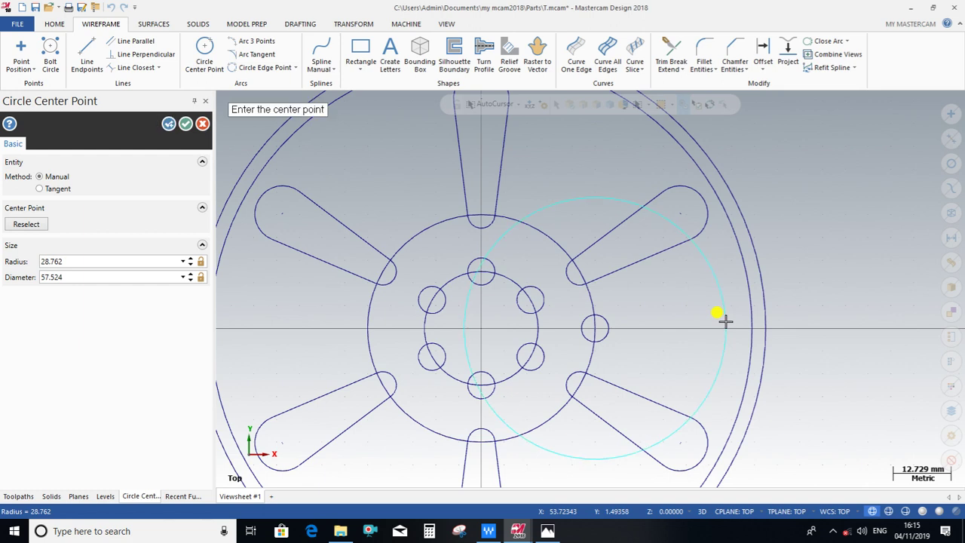
pyautogui.click(98, 260)
pyautogui.write('25')
pyautogui.press('Return')
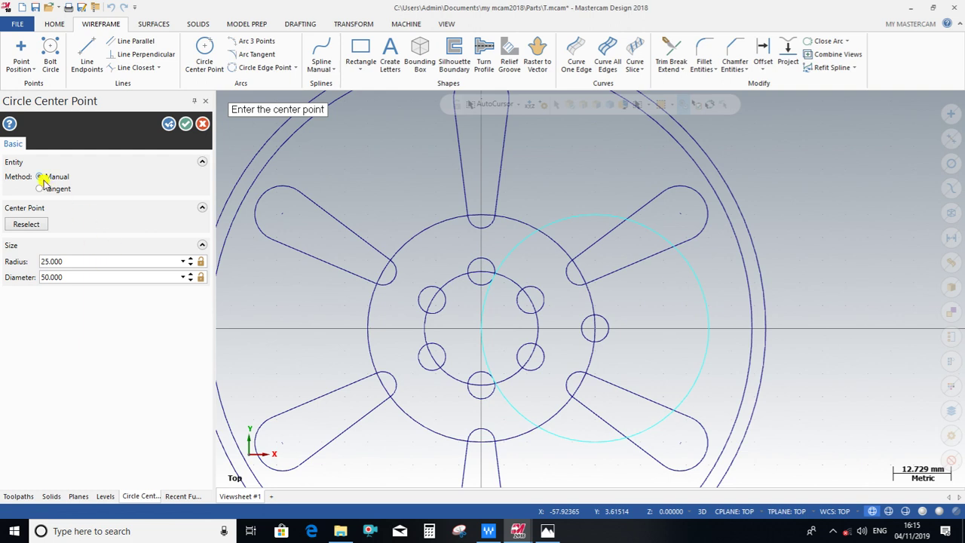
pyautogui.click(185, 124)
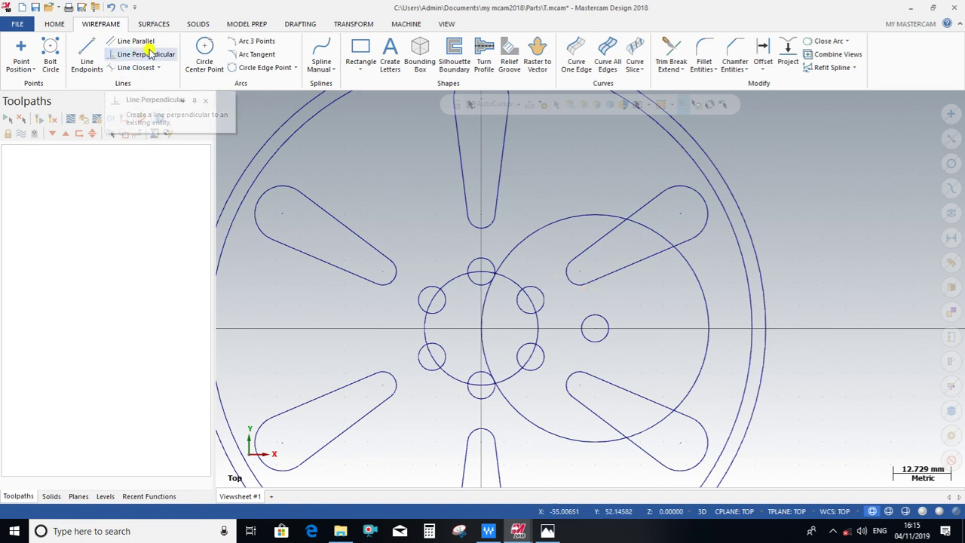
# Draw a line tangent to the small right-hand circle at 20°
pyautogui.click(87, 57)
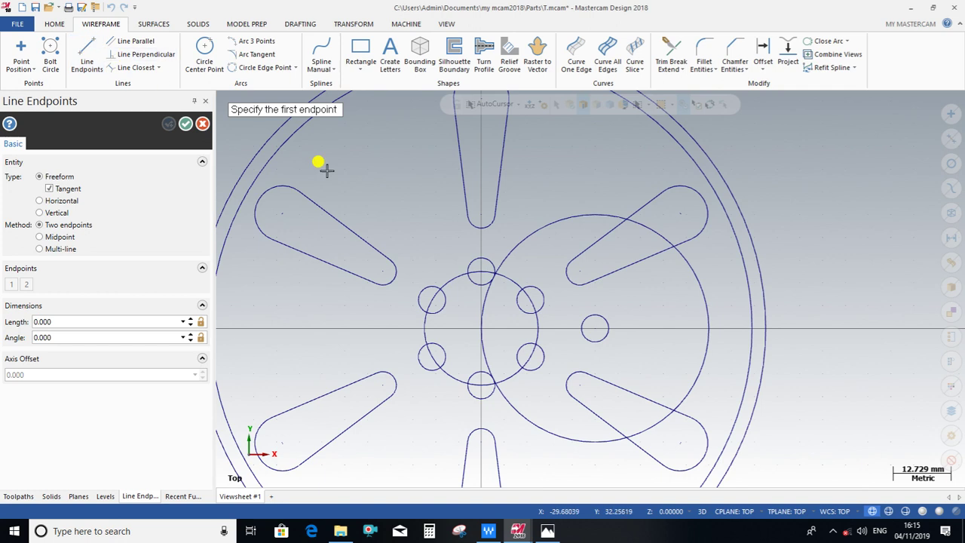
pyautogui.click(579, 317)
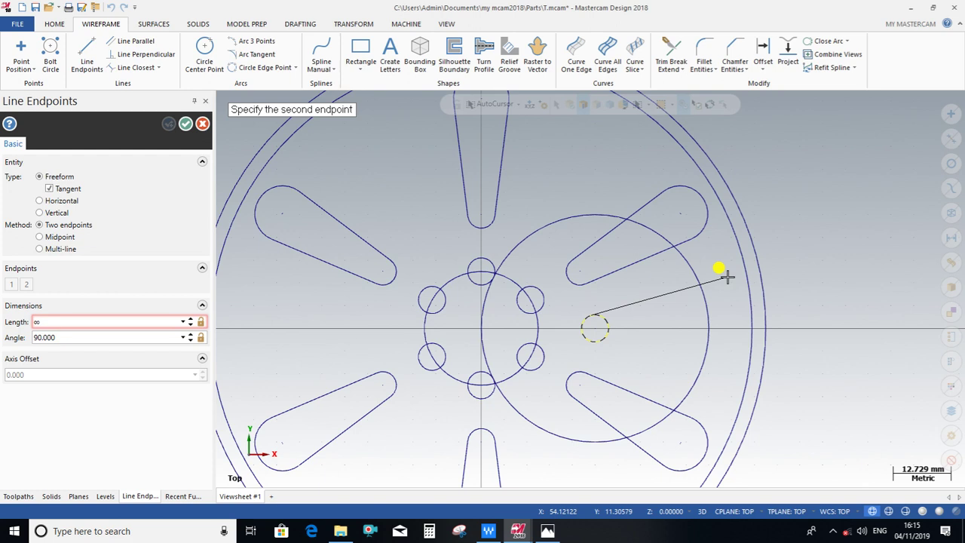
pyautogui.press('Escape')
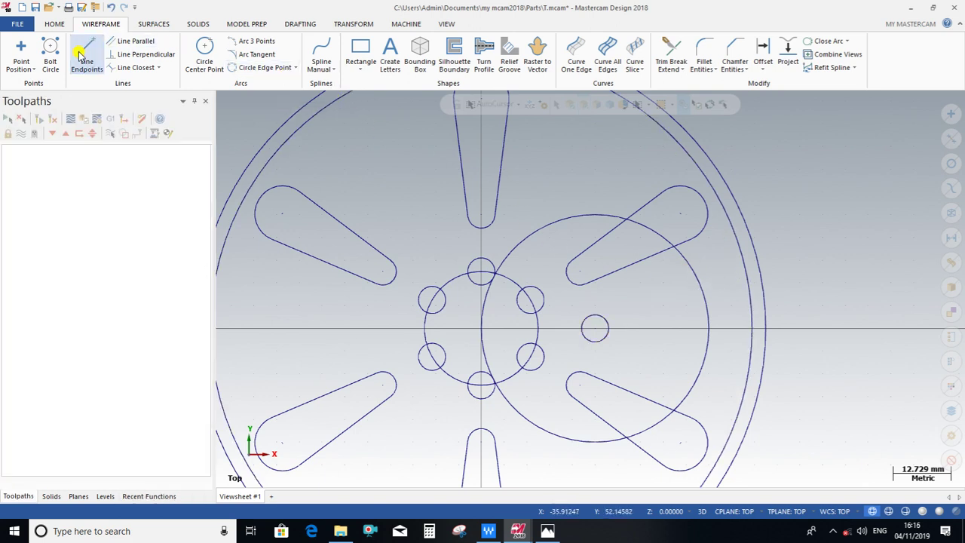
pyautogui.click(83, 57)
pyautogui.click(583, 320)
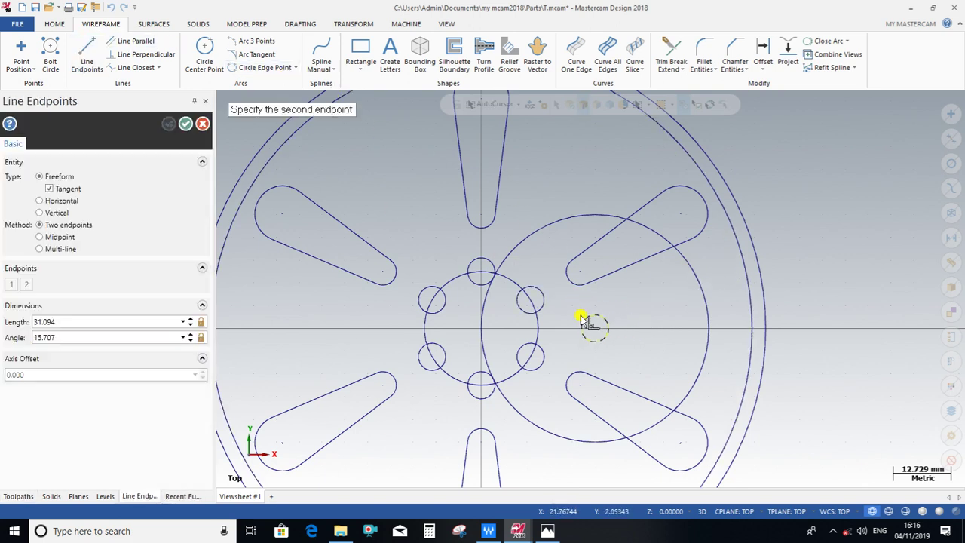
pyautogui.click(723, 272)
pyautogui.click(92, 336)
pyautogui.write('20.0')
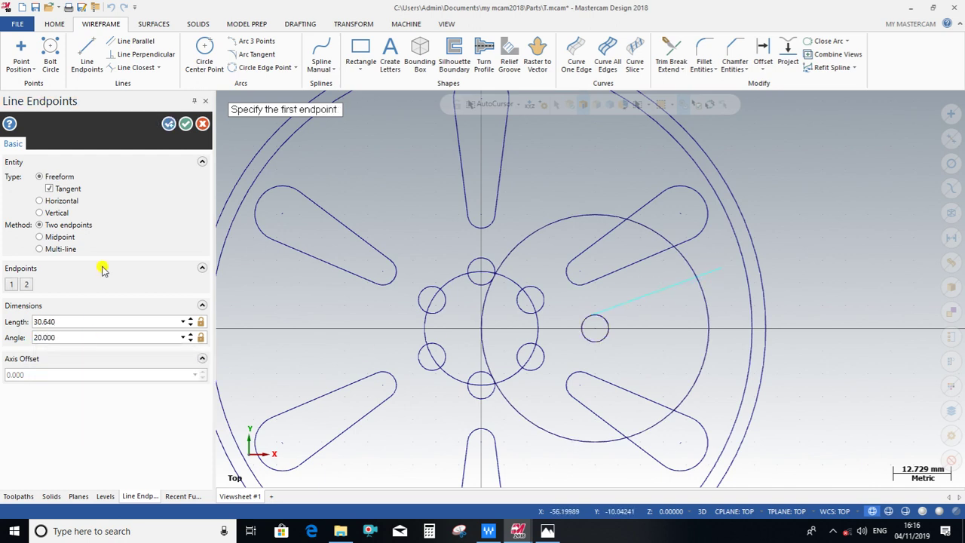
pyautogui.click(171, 124)
# Draw a second tangent line below the small circle at 340°
pyautogui.click(592, 344)
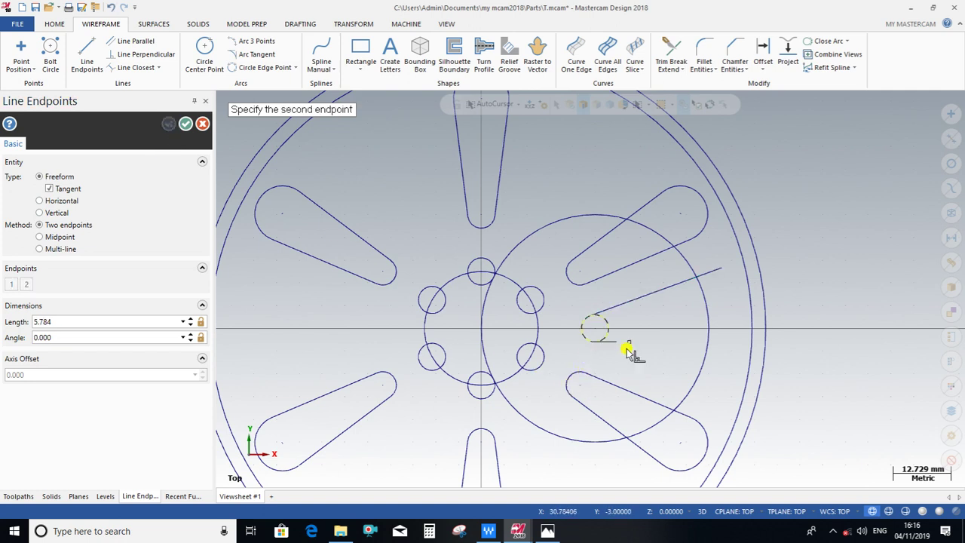
pyautogui.click(730, 364)
pyautogui.click(94, 337)
pyautogui.write('34')
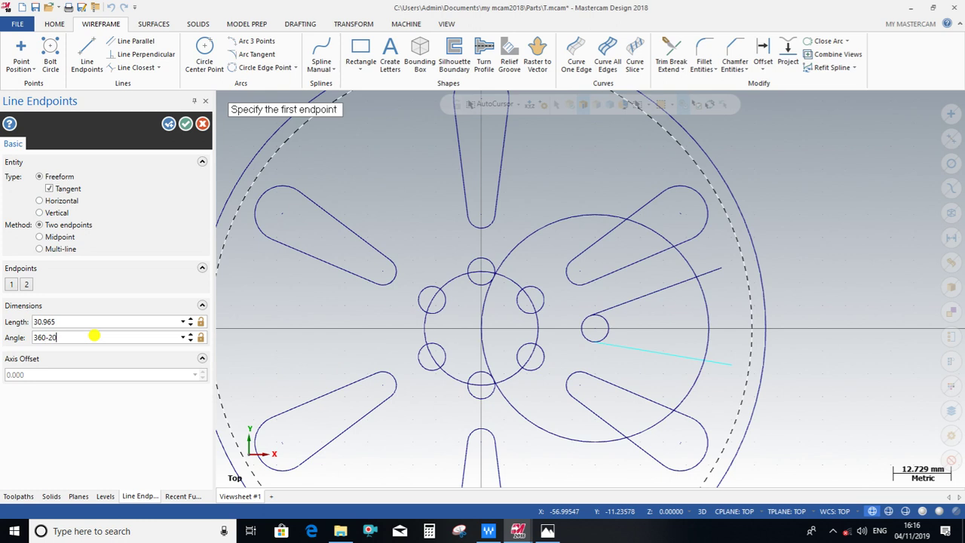
pyautogui.click(184, 126)
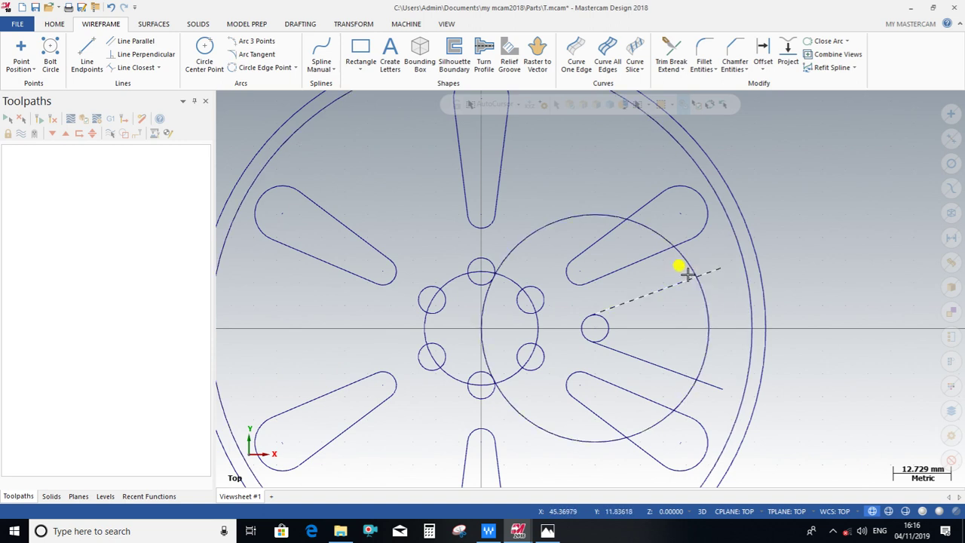
pyautogui.click(697, 47)
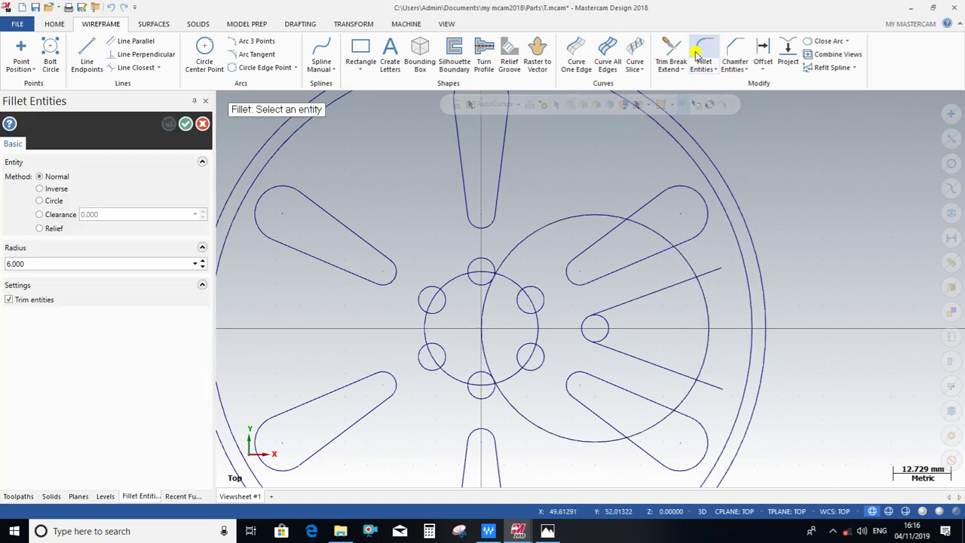
# Fillet both slanted lines to the 50 mm circle with 3 mm radius
pyautogui.click(112, 263)
pyautogui.write('3.000')
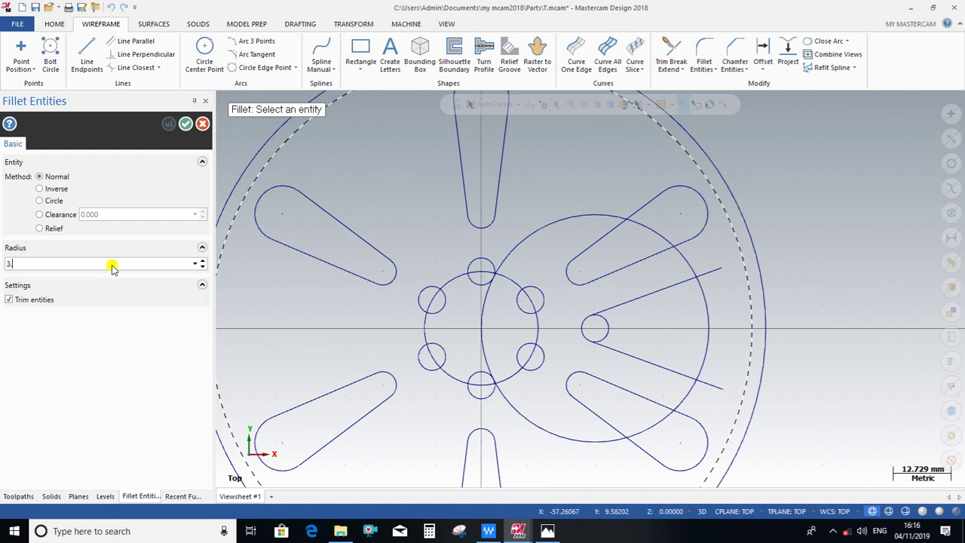
pyautogui.click(660, 305)
pyautogui.click(703, 318)
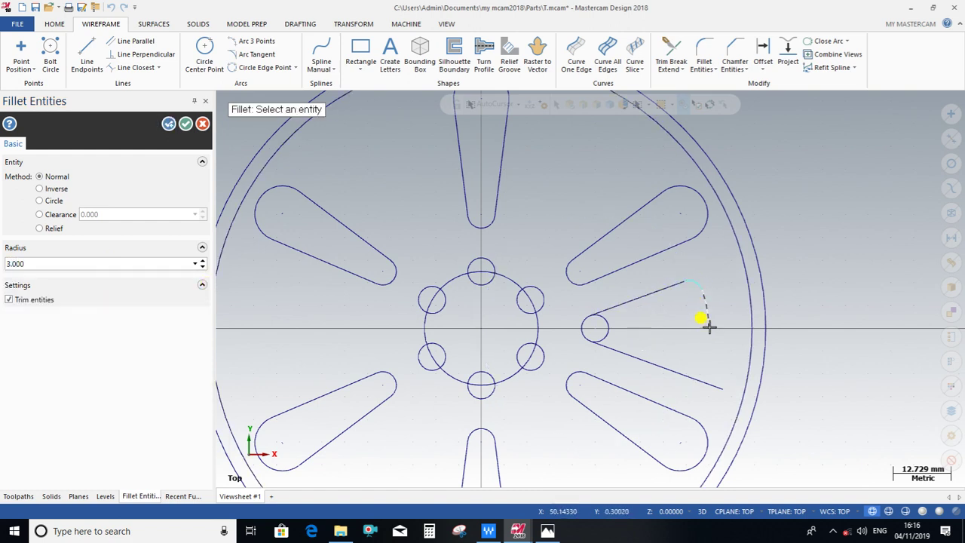
pyautogui.click(695, 369)
pyautogui.click(709, 321)
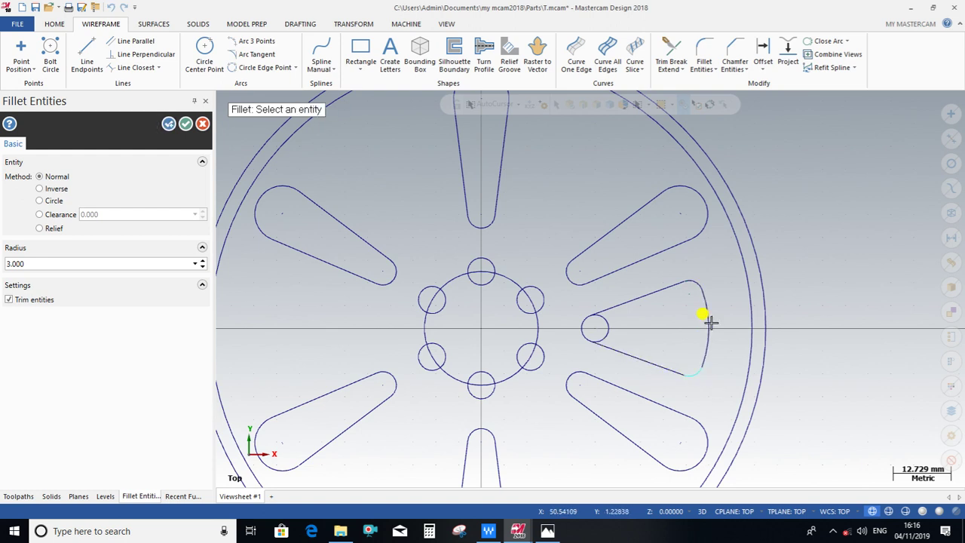
pyautogui.scroll(1, 694, 370)
pyautogui.scroll(1, 693, 372)
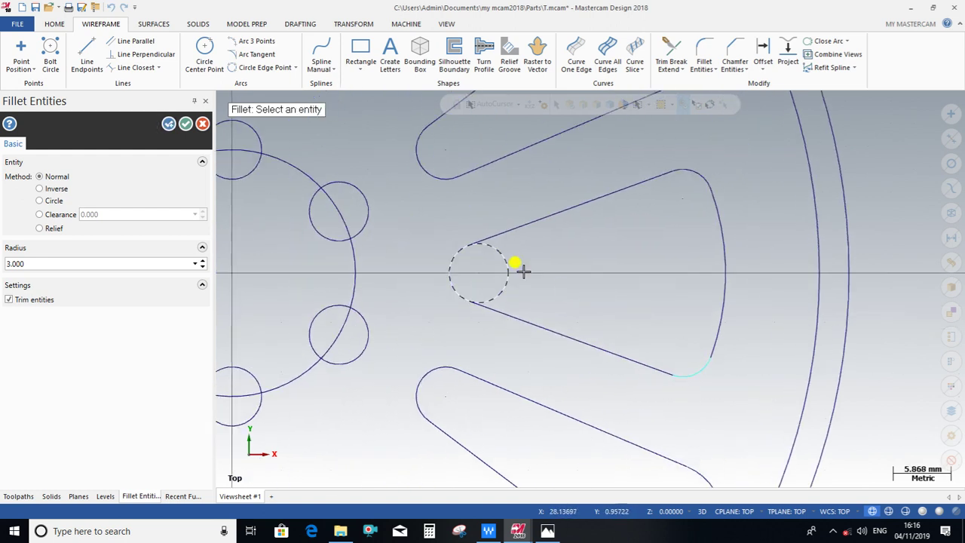
pyautogui.click(193, 122)
pyautogui.scroll(-1, 656, 263)
pyautogui.scroll(-1, 655, 262)
pyautogui.scroll(-1, 652, 261)
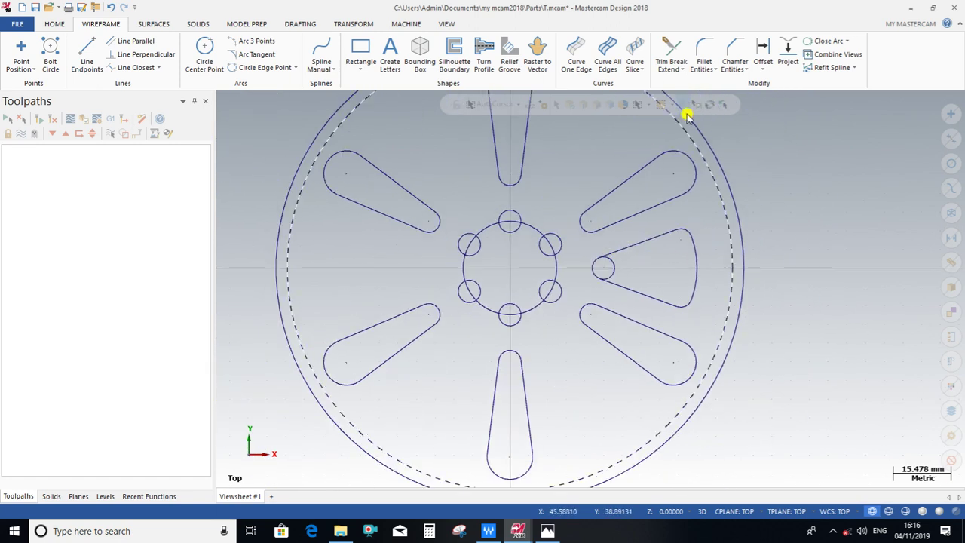
# Trim the leftover arc pieces to close the triangular window outline
pyautogui.click(670, 53)
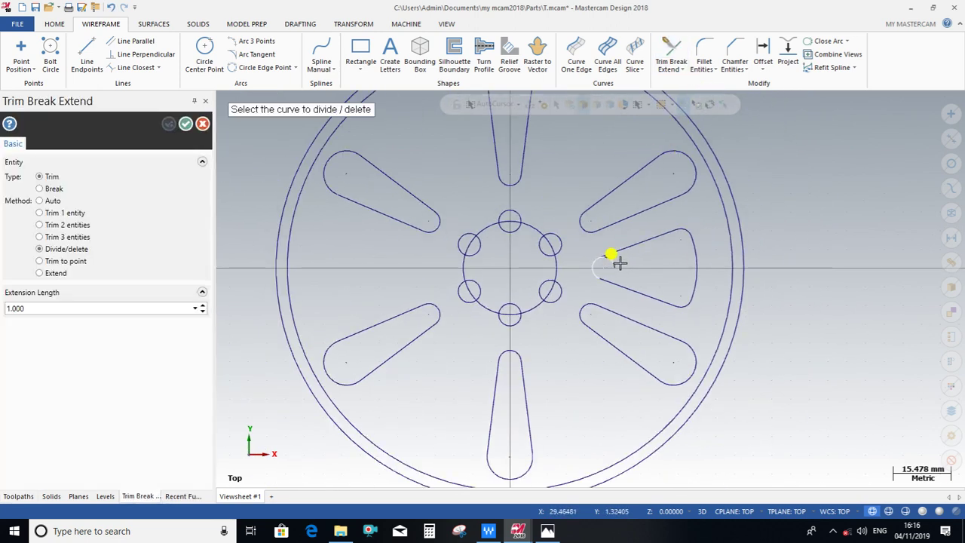
pyautogui.click(186, 123)
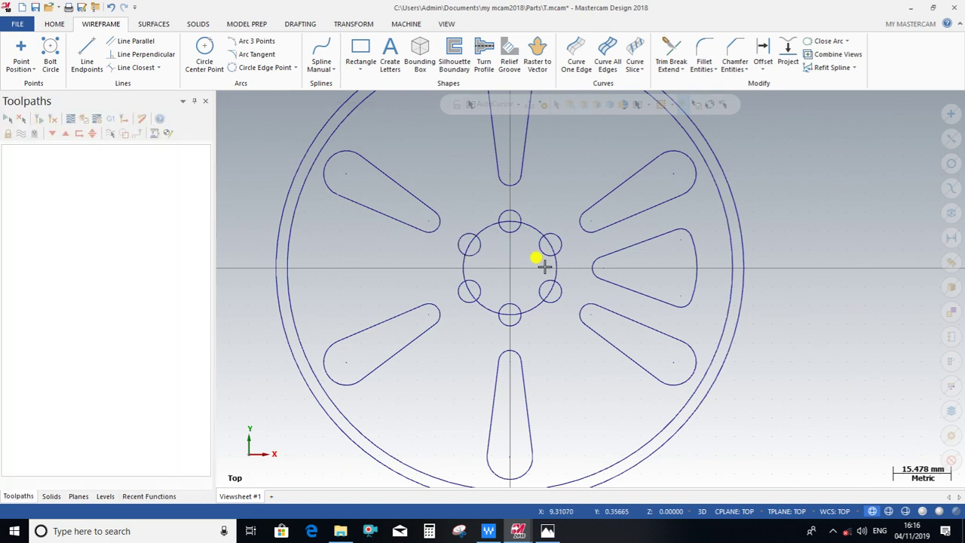
pyautogui.scroll(-2, 540, 273)
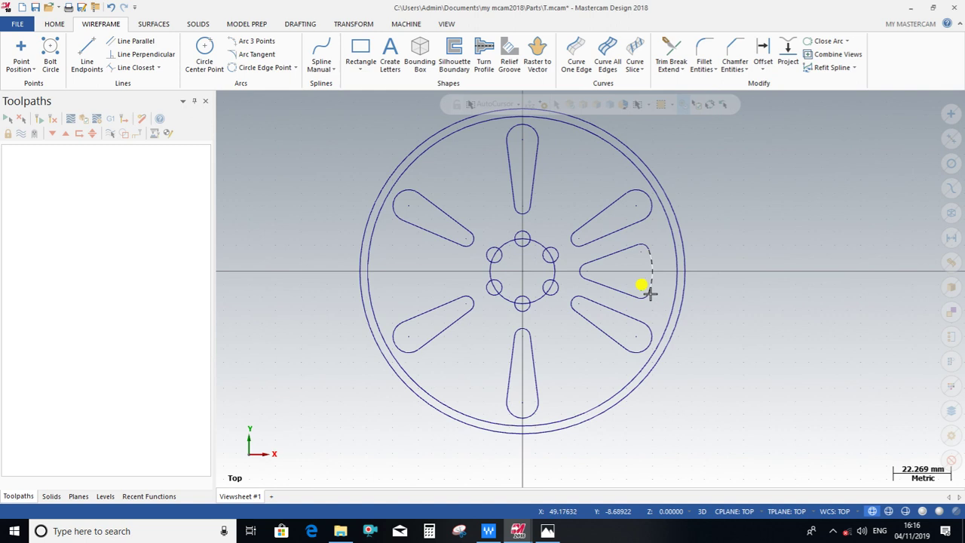
# Rotate-copy the triangular window 5 times at 60° spacing and clear the copies' colouring
pyautogui.click(358, 28)
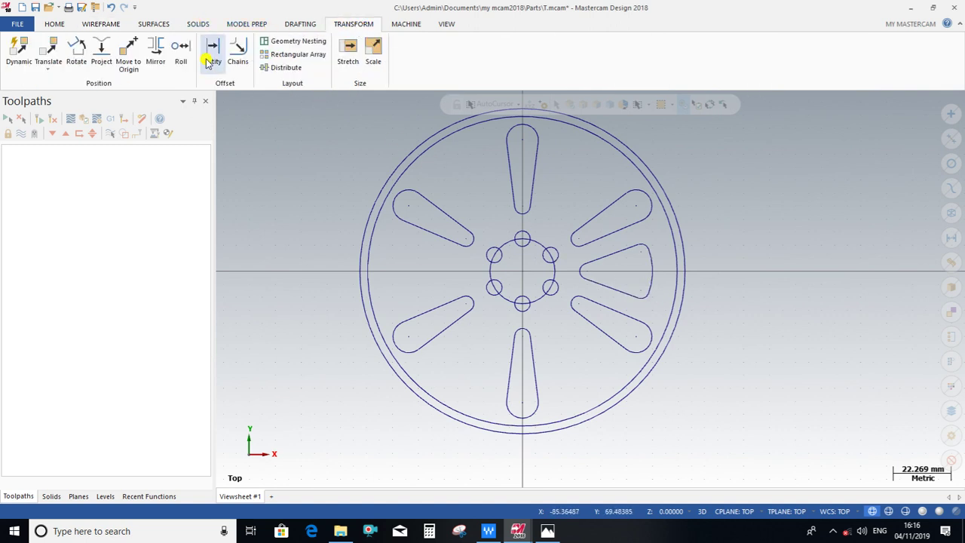
pyautogui.click(76, 46)
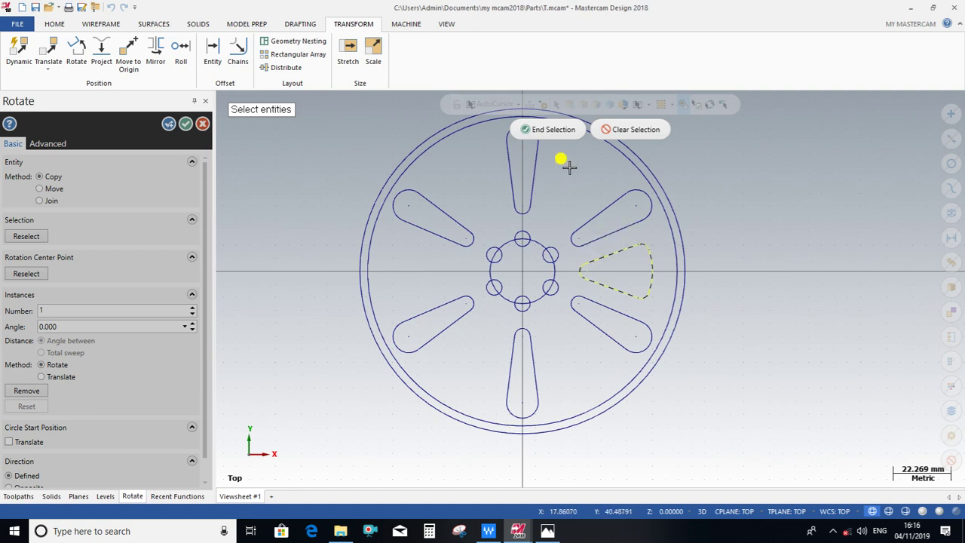
pyautogui.click(552, 130)
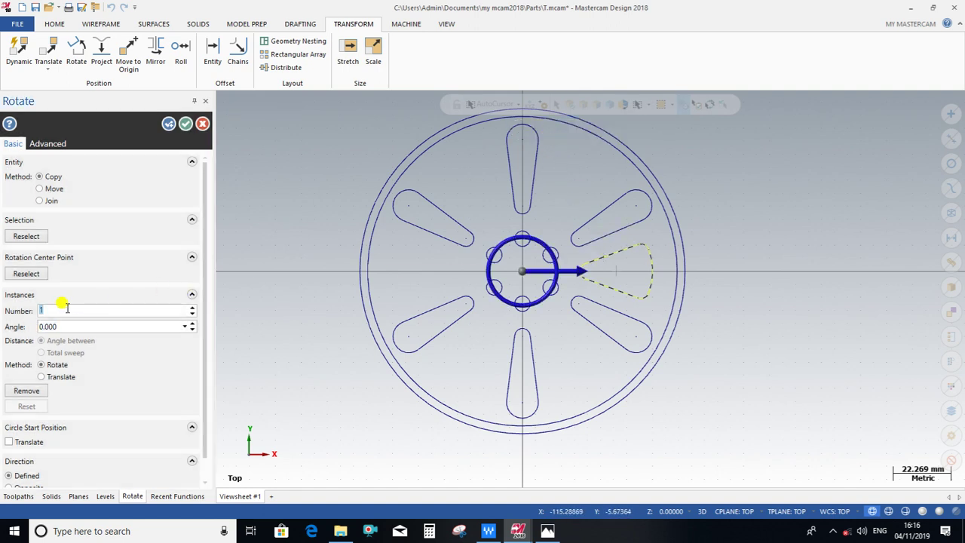
pyautogui.write('5')
pyautogui.press('Tab')
pyautogui.write('360/6')
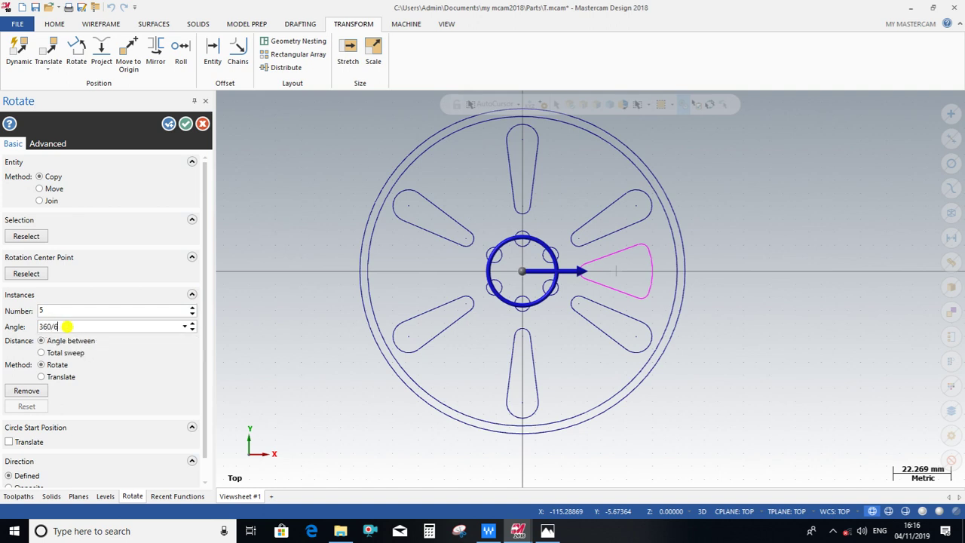
pyautogui.press('Return')
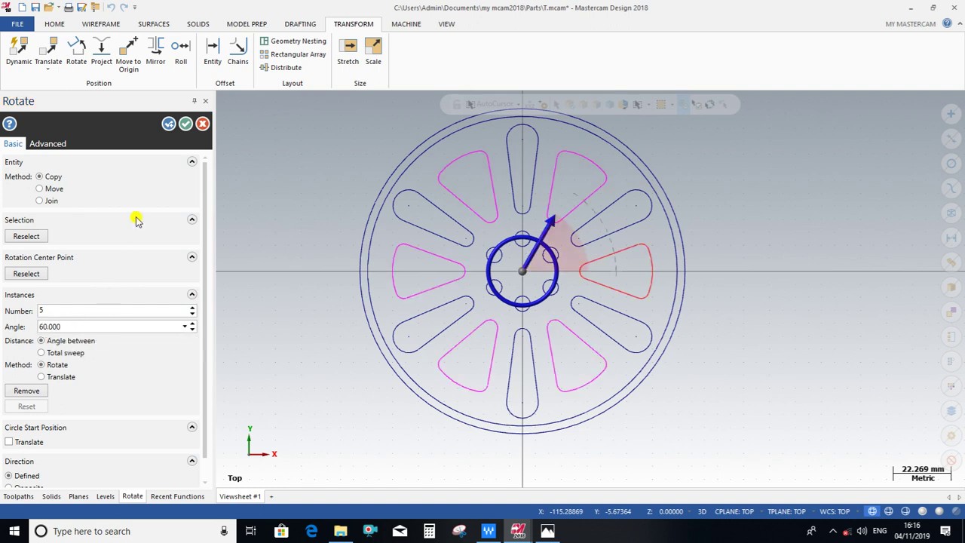
pyautogui.click(185, 124)
pyautogui.rightClick(804, 200)
pyautogui.click(814, 191)
pyautogui.click(522, 263)
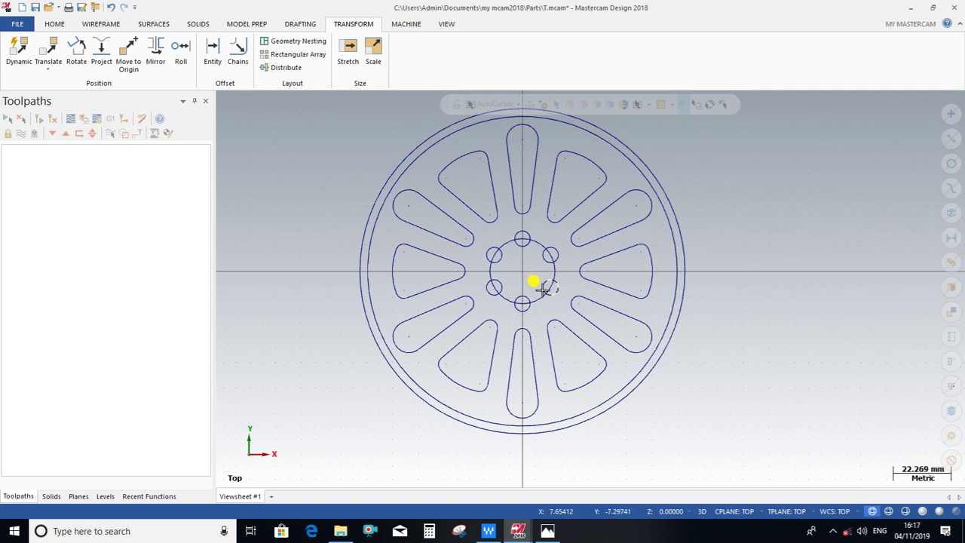
pyautogui.scroll(-1, 615, 359)
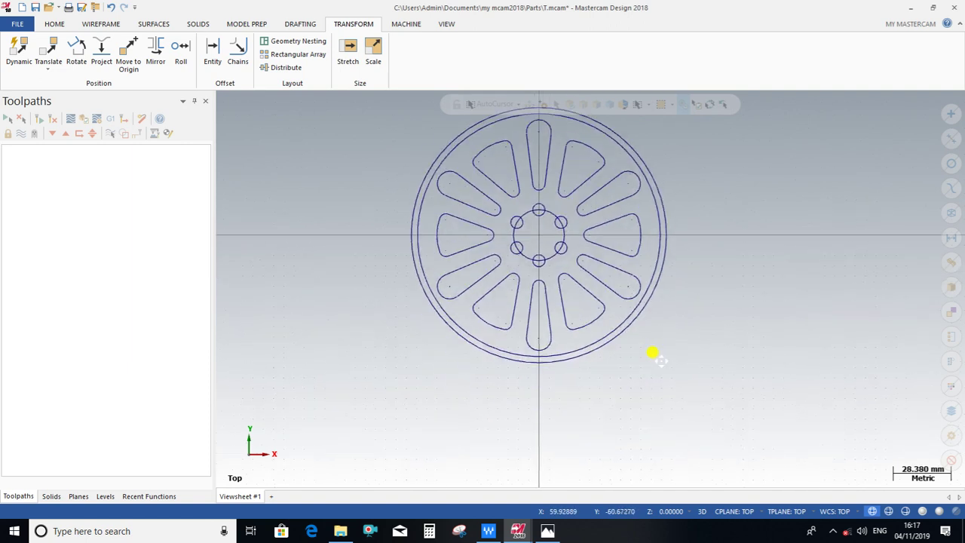
# Tilt the wheel into a 3D view, then cancel a started solid extrusion and switch to Transform
pyautogui.moveTo(640, 376)
pyautogui.mouseDown(button='middle')
pyautogui.moveTo(626, 345)
pyautogui.moveTo(650, 309)
pyautogui.moveTo(538, 297)
pyautogui.moveTo(551, 324)
pyautogui.mouseUp(button='middle')
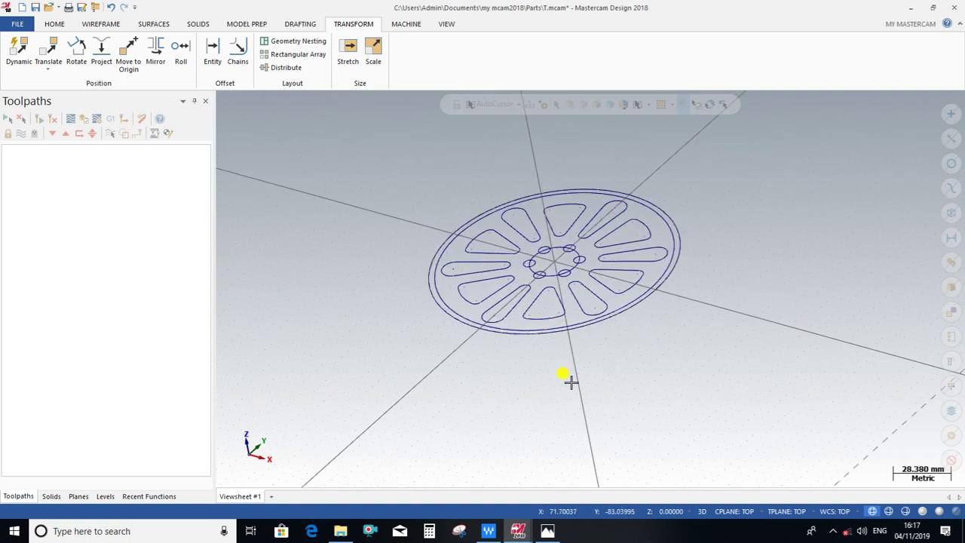
pyautogui.moveTo(545, 388); pyautogui.dragTo(551, 392, button='middle')
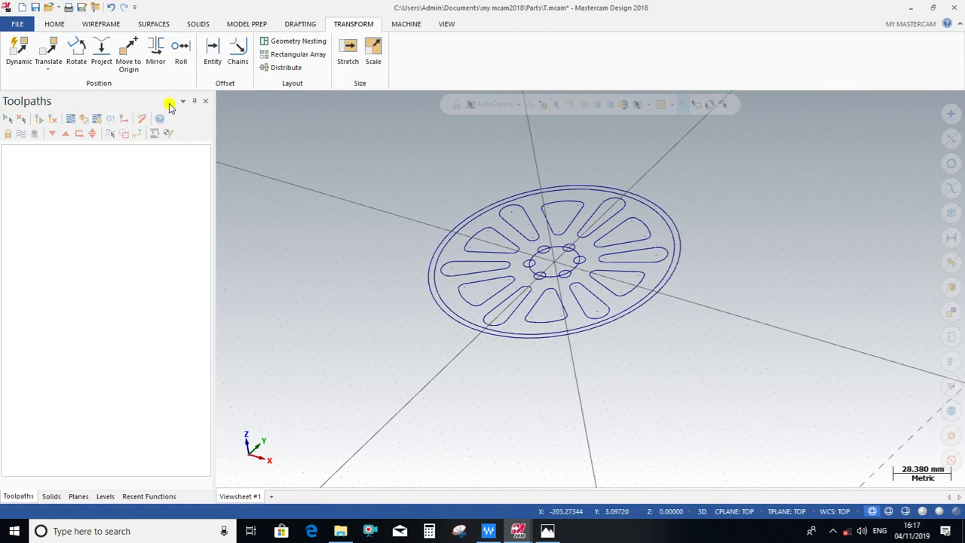
pyautogui.click(205, 25)
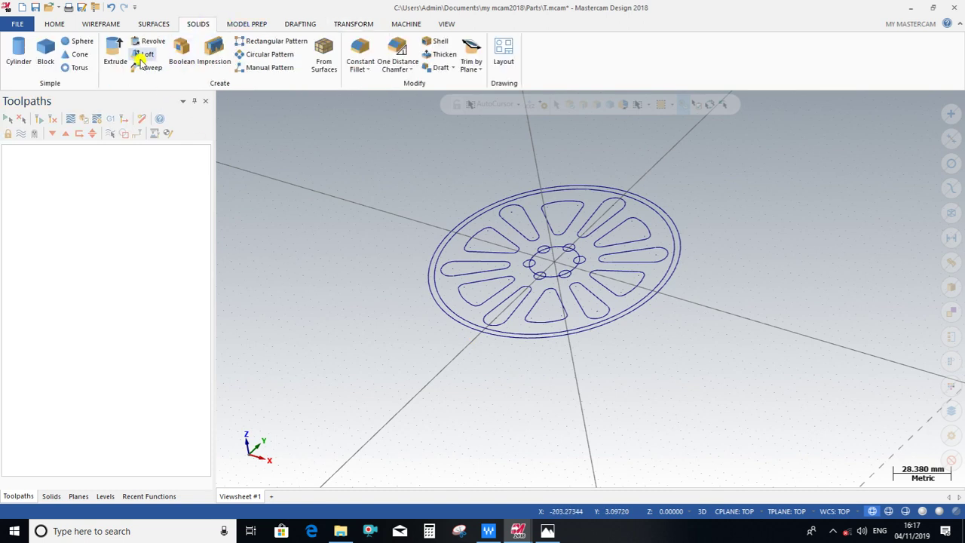
pyautogui.click(114, 54)
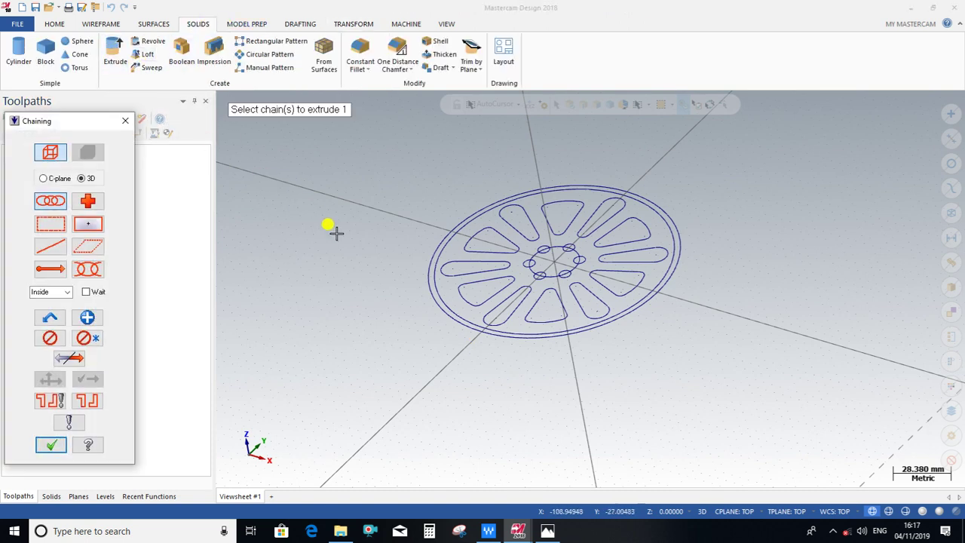
pyautogui.press('Escape')
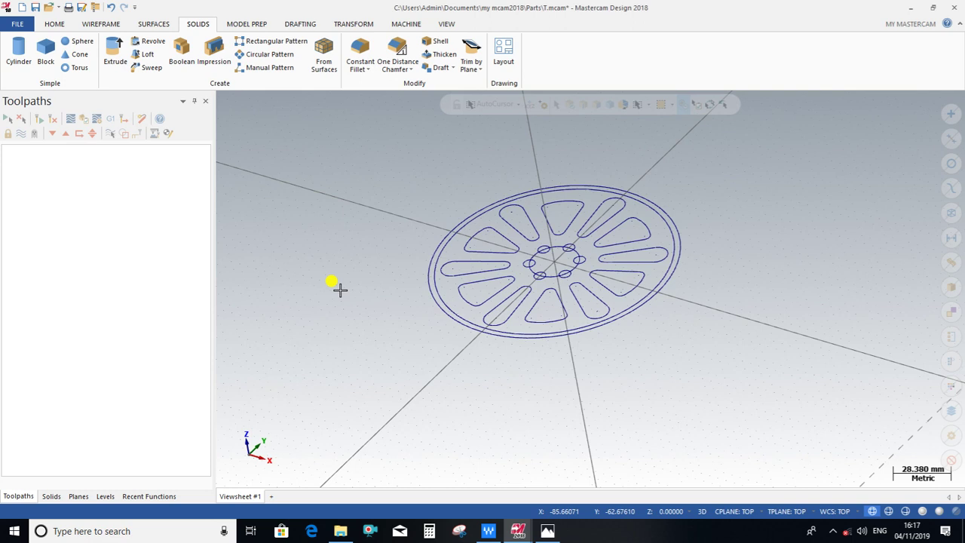
pyautogui.click(354, 25)
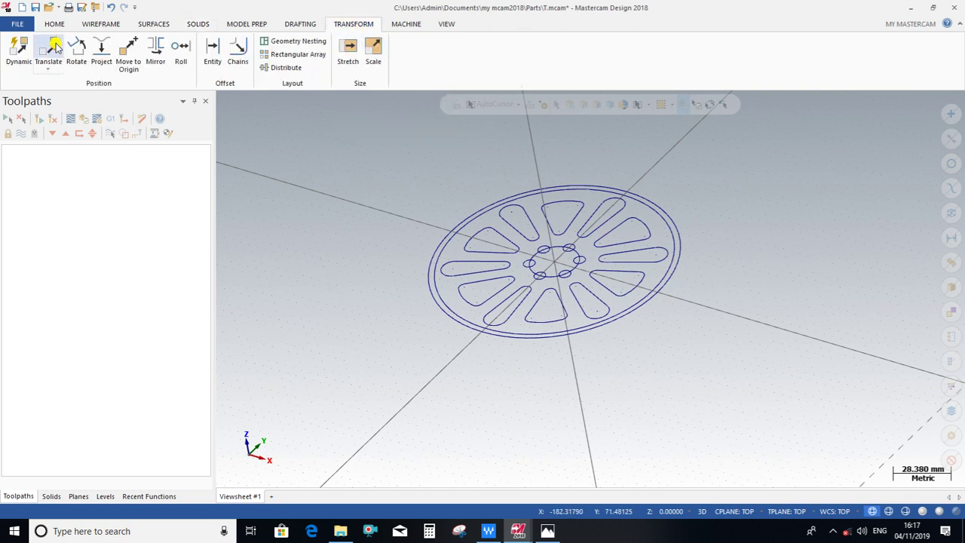
# Move the two outer rim circles 38 mm down in Z with Translate set to Move, not copy
pyautogui.click(55, 47)
pyautogui.click(443, 302)
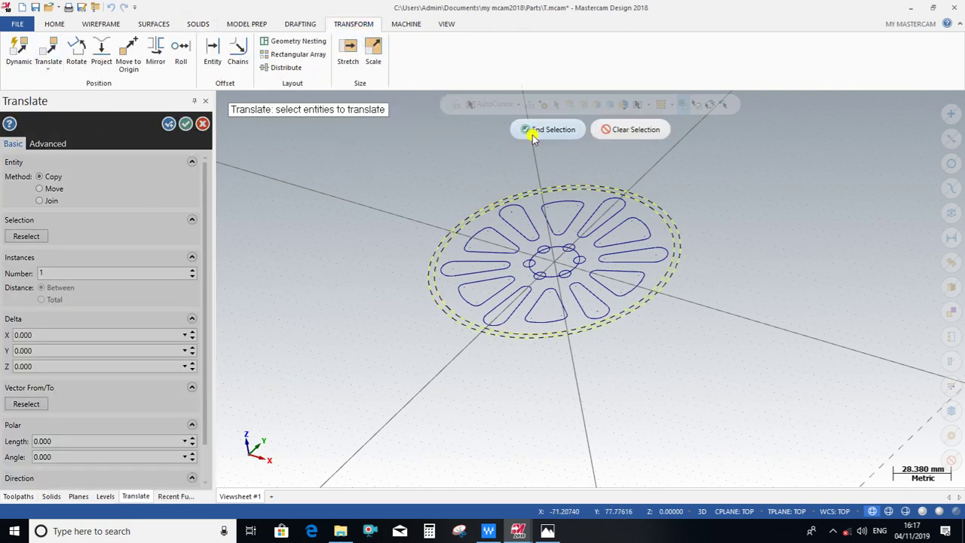
pyautogui.click(520, 133)
pyautogui.click(39, 365)
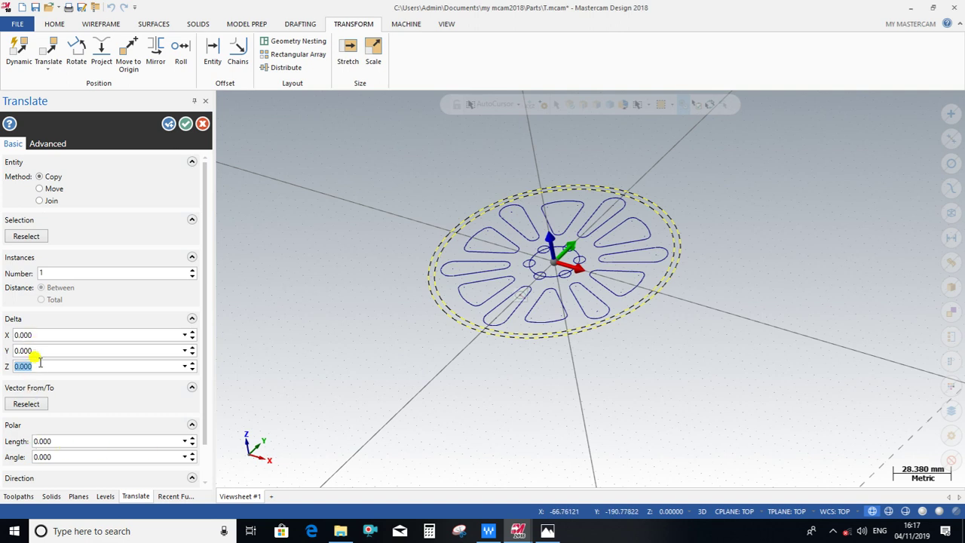
pyautogui.write('38')
pyautogui.press('Return')
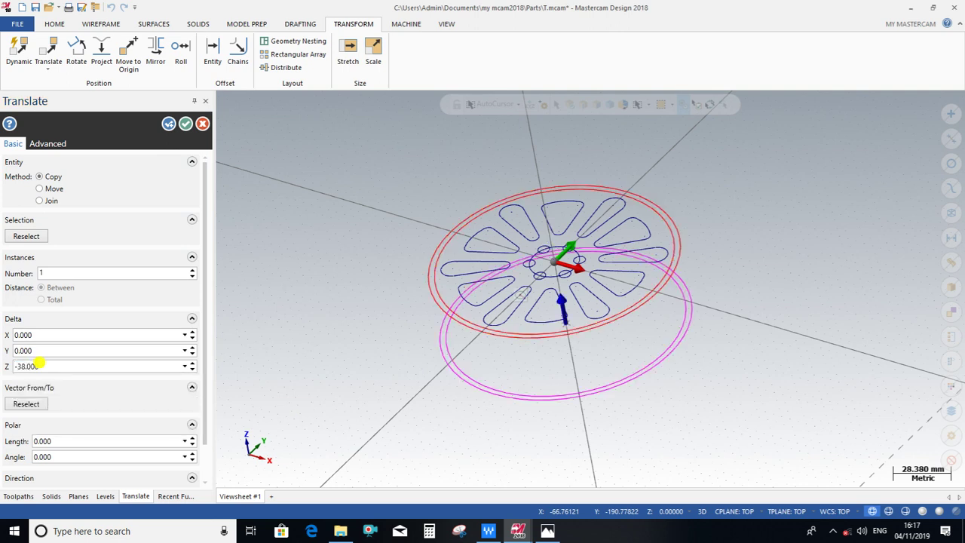
pyautogui.click(40, 189)
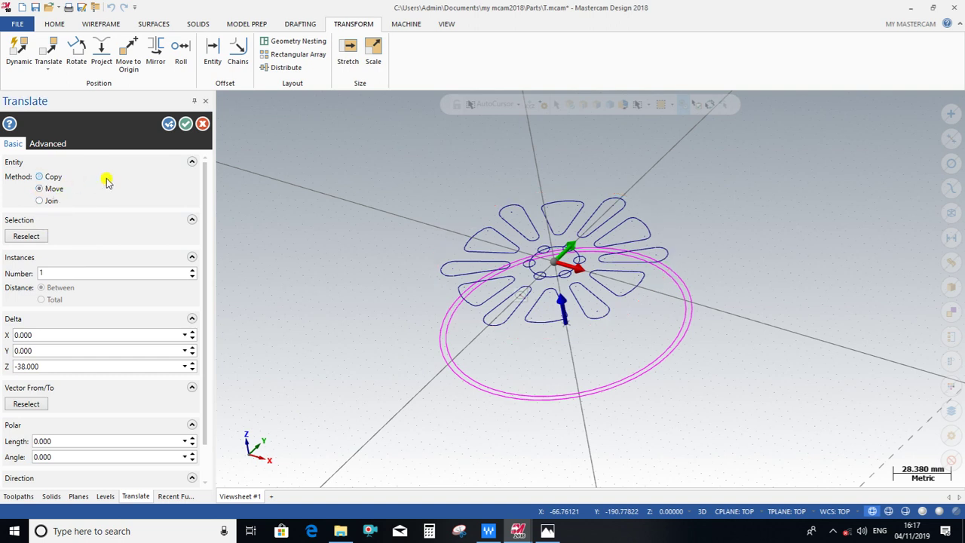
pyautogui.click(185, 122)
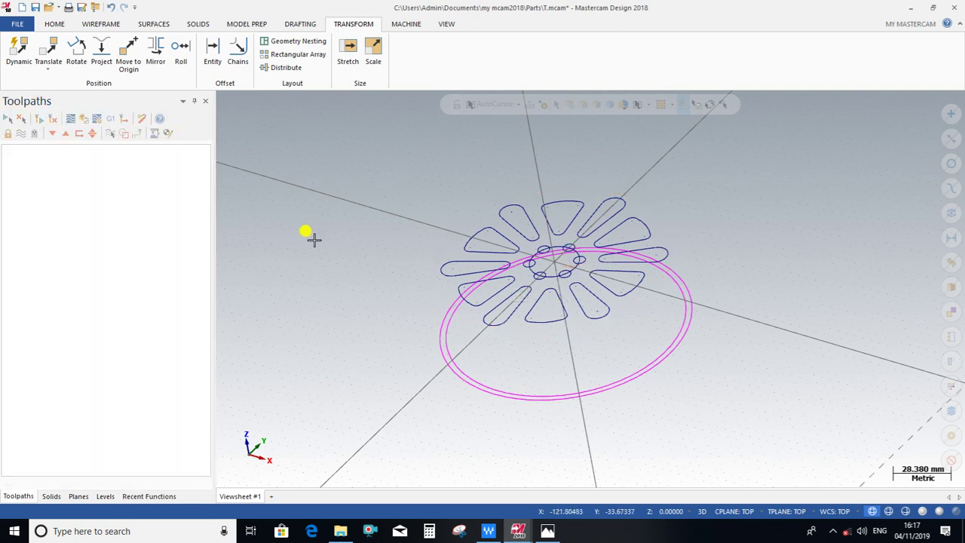
pyautogui.rightClick(294, 231)
pyautogui.click(334, 217)
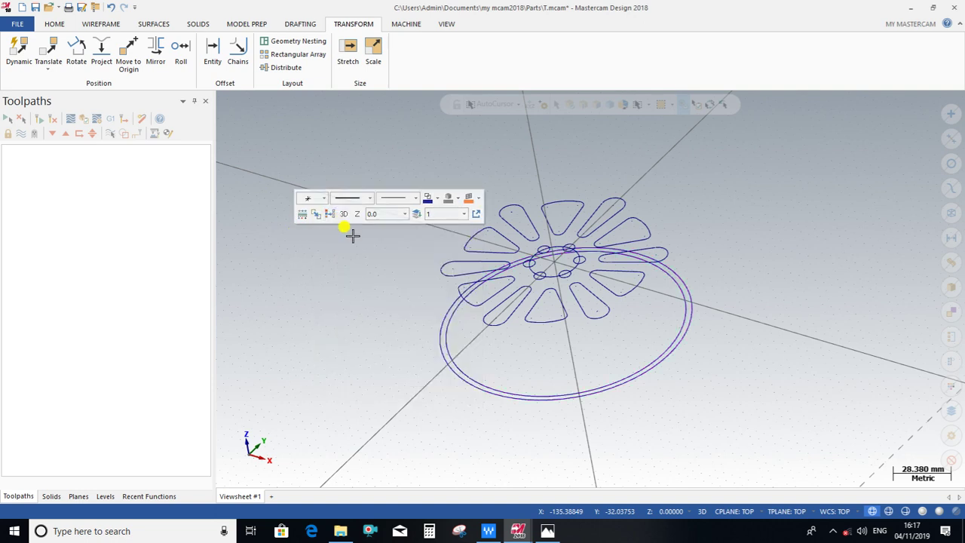
pyautogui.moveTo(353, 303)
pyautogui.mouseDown(button='middle')
pyautogui.moveTo(370, 306)
pyautogui.moveTo(360, 304)
pyautogui.mouseUp(button='middle')
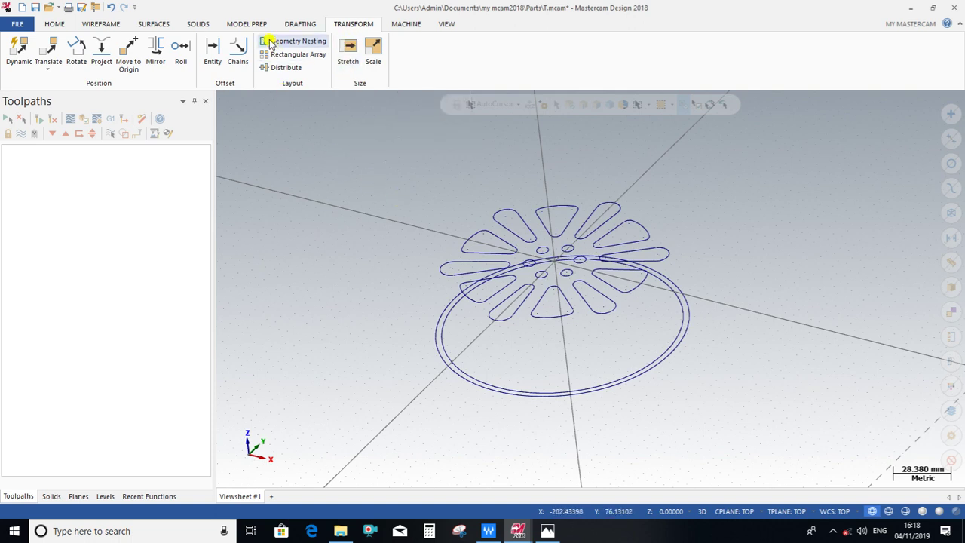
pyautogui.click(198, 23)
# Extrude the lowered rim circles 38 mm into a solid cylinder
pyautogui.click(115, 60)
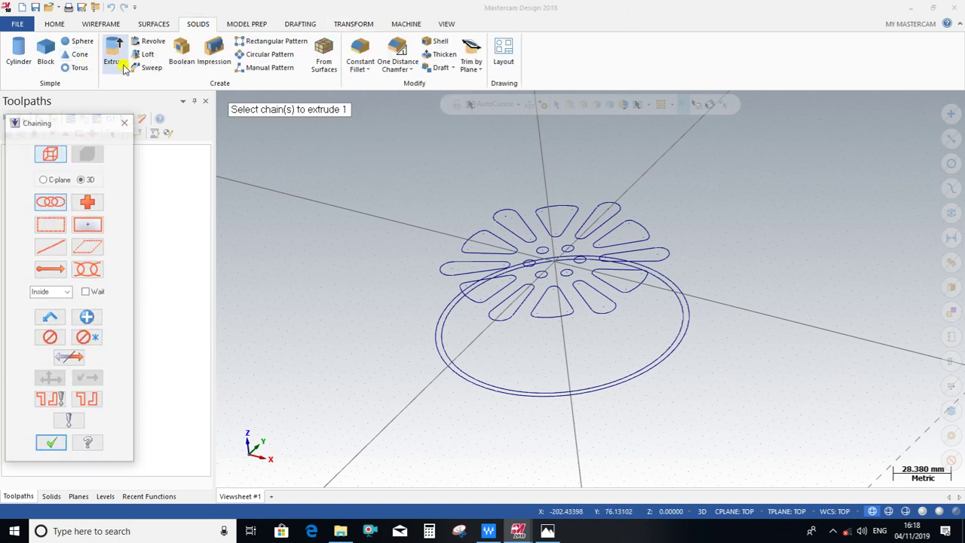
pyautogui.click(441, 375)
pyautogui.click(50, 445)
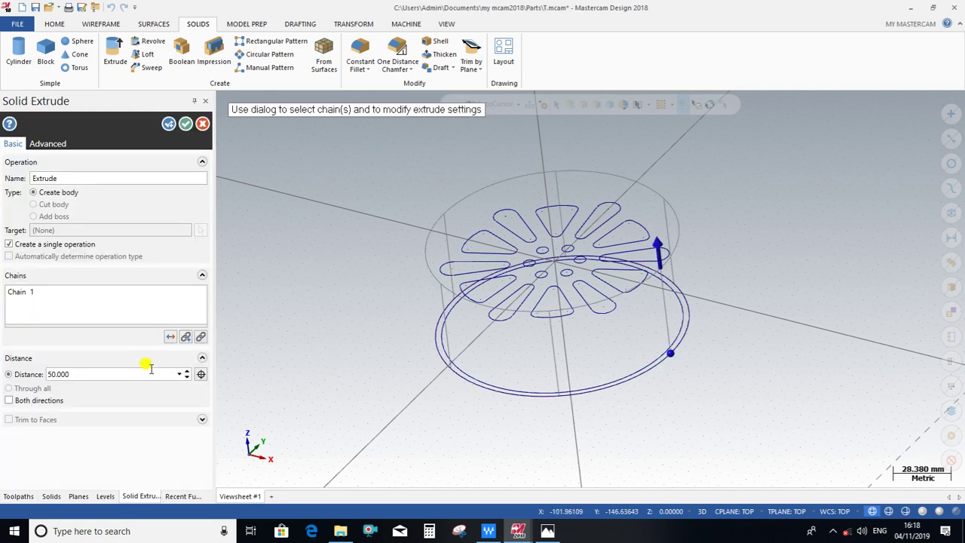
pyautogui.doubleClick(96, 371)
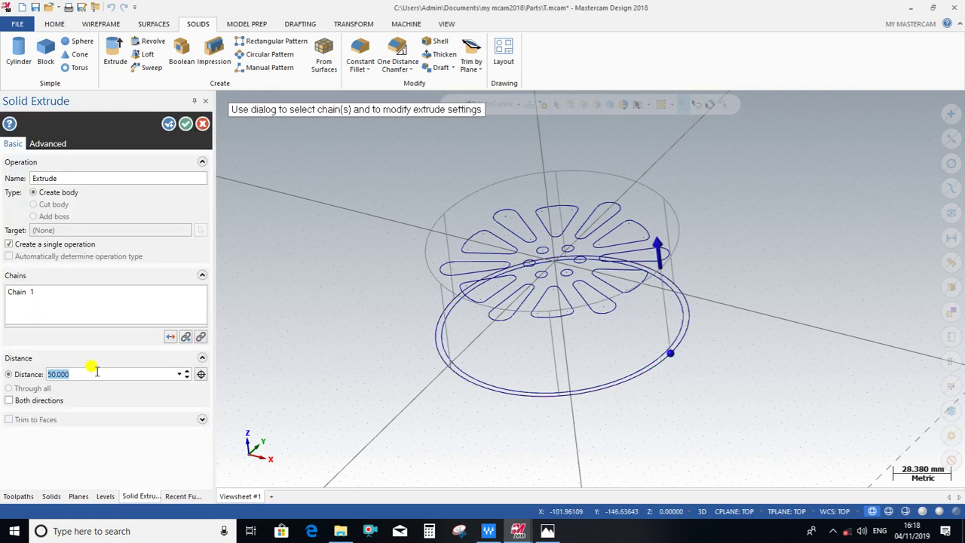
pyautogui.write('38')
pyautogui.press('Return')
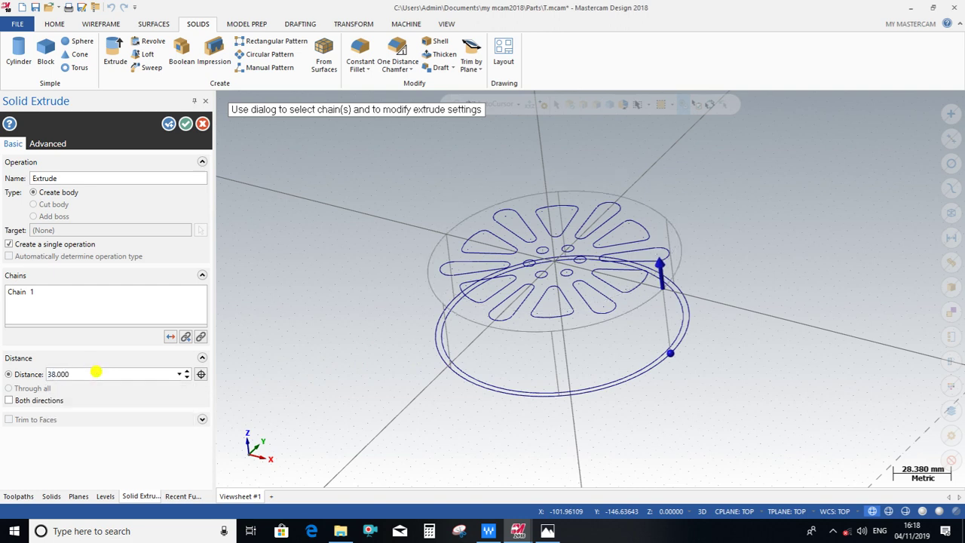
pyautogui.click(177, 126)
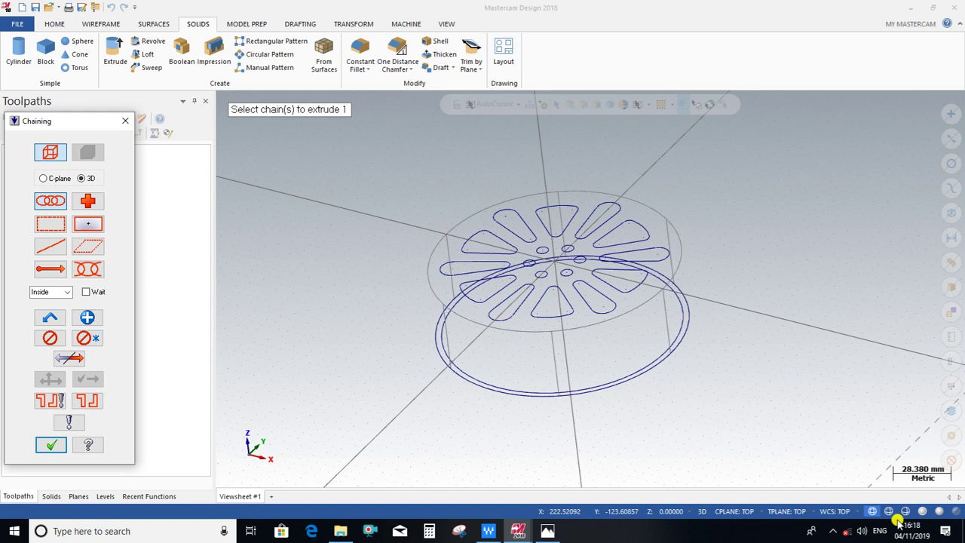
# Shade the cylinder and orbit to check its underside and top face
pyautogui.click(924, 514)
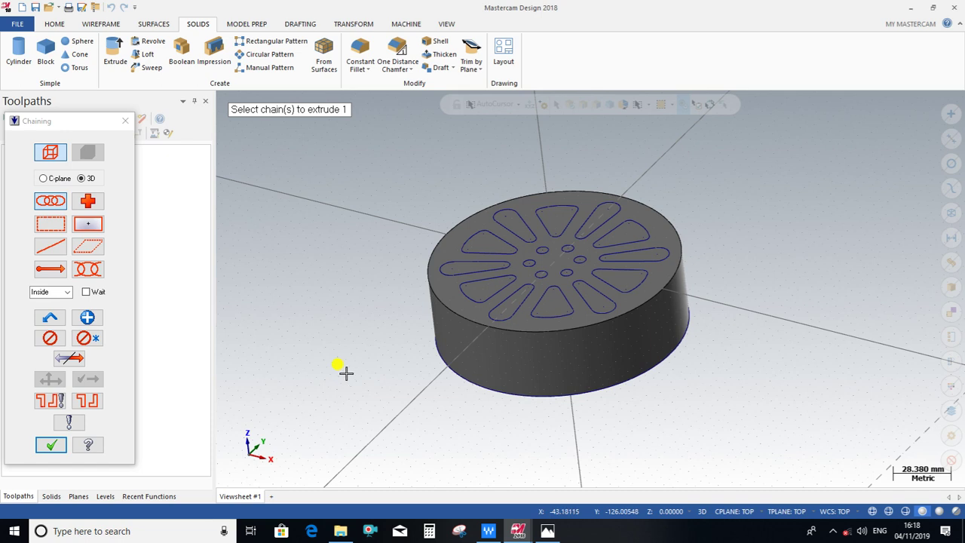
pyautogui.moveTo(387, 259)
pyautogui.mouseDown(button='middle')
pyautogui.moveTo(394, 276)
pyautogui.moveTo(388, 217)
pyautogui.mouseUp(button='middle')
pyautogui.scroll(2, 477, 321)
pyautogui.scroll(3, 446, 304)
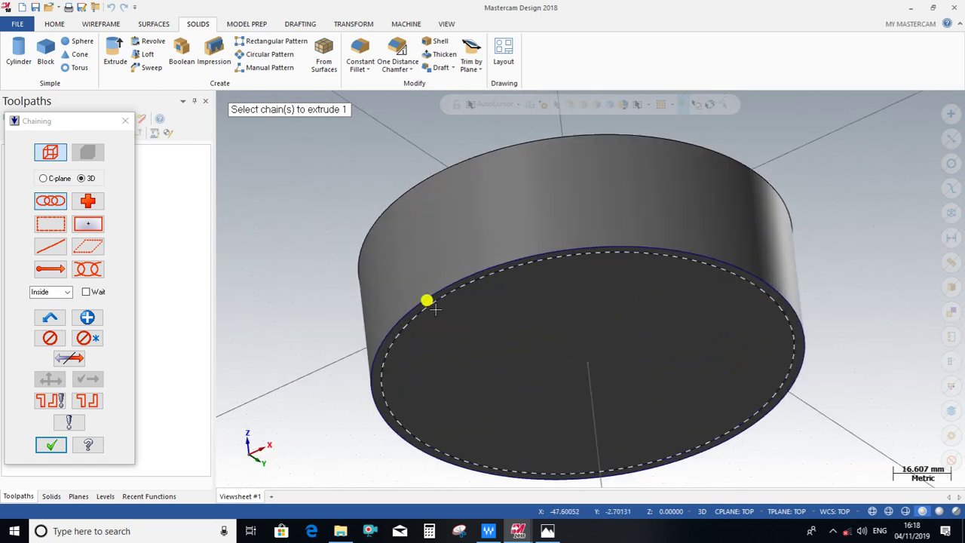
pyautogui.scroll(-2, 493, 334)
pyautogui.moveTo(493, 334); pyautogui.dragTo(493, 405, button='middle')
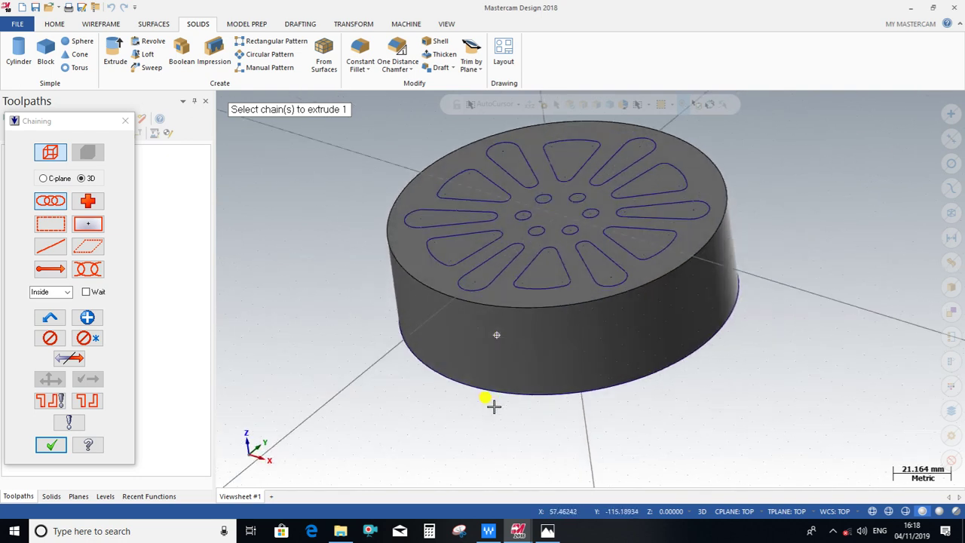
# Copy the inner bottom circle 38 mm up in Z to the cylinder's top
pyautogui.scroll(-1, 428, 281)
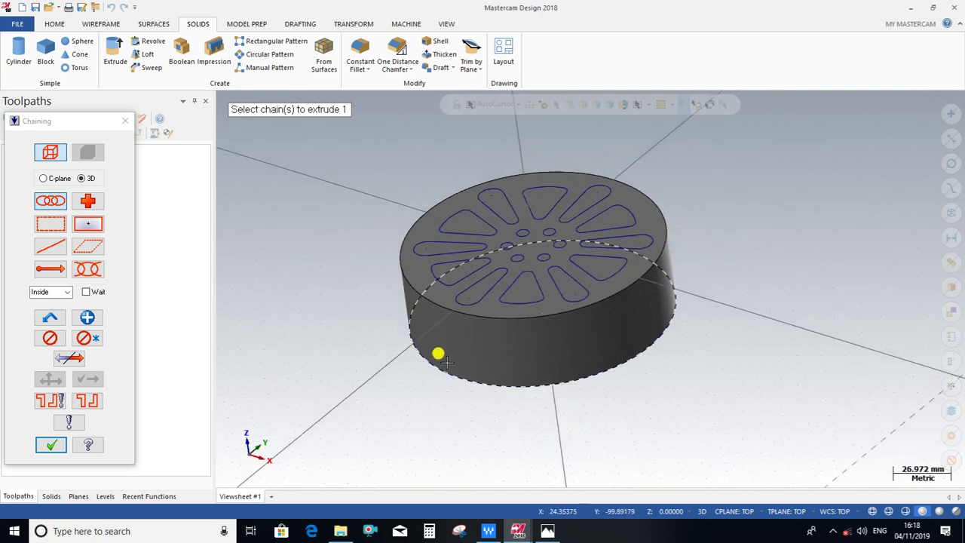
pyautogui.moveTo(441, 351); pyautogui.dragTo(452, 276, button='middle')
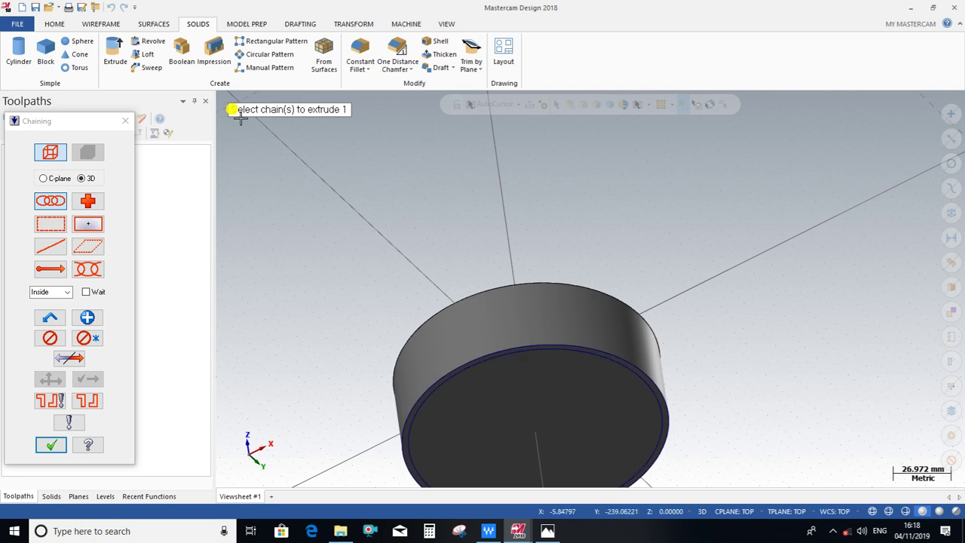
pyautogui.click(125, 121)
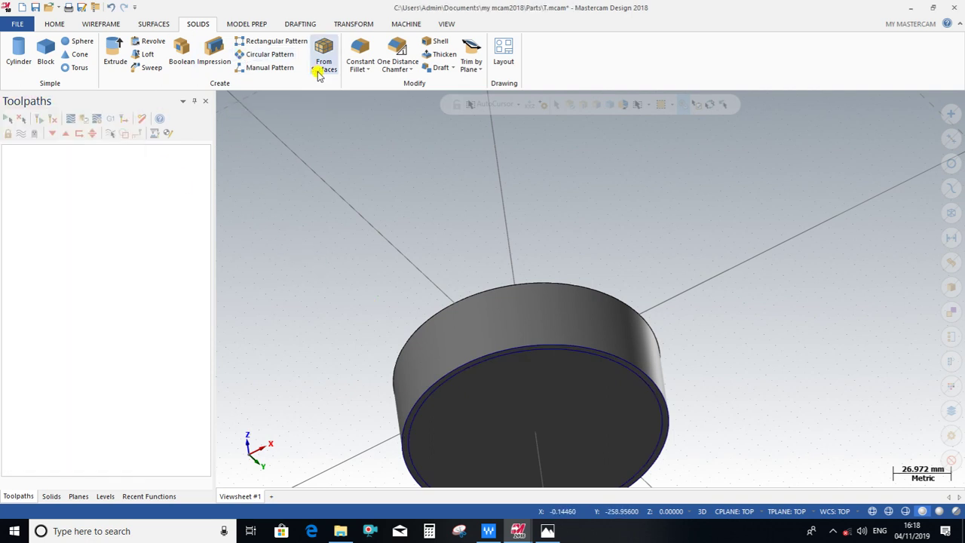
pyautogui.click(351, 24)
pyautogui.click(49, 52)
pyautogui.click(455, 368)
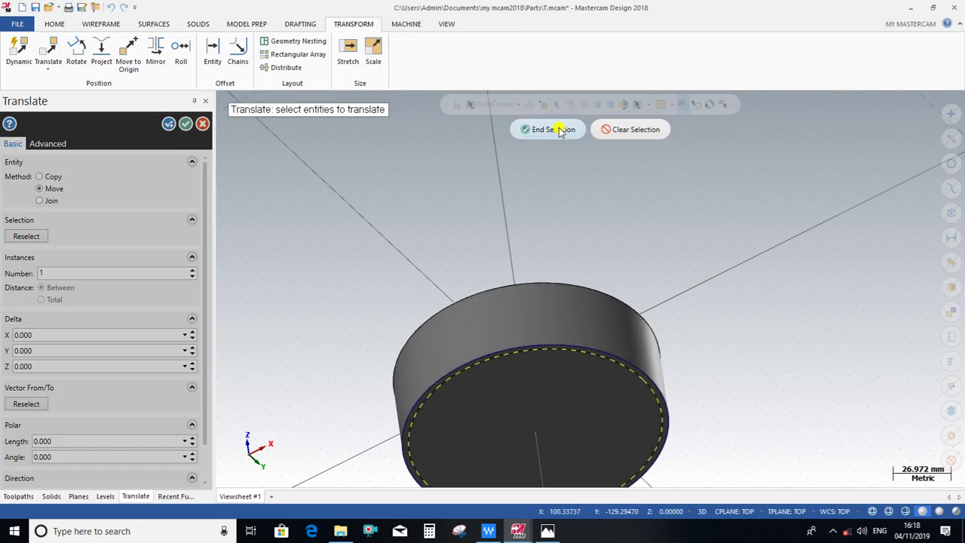
pyautogui.click(562, 129)
pyautogui.click(49, 176)
pyautogui.write('3')
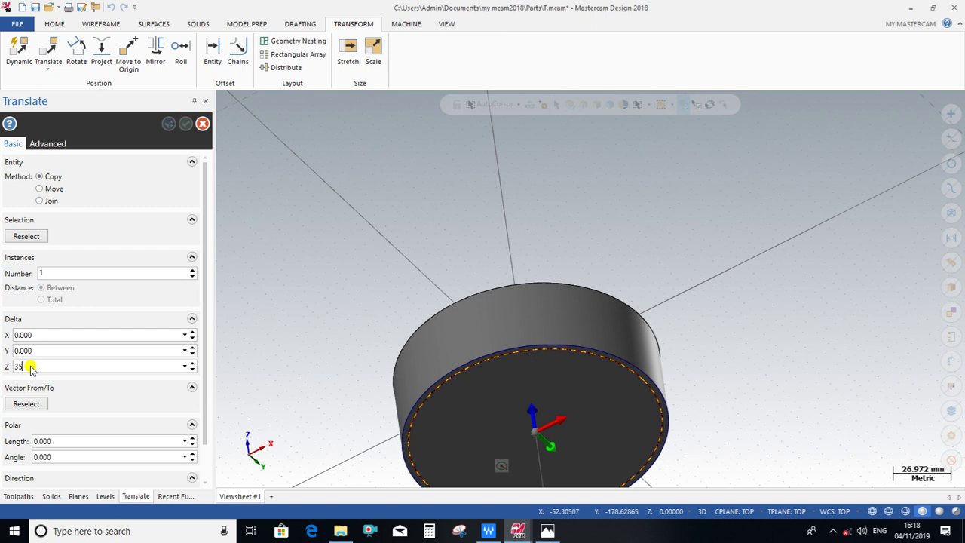
pyautogui.press('BackSpace')
pyautogui.write('8')
pyautogui.press('Return')
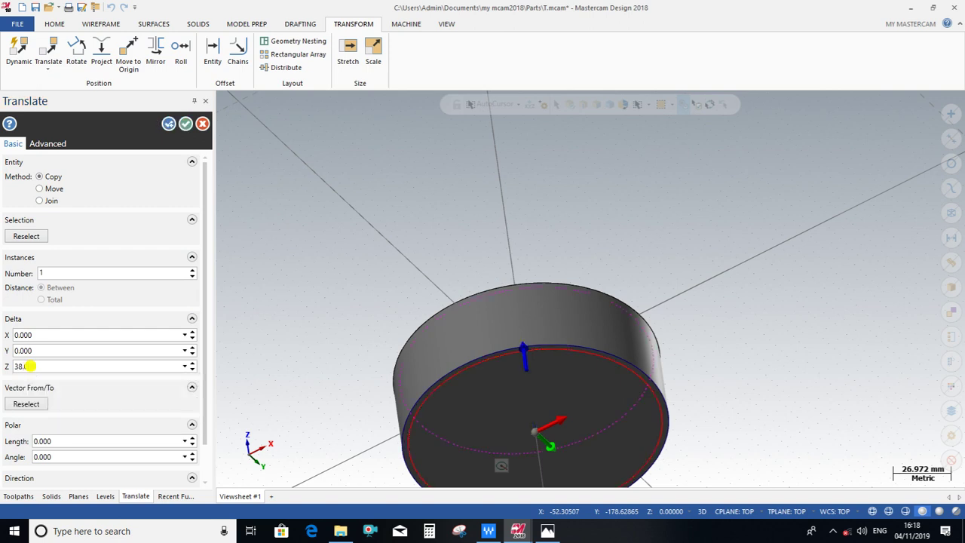
pyautogui.click(184, 124)
# Tilt the view toward the wheel base and select its inner circle
pyautogui.rightClick(297, 155)
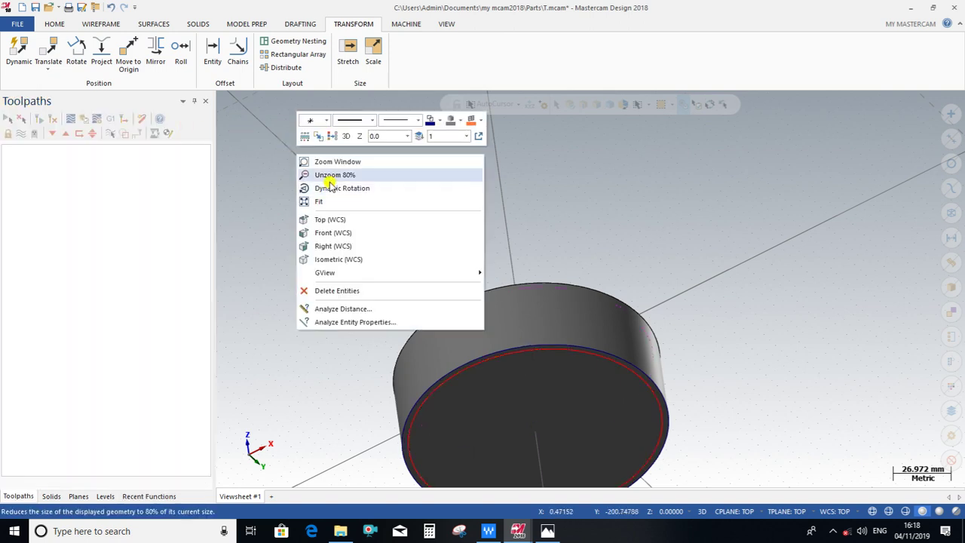
pyautogui.click(337, 158)
pyautogui.moveTo(337, 158)
pyautogui.mouseDown()
pyautogui.moveTo(333, 192)
pyautogui.moveTo(399, 287)
pyautogui.mouseUp()
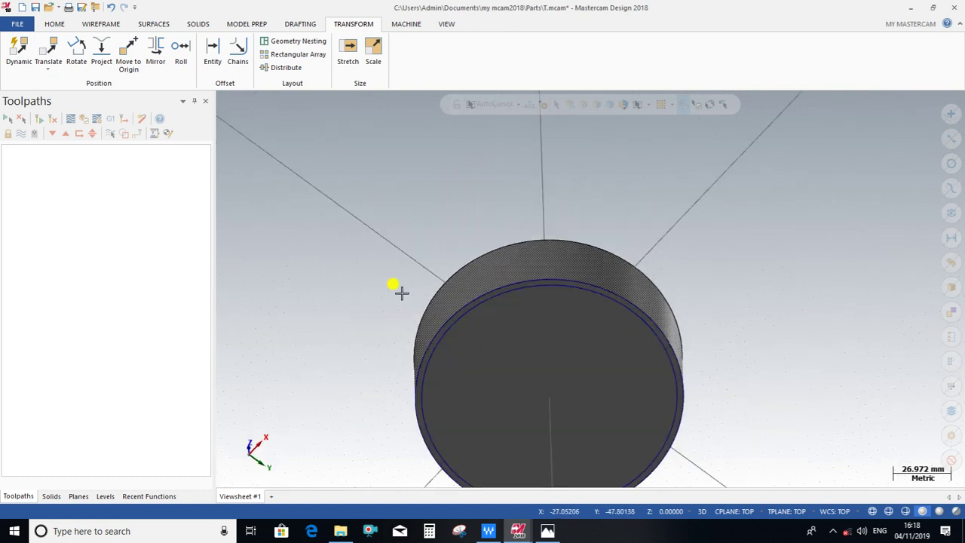
pyautogui.click(197, 23)
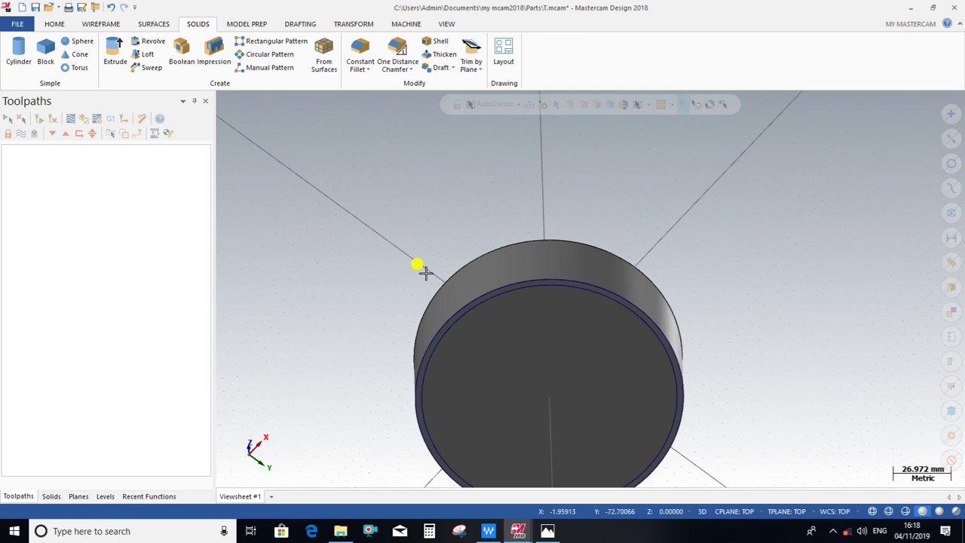
pyautogui.click(445, 326)
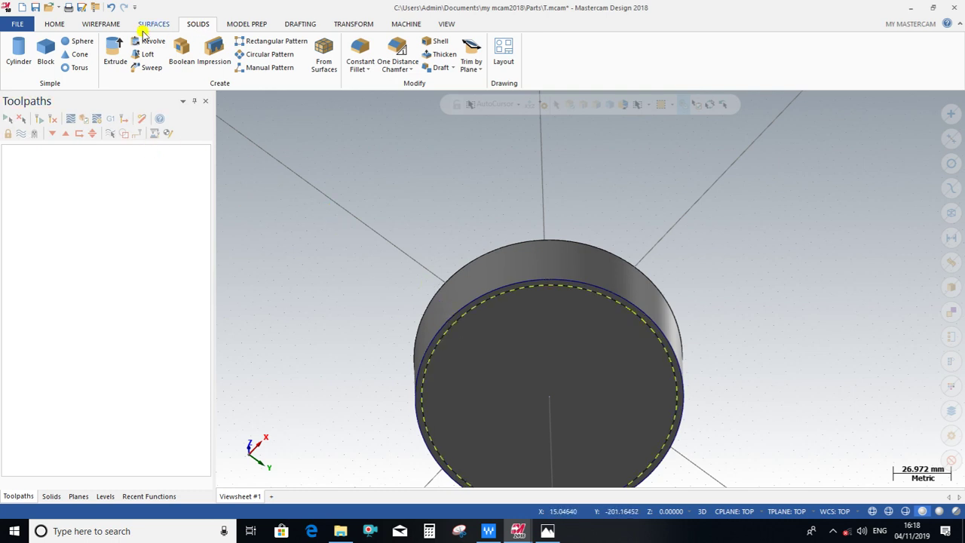
# Cut-extrude the inner base circle 31 mm into the cylinder to hollow it
pyautogui.click(116, 51)
pyautogui.click(452, 314)
pyautogui.click(51, 444)
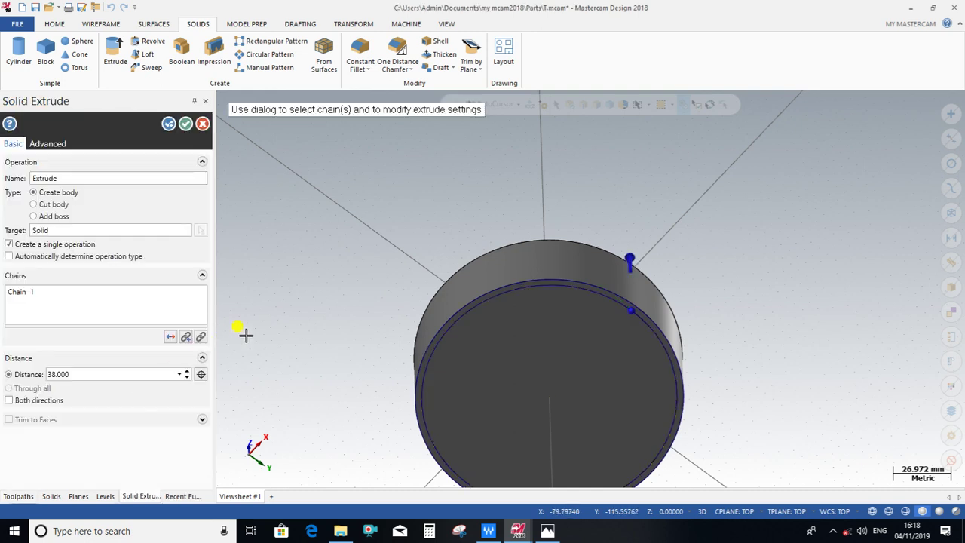
pyautogui.click(50, 204)
pyautogui.doubleClick(133, 370)
pyautogui.write('31')
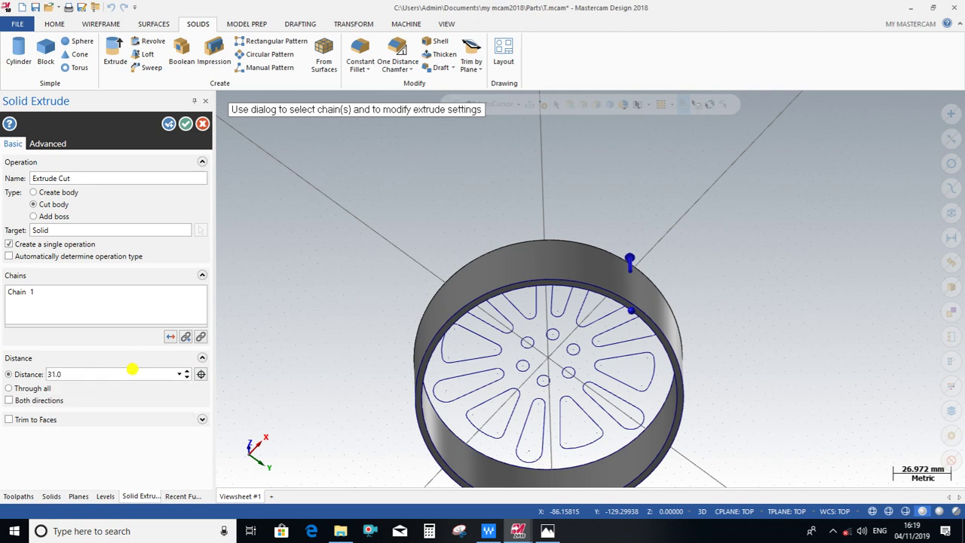
pyautogui.click(185, 123)
pyautogui.moveTo(410, 213); pyautogui.dragTo(383, 319, button='middle')
pyautogui.click(437, 284)
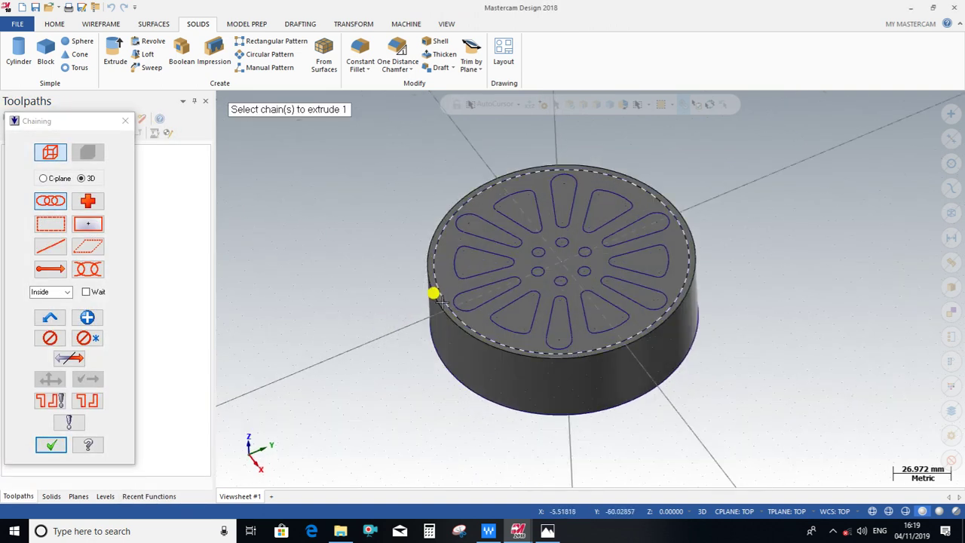
# Cut a 1 mm deep downward recess into the face inside the outer circle
pyautogui.click(50, 445)
pyautogui.click(114, 303)
pyautogui.click(169, 337)
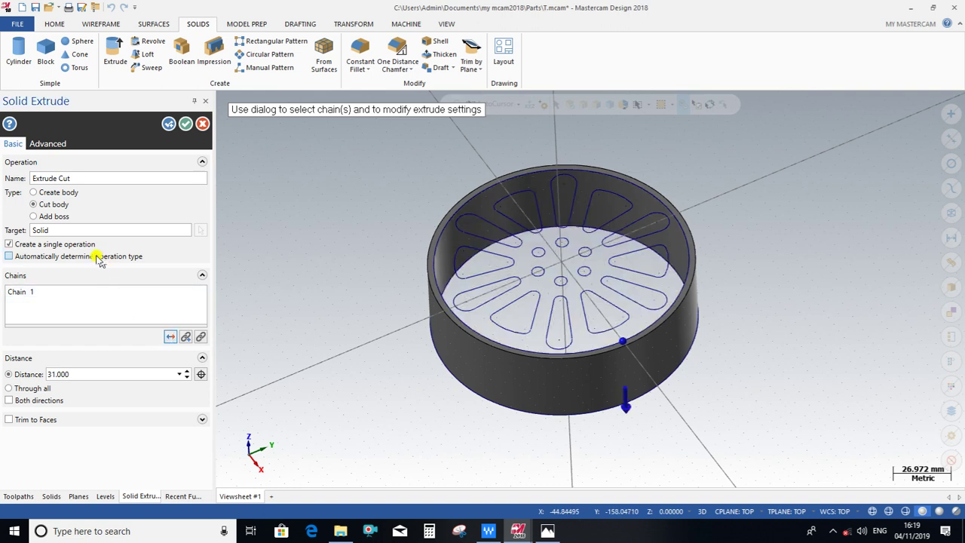
pyautogui.doubleClick(87, 374)
pyautogui.write('1')
pyautogui.press('Return')
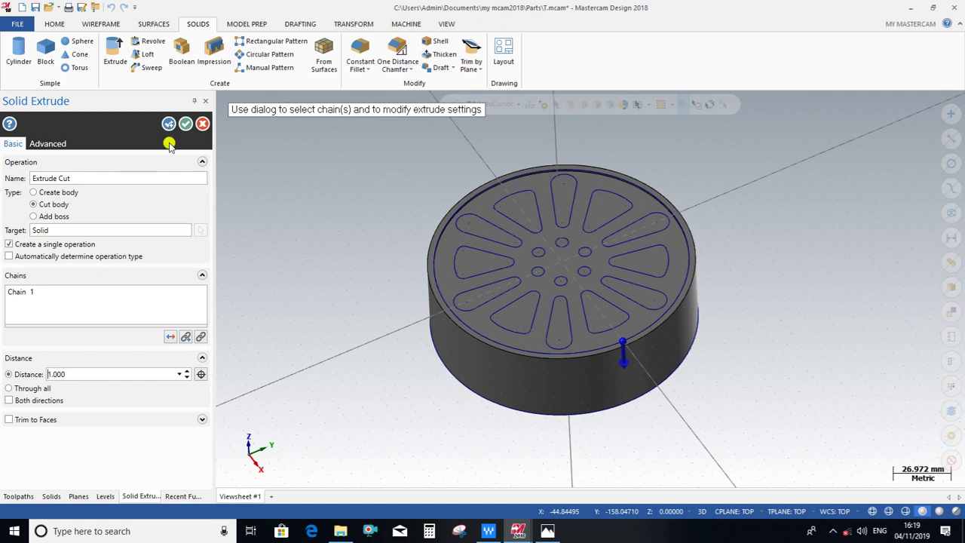
pyautogui.click(169, 123)
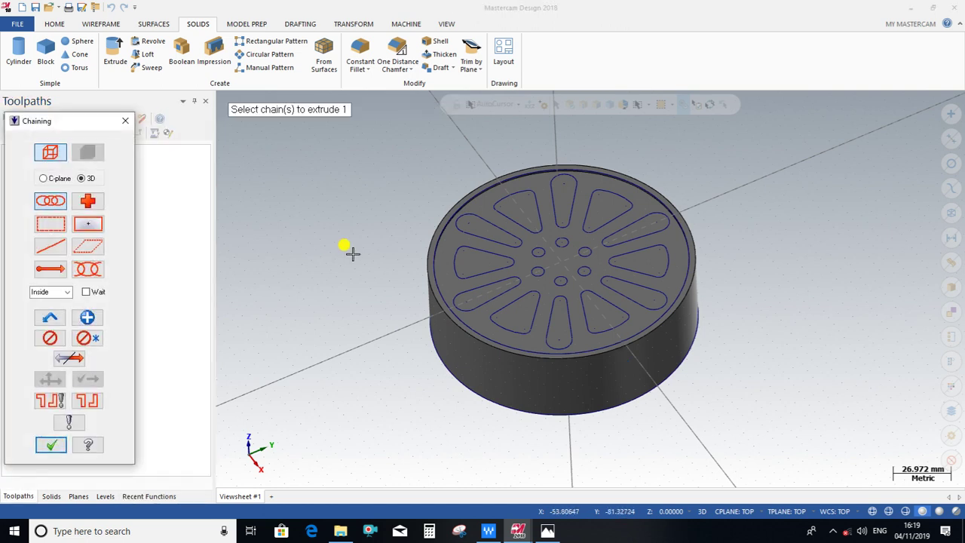
# Chain the six triangular spoke window outlines for an extrude cut
pyautogui.click(486, 250)
pyautogui.click(531, 207)
pyautogui.click(611, 212)
pyautogui.click(637, 258)
pyautogui.click(614, 295)
pyautogui.click(529, 299)
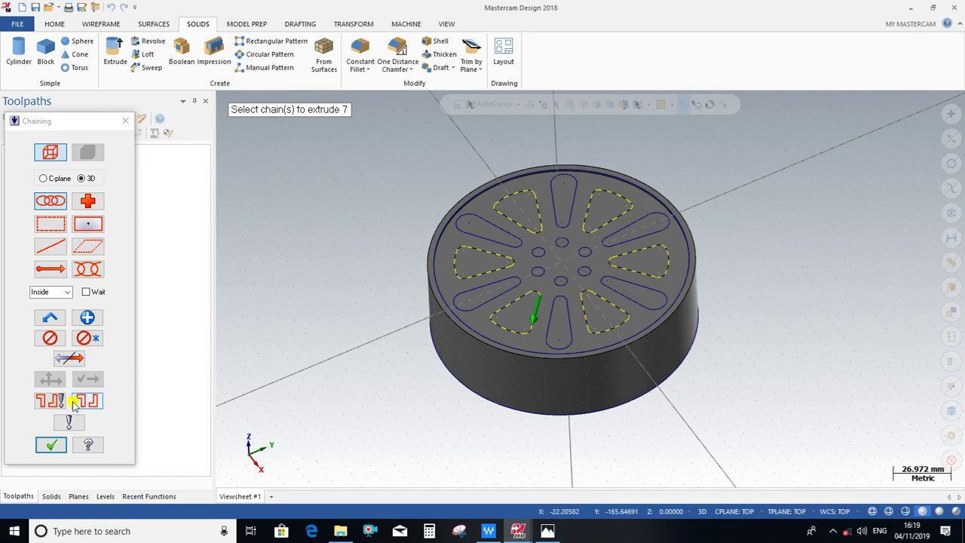
pyautogui.click(51, 445)
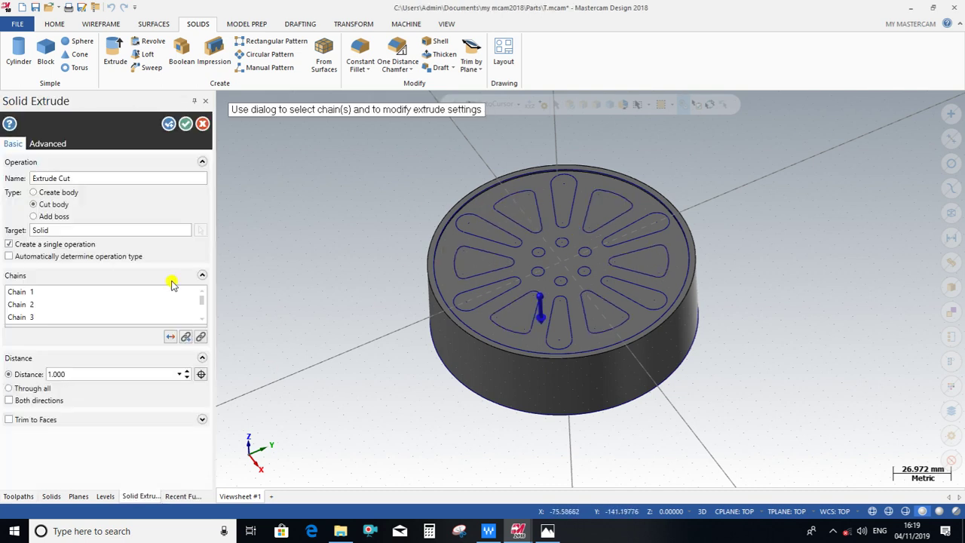
# Cut the triangular windows downward Through all of the wheel
pyautogui.click(167, 336)
pyautogui.click(168, 336)
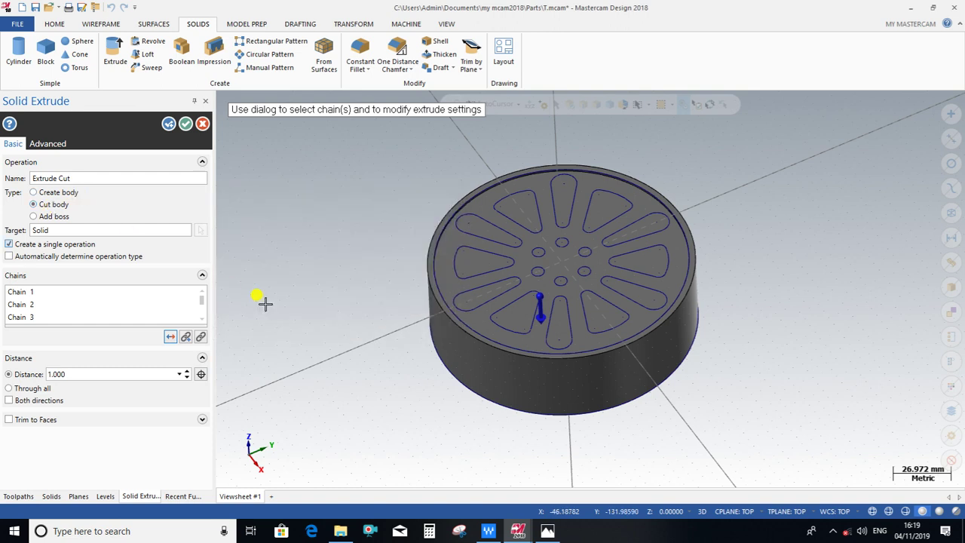
pyautogui.moveTo(537, 281)
pyautogui.mouseDown(button='middle')
pyautogui.moveTo(334, 241)
pyautogui.moveTo(337, 160)
pyautogui.moveTo(323, 276)
pyautogui.mouseUp(button='middle')
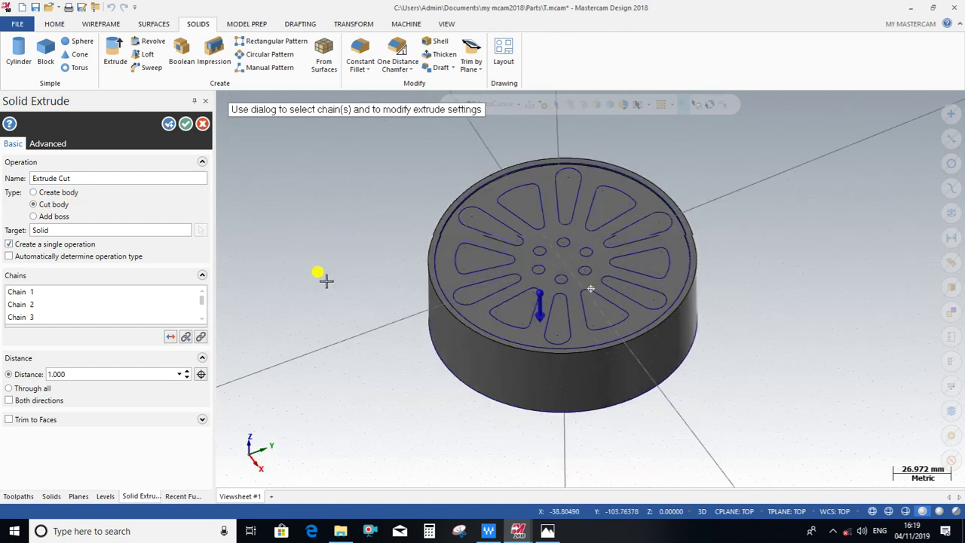
pyautogui.click(30, 388)
pyautogui.moveTo(285, 368)
pyautogui.mouseDown(button='middle')
pyautogui.moveTo(292, 322)
pyautogui.moveTo(281, 349)
pyautogui.mouseUp(button='middle')
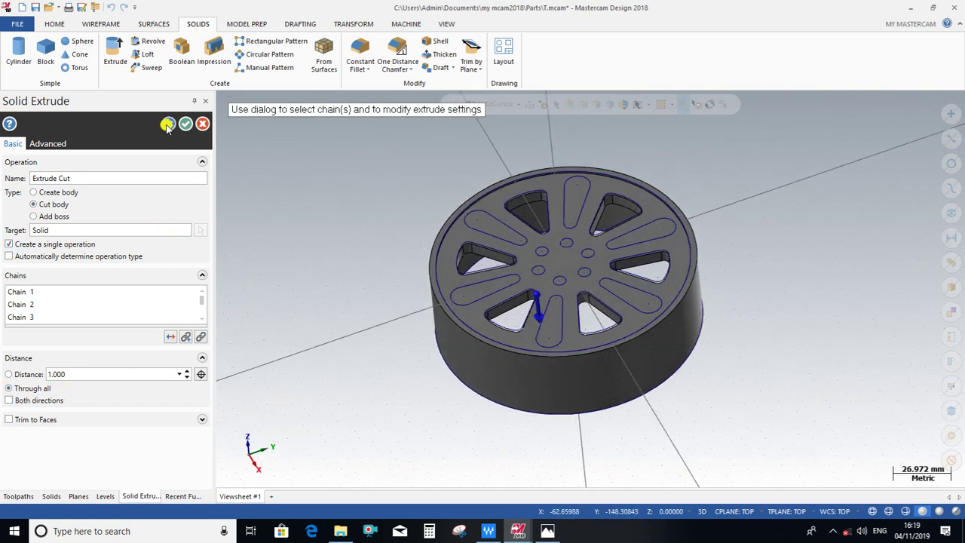
pyautogui.click(167, 125)
pyautogui.click(537, 266)
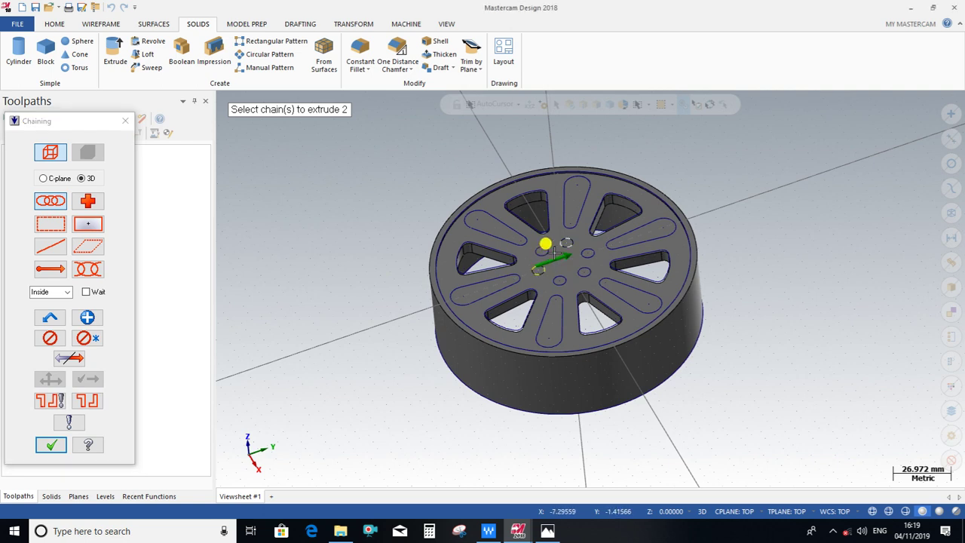
# Chain the remaining small centre-hole circles and preview them as a through-all cut
pyautogui.click(543, 250)
pyautogui.click(587, 252)
pyautogui.click(584, 272)
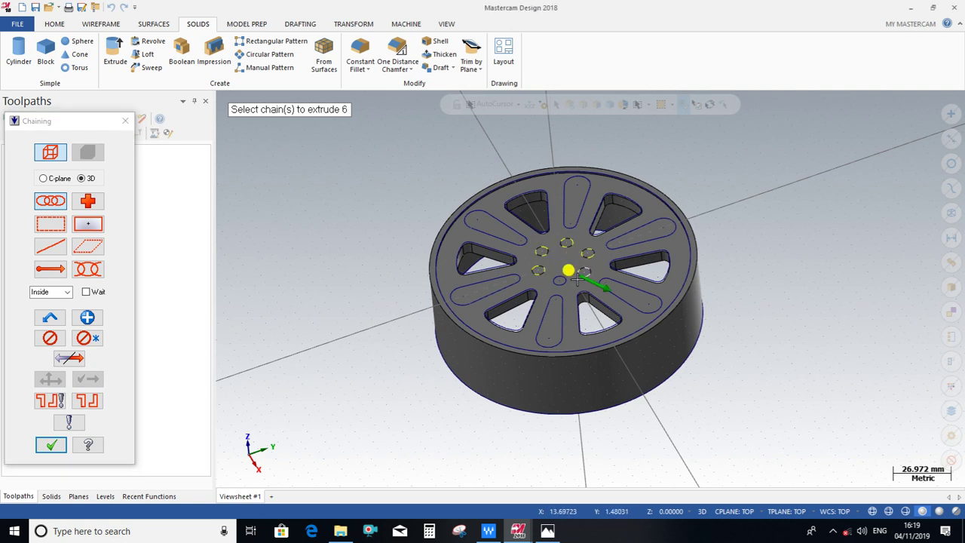
pyautogui.click(560, 281)
pyautogui.click(55, 445)
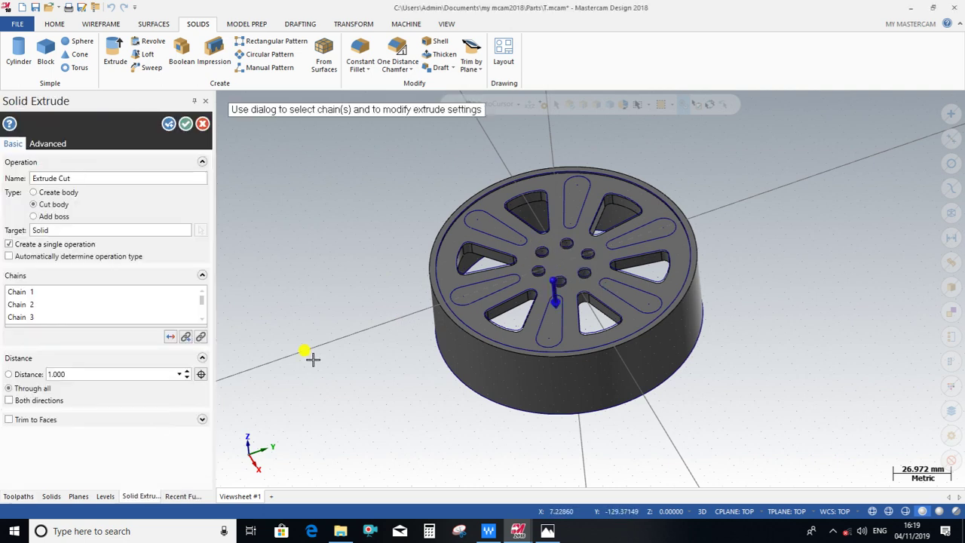
pyautogui.moveTo(320, 351)
pyautogui.mouseDown(button='middle')
pyautogui.moveTo(319, 387)
pyautogui.moveTo(321, 343)
pyautogui.mouseUp(button='middle')
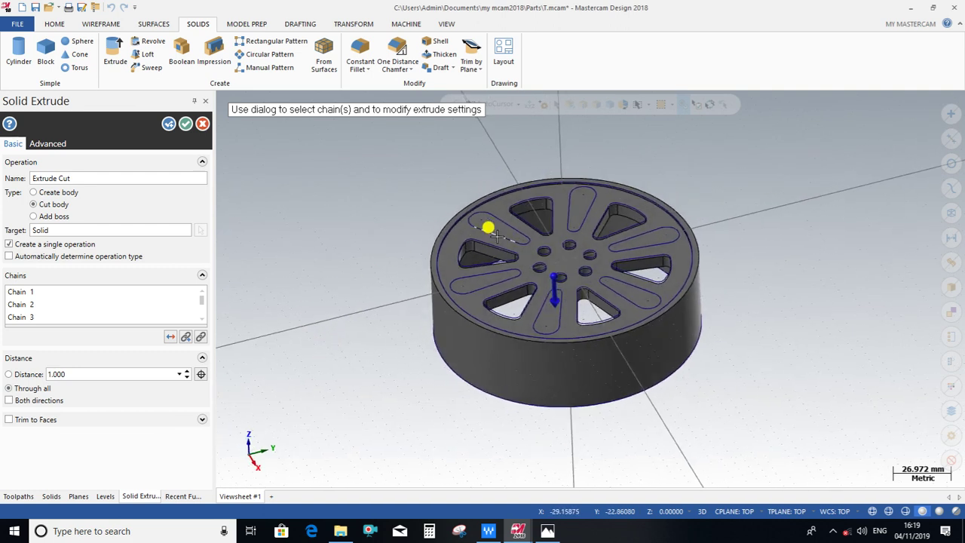
pyautogui.scroll(2, 495, 235)
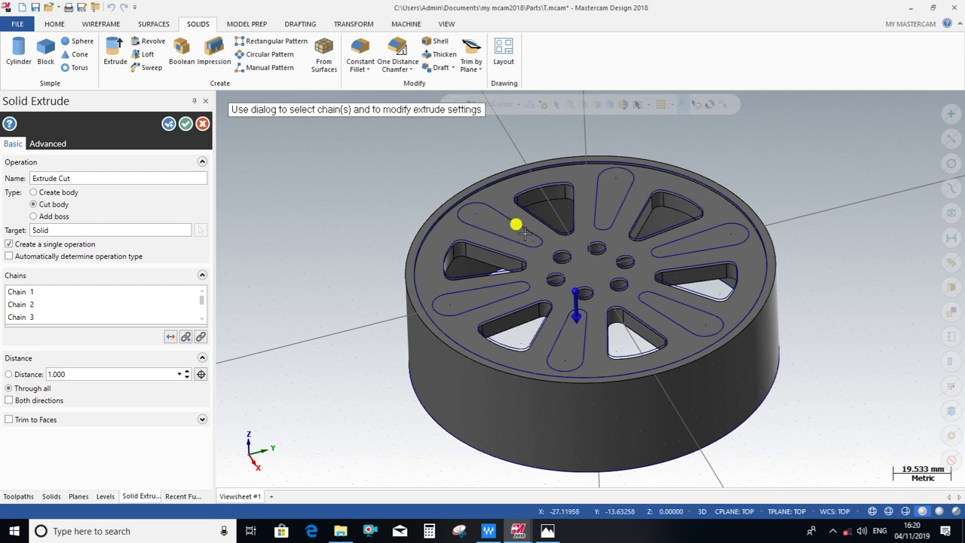
# Apply the through-all hub hole cut and try picking a slot outline
pyautogui.click(169, 123)
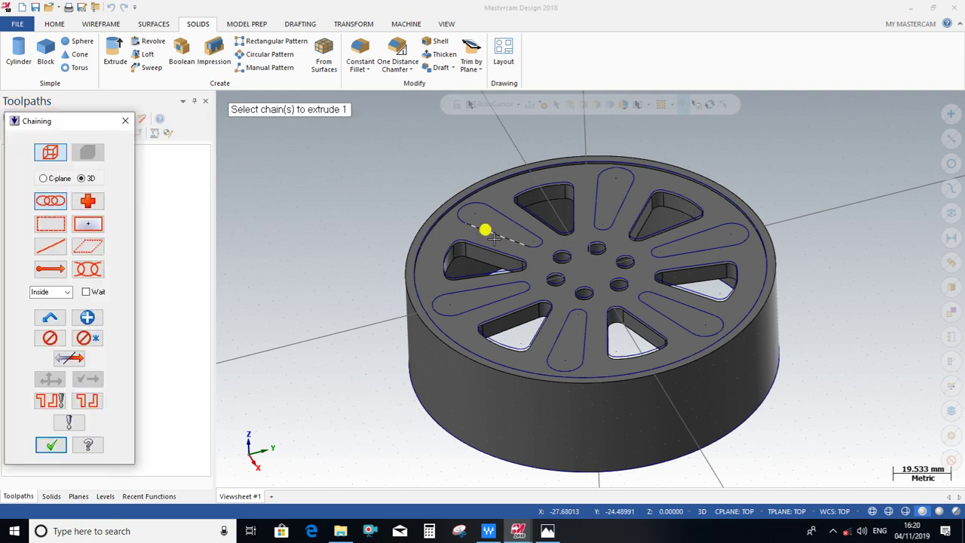
pyautogui.click(507, 217)
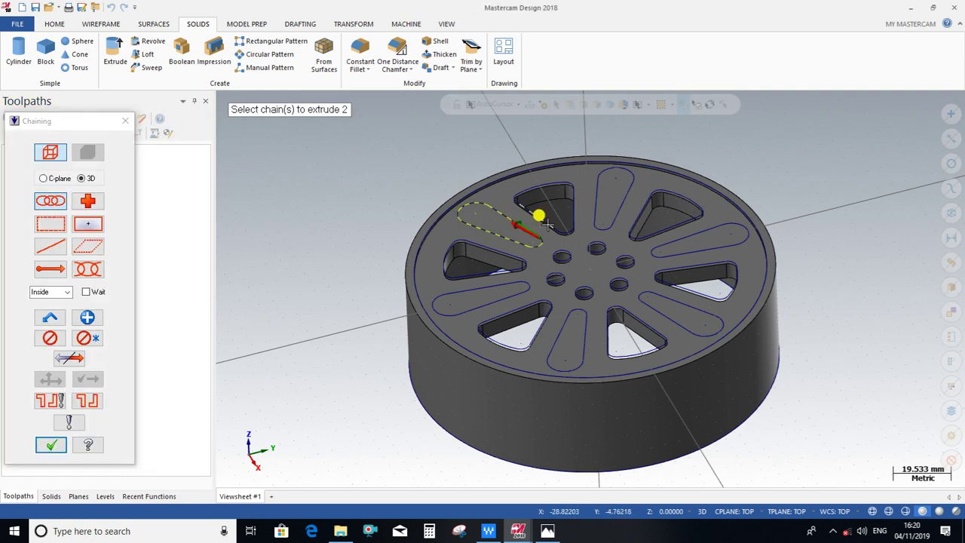
pyautogui.scroll(3, 533, 236)
pyautogui.scroll(3, 516, 218)
pyautogui.scroll(2, 579, 280)
pyautogui.scroll(2, 558, 242)
pyautogui.press('Return')
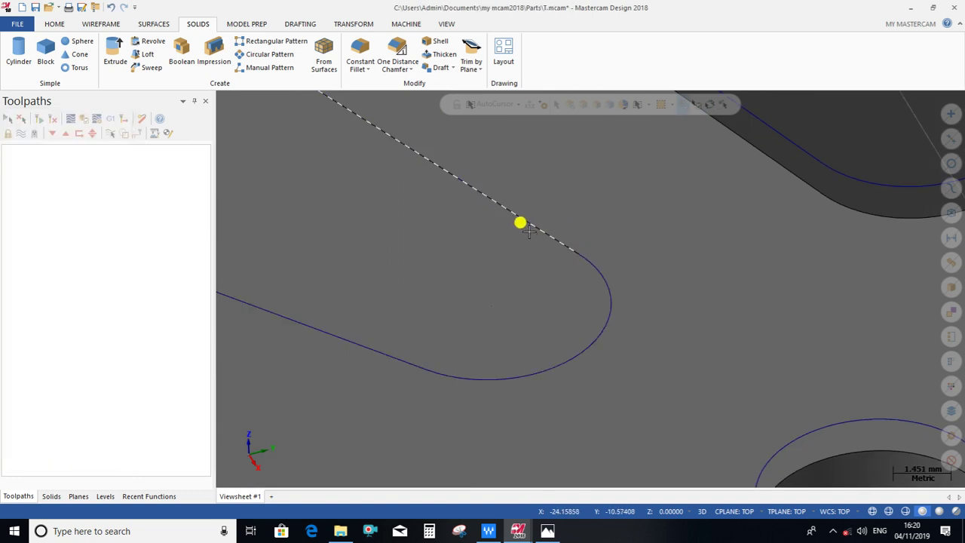
pyautogui.scroll(-3, 527, 232)
pyautogui.scroll(-2, 535, 278)
pyautogui.scroll(-3, 553, 269)
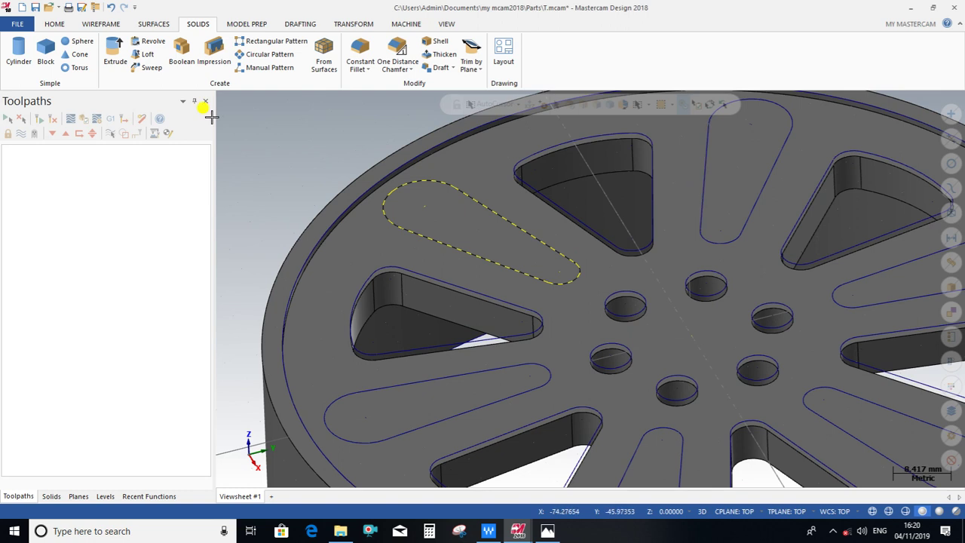
# Chain slot outlines for a new extrusion, hit a branch-point warning, and cancel
pyautogui.click(117, 56)
pyautogui.click(459, 252)
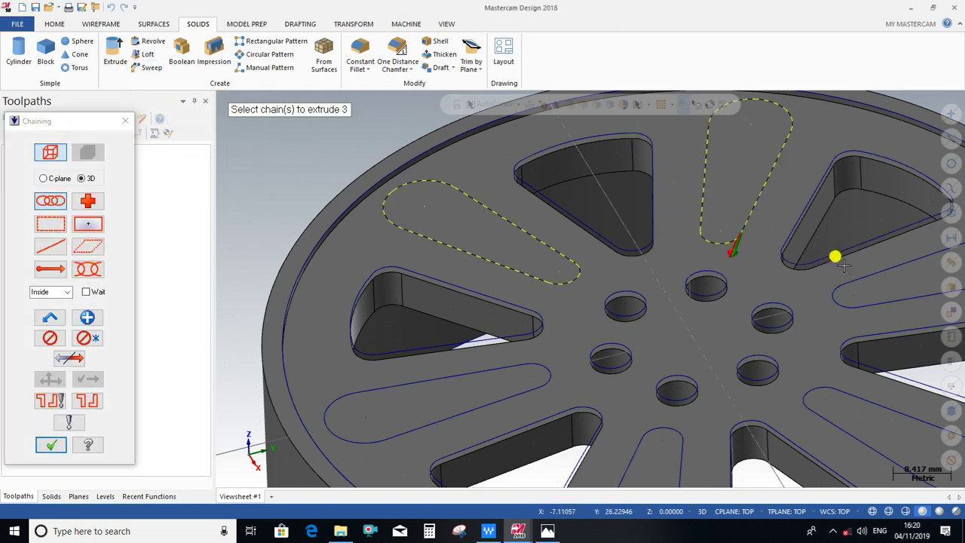
pyautogui.click(863, 399)
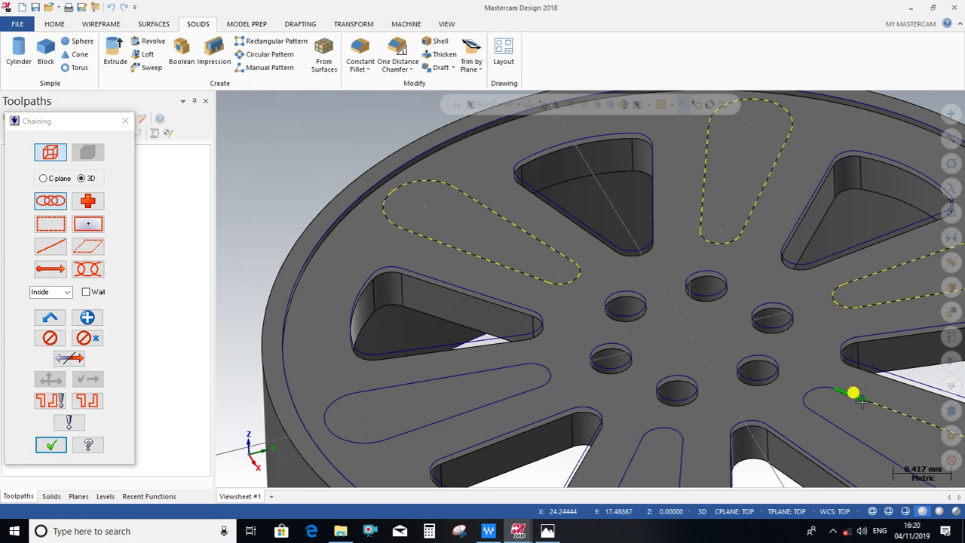
pyautogui.scroll(-2, 786, 374)
pyautogui.scroll(1, 839, 430)
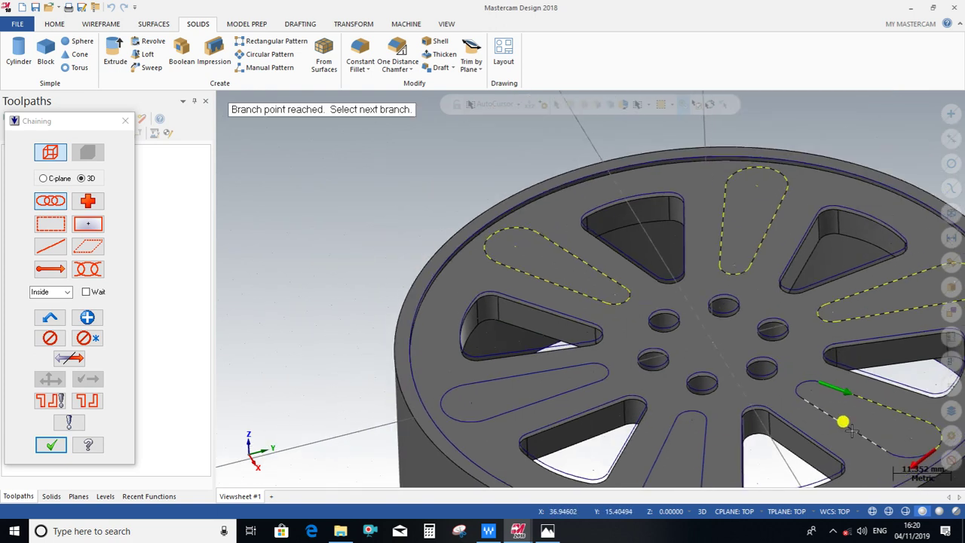
pyautogui.click(850, 430)
pyautogui.click(589, 225)
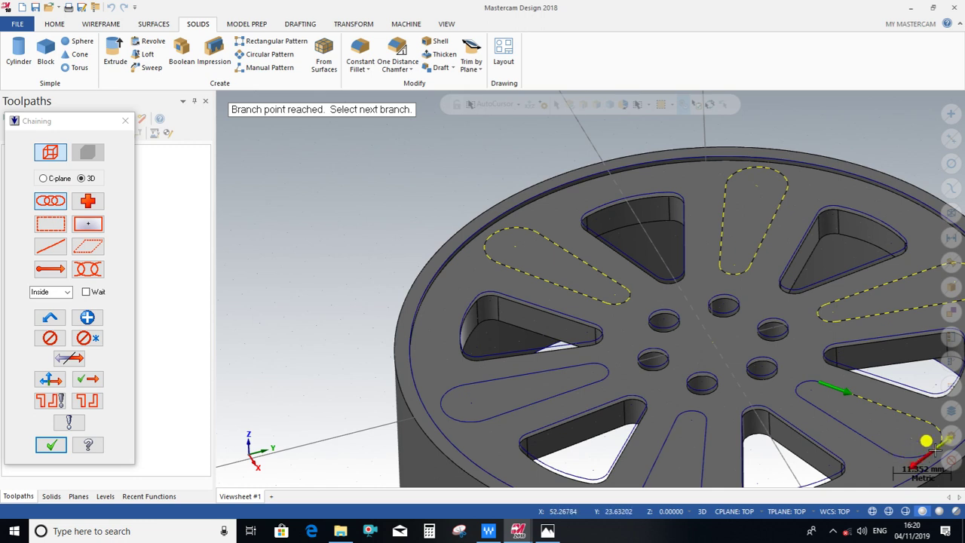
pyautogui.click(913, 447)
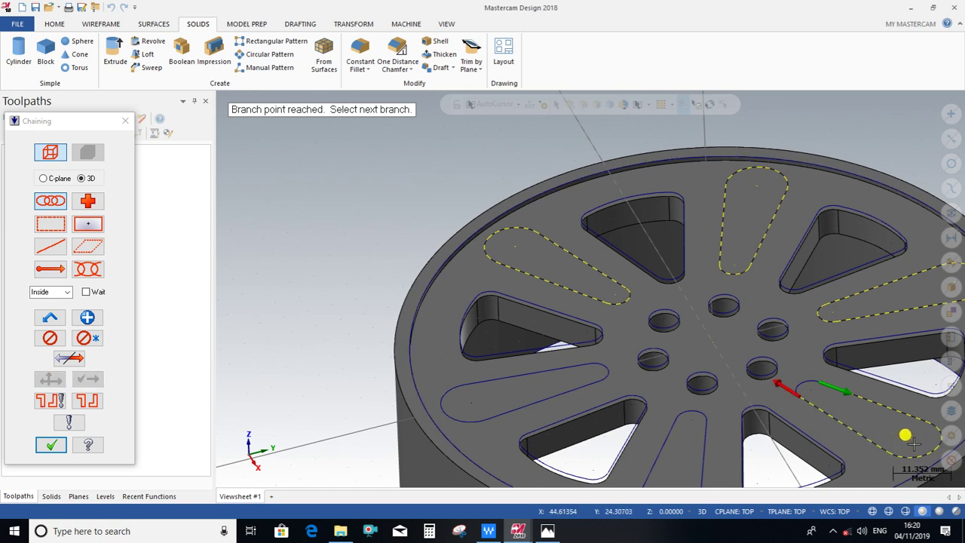
pyautogui.click(781, 382)
pyautogui.press('Return')
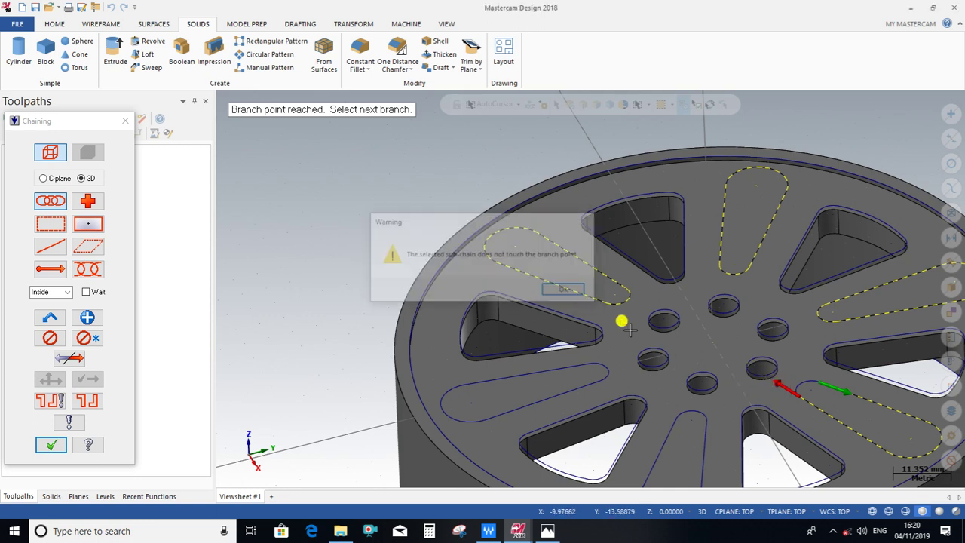
# Orbit and zoom to face the wheel head-on, then select a slot edge
pyautogui.scroll(2, 447, 279)
pyautogui.scroll(3, 467, 295)
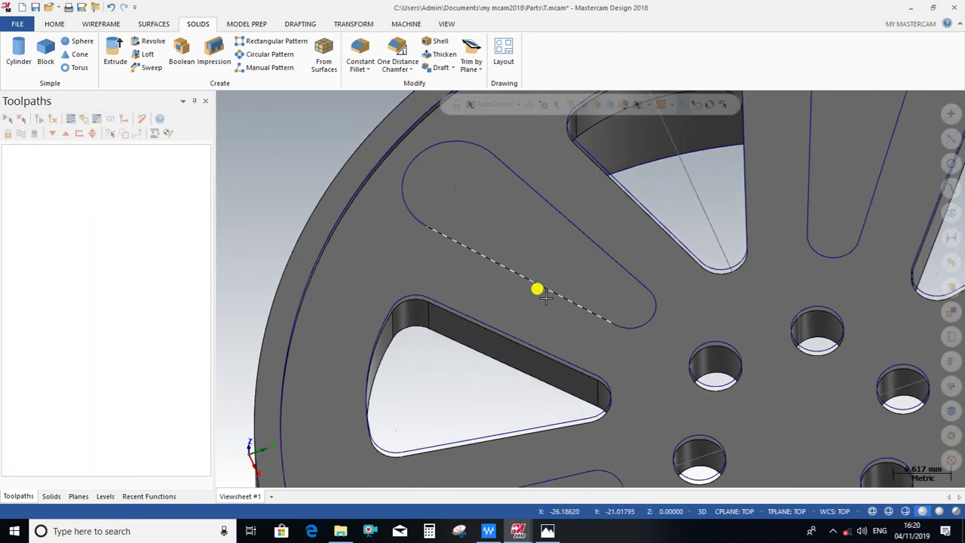
pyautogui.scroll(-3, 551, 294)
pyautogui.scroll(-2, 536, 264)
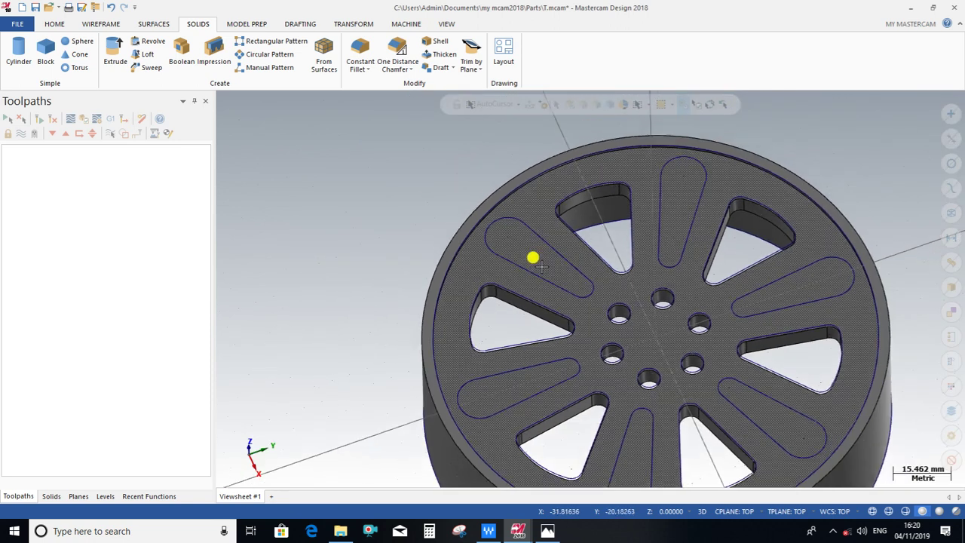
pyautogui.scroll(-1, 532, 256)
pyautogui.moveTo(441, 210)
pyautogui.mouseDown(button='middle')
pyautogui.moveTo(366, 222)
pyautogui.moveTo(392, 230)
pyautogui.mouseUp(button='middle')
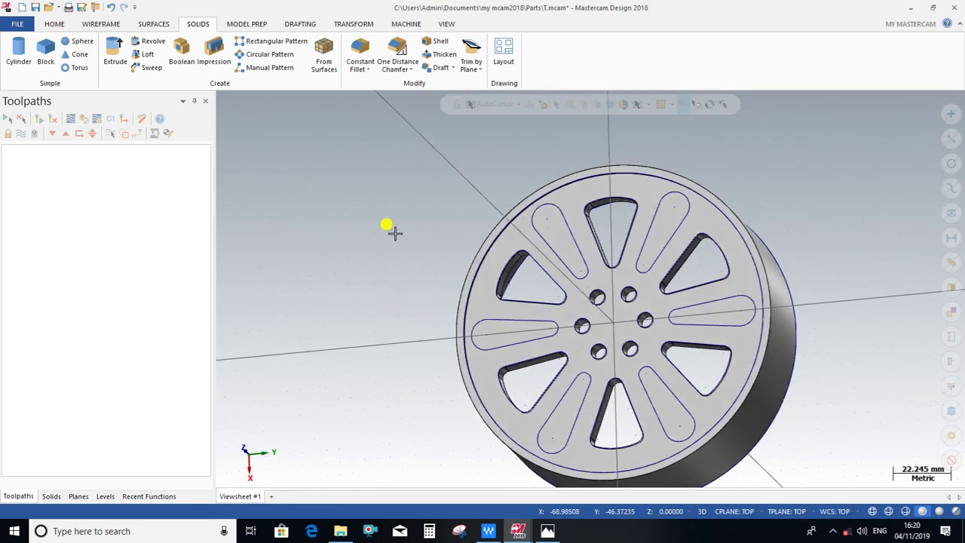
pyautogui.scroll(1, 430, 220)
pyautogui.scroll(2, 607, 276)
pyautogui.scroll(3, 572, 241)
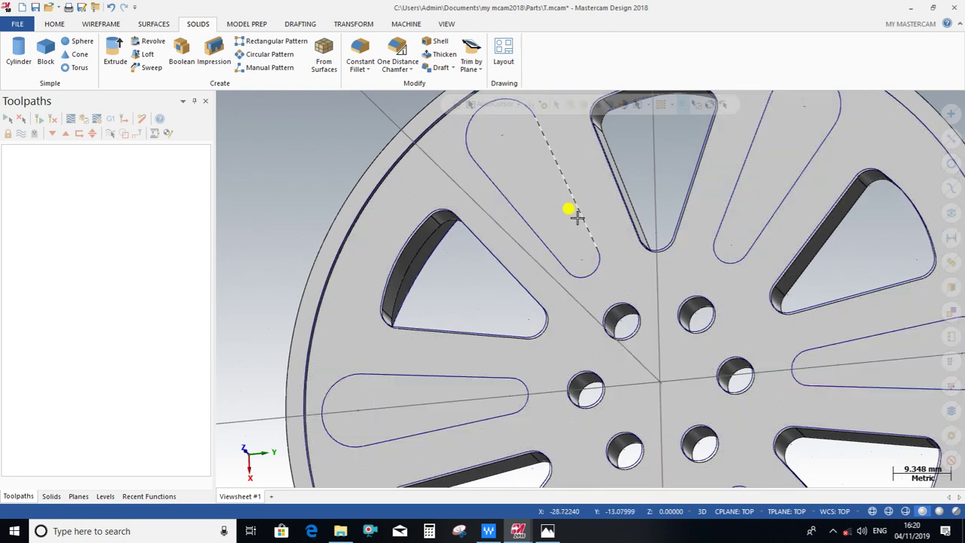
pyautogui.click(577, 217)
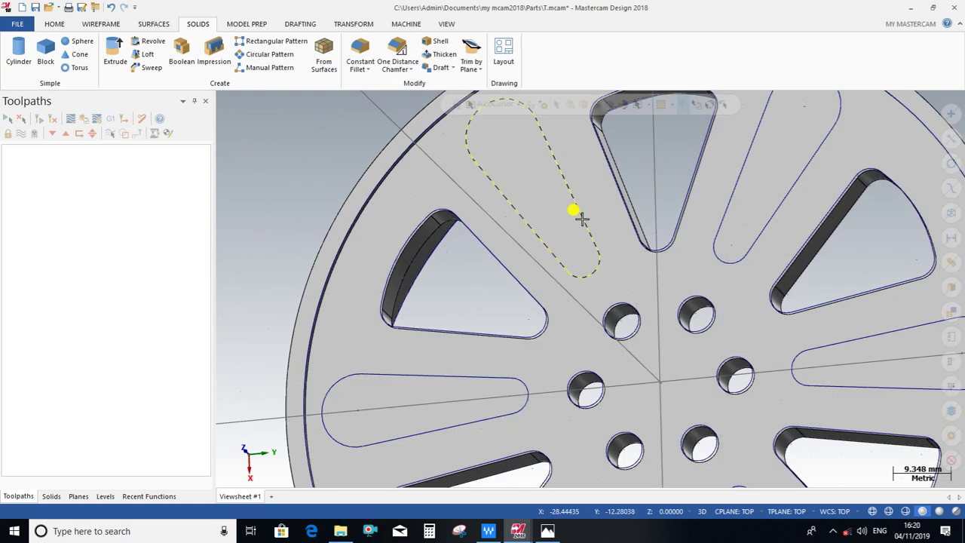
# Start another extrusion and chain the lower-right slot outline until a branch-point warning
pyautogui.click(112, 54)
pyautogui.click(525, 215)
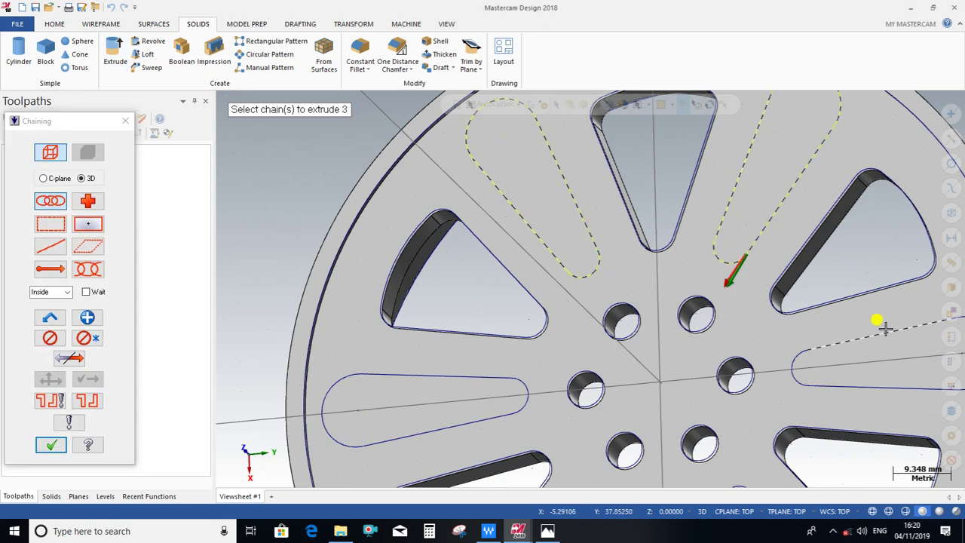
pyautogui.scroll(-1, 883, 340)
pyautogui.scroll(-1, 805, 349)
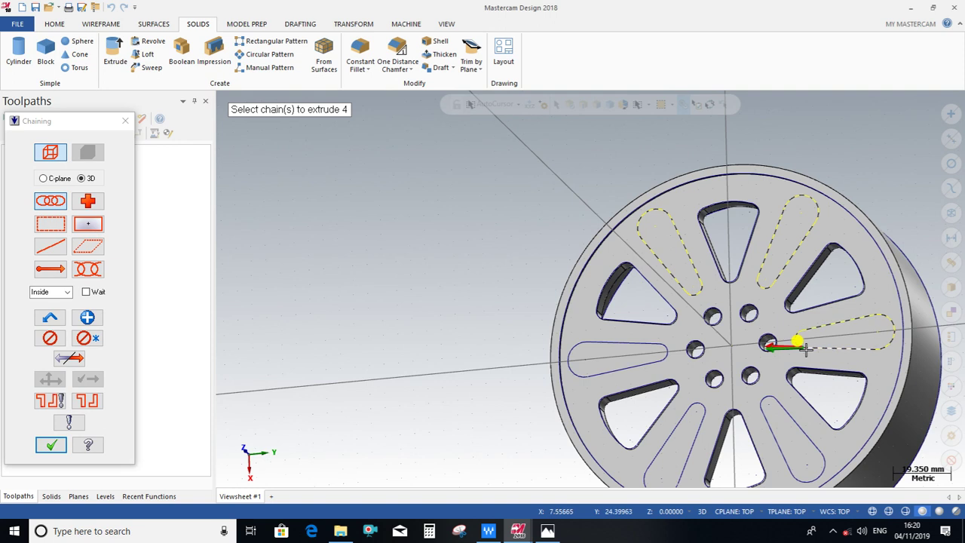
pyautogui.click(794, 433)
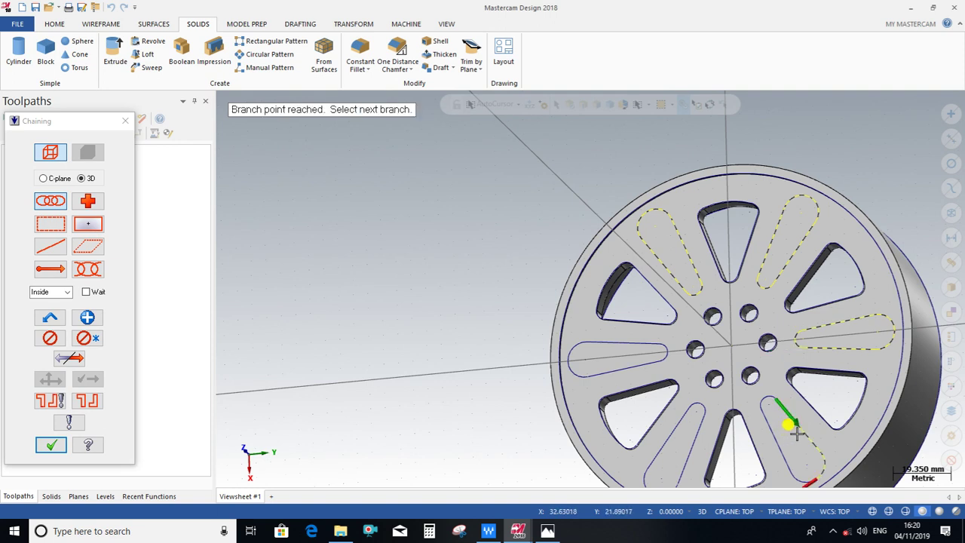
pyautogui.click(700, 449)
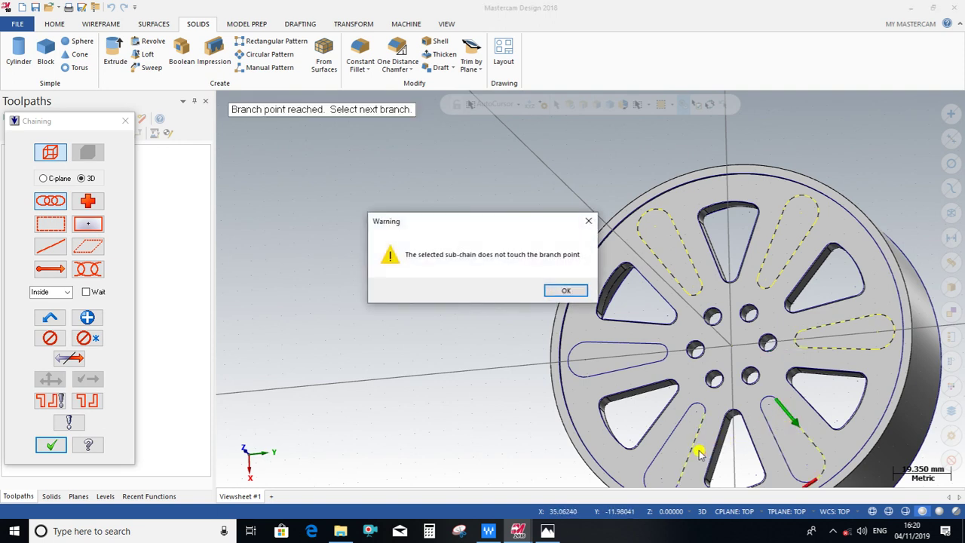
pyautogui.click(585, 221)
pyautogui.scroll(-1, 770, 309)
pyautogui.scroll(3, 792, 362)
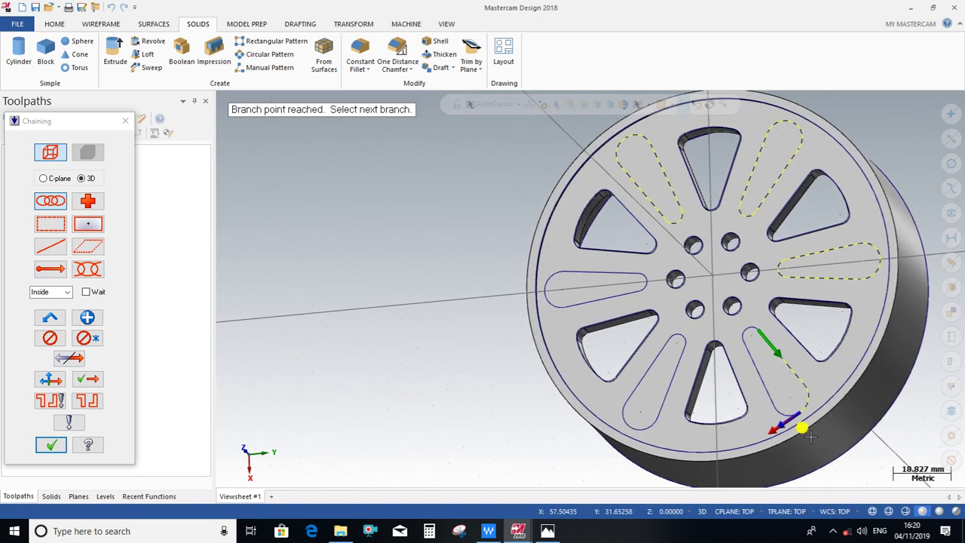
pyautogui.scroll(2, 792, 426)
pyautogui.scroll(-1, 786, 428)
# Enable Wait, chain the slot's bottom, left and upper edges, then abandon the selection
pyautogui.click(87, 292)
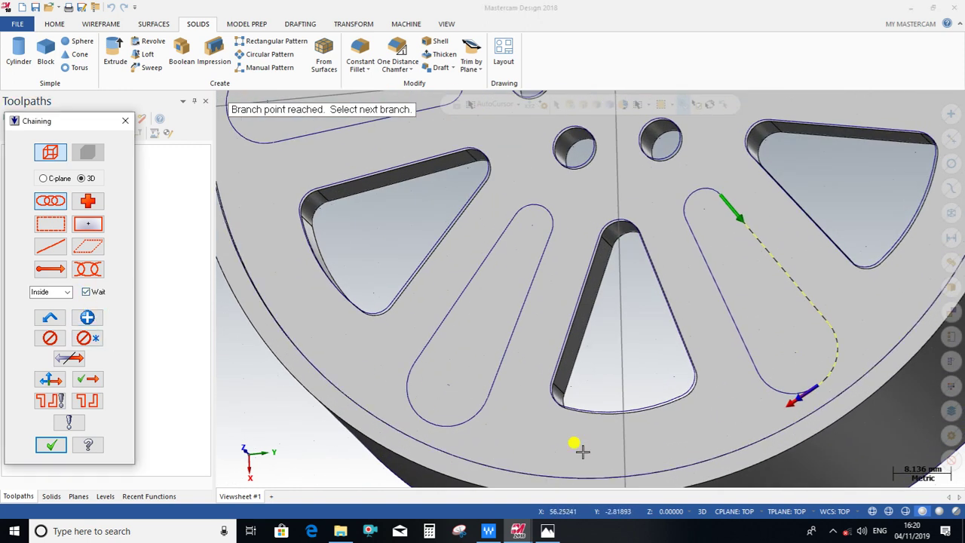
pyautogui.click(788, 405)
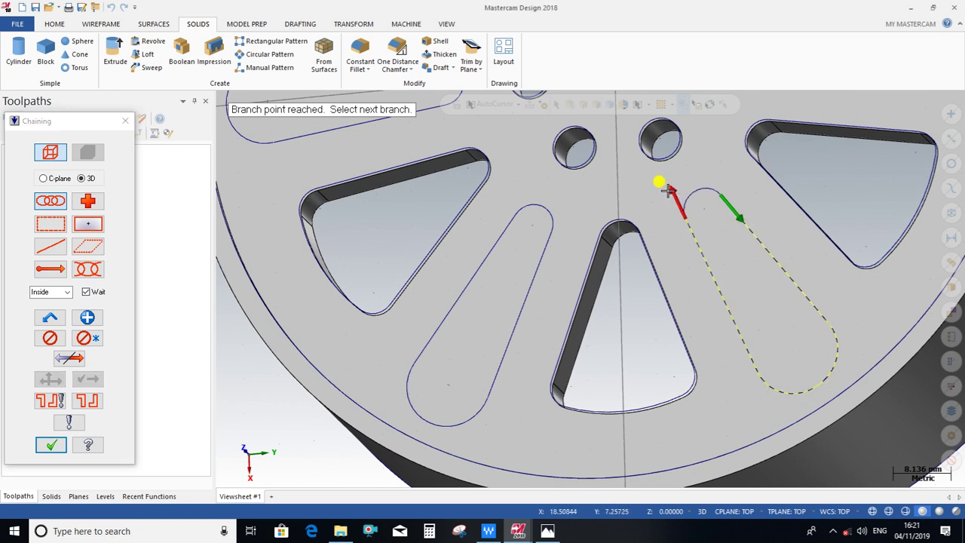
pyautogui.click(678, 213)
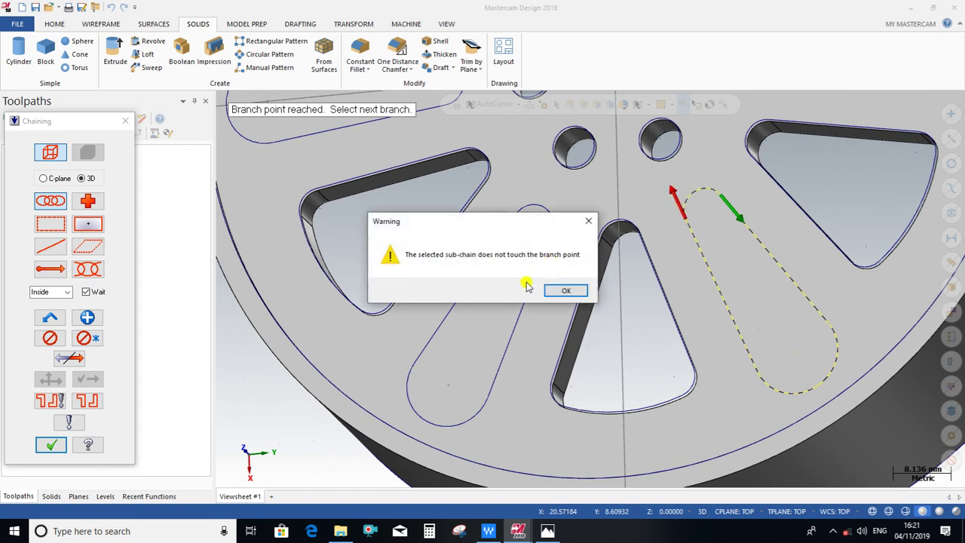
pyautogui.click(561, 291)
pyautogui.click(683, 234)
pyautogui.scroll(3, 686, 211)
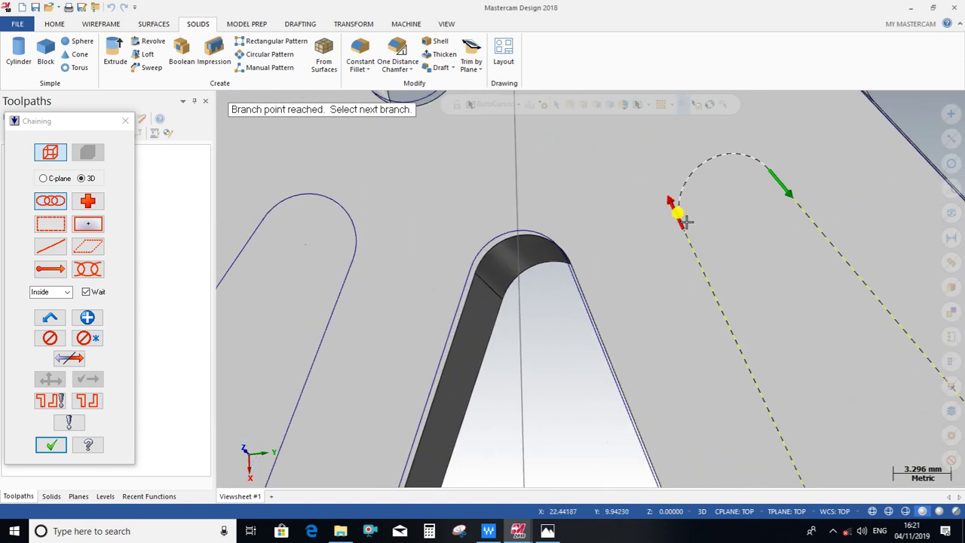
pyautogui.scroll(4, 680, 216)
pyautogui.scroll(2, 686, 240)
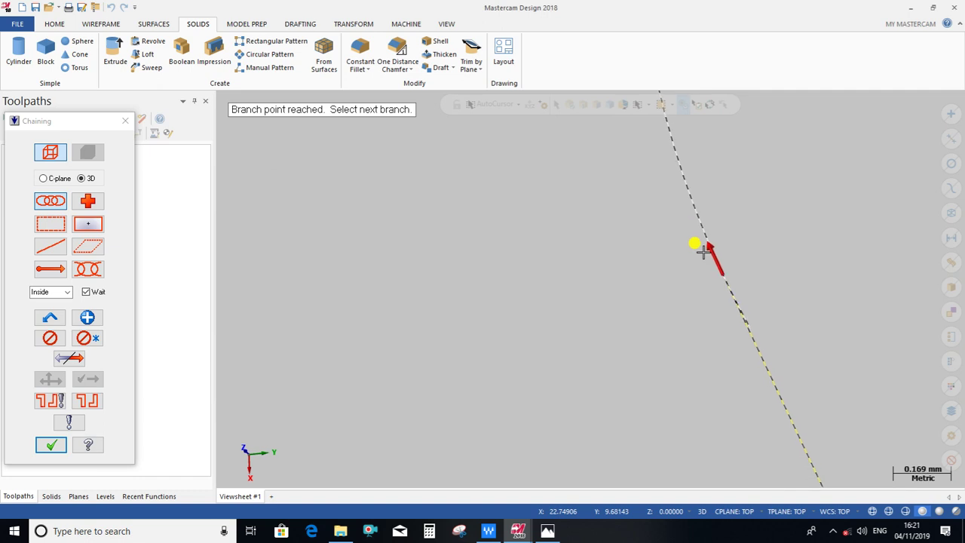
pyautogui.click(708, 250)
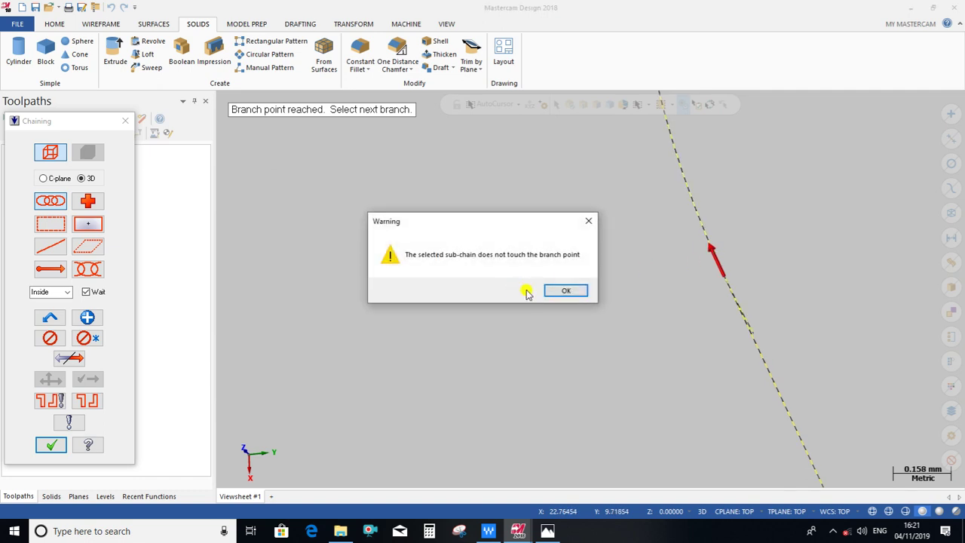
pyautogui.click(559, 294)
pyautogui.scroll(1, 771, 334)
pyautogui.scroll(1, 678, 321)
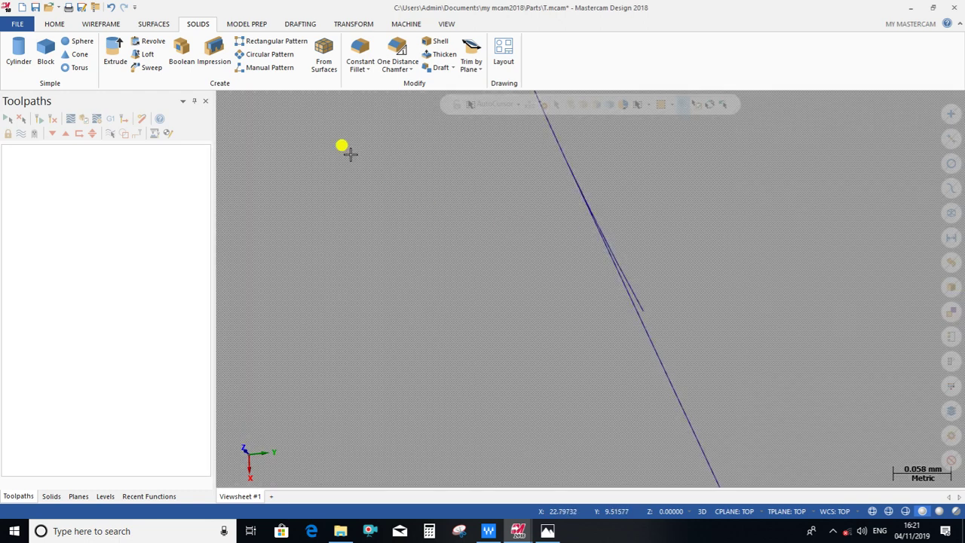
# Start Trim Break Extend on the Wireframe tab in Divide/delete mode
pyautogui.scroll(-2, 324, 188)
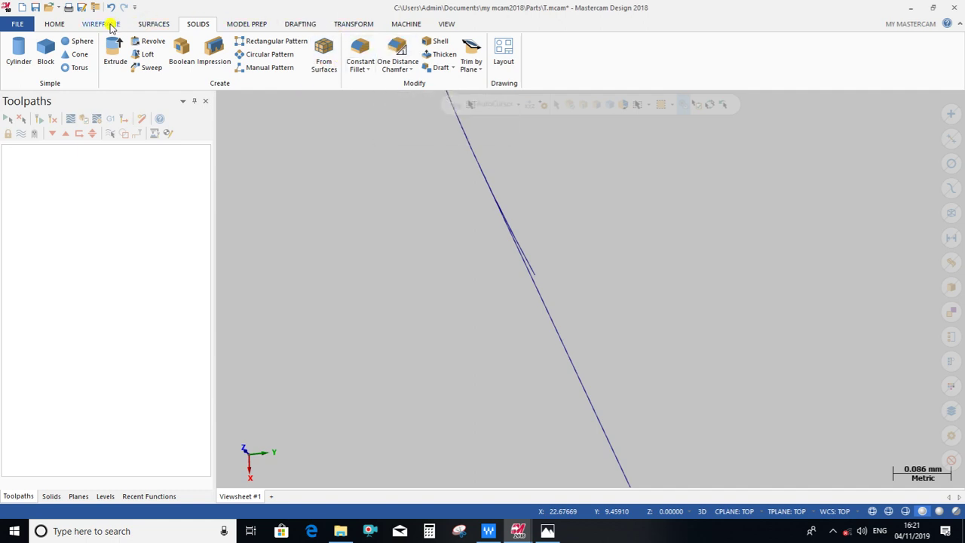
pyautogui.click(111, 25)
pyautogui.click(679, 48)
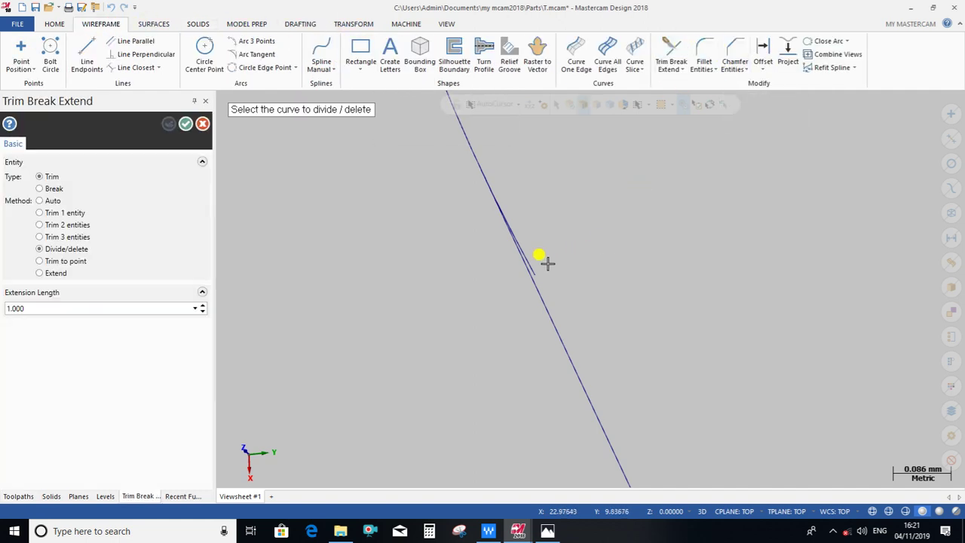
# Divide away the stray overlapping curve pieces at the teardrop slot line/arc junctions
pyautogui.scroll(-2, 538, 268)
pyautogui.scroll(-3, 577, 325)
pyautogui.scroll(-5, 517, 312)
pyautogui.scroll(-3, 488, 311)
pyautogui.scroll(-2, 483, 286)
pyautogui.scroll(-2, 478, 276)
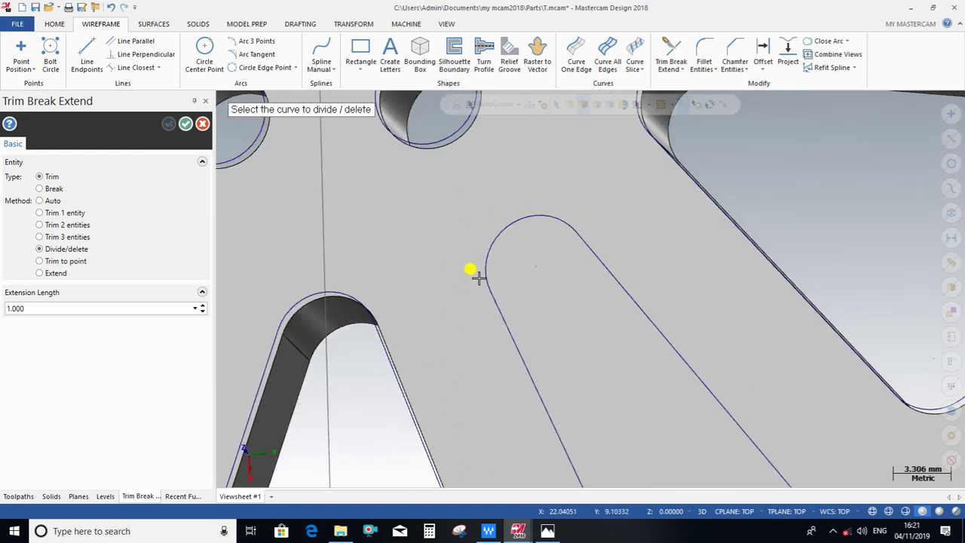
pyautogui.scroll(-2, 490, 268)
pyautogui.scroll(3, 588, 226)
pyautogui.scroll(2, 615, 216)
pyautogui.scroll(-1, 614, 216)
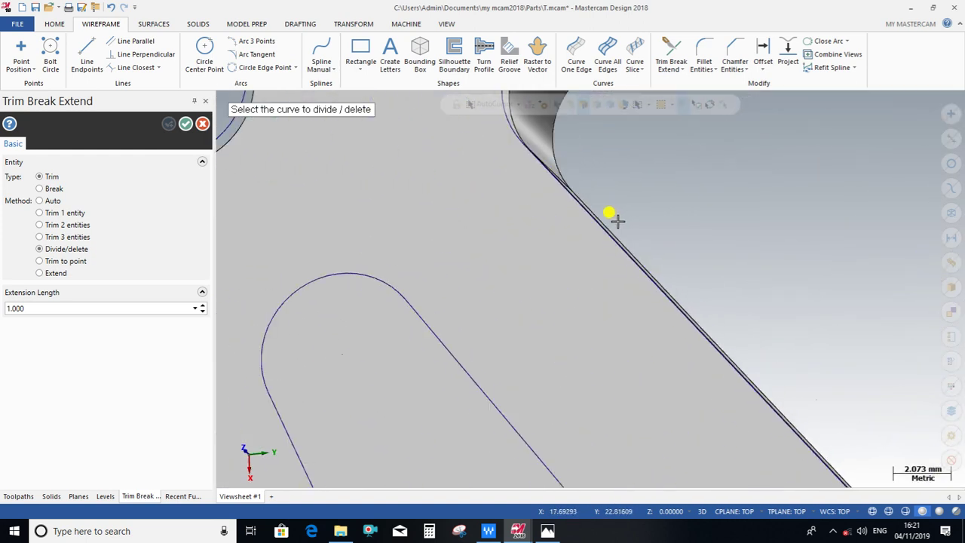
pyautogui.scroll(-2, 528, 249)
pyautogui.scroll(-2, 454, 330)
pyautogui.scroll(4, 482, 224)
pyautogui.scroll(3, 478, 266)
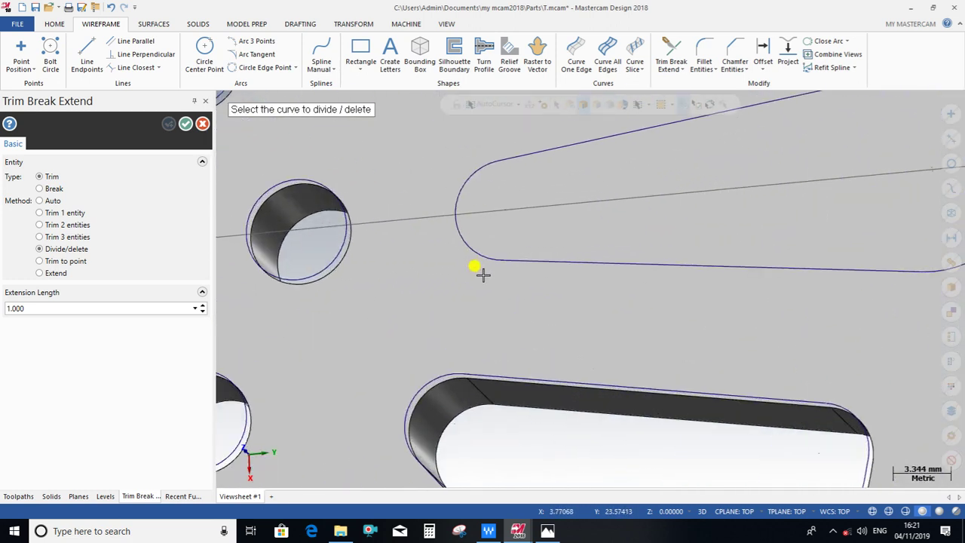
pyautogui.scroll(3, 513, 220)
pyautogui.scroll(1, 512, 268)
pyautogui.scroll(3, 512, 267)
pyautogui.scroll(4, 502, 274)
pyautogui.scroll(4, 489, 294)
pyautogui.scroll(4, 496, 302)
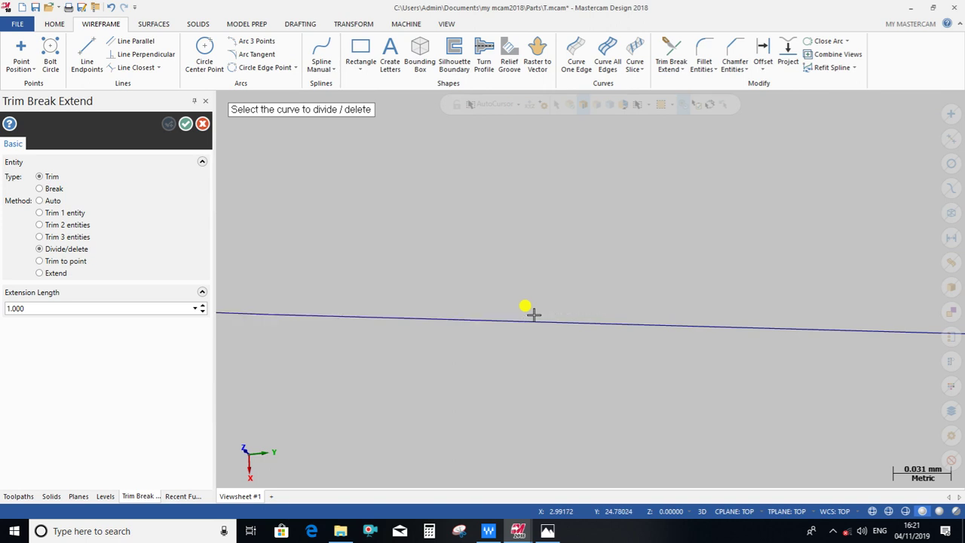
pyautogui.scroll(-2, 279, 316)
pyautogui.scroll(-1, 408, 333)
pyautogui.scroll(-2, 409, 333)
pyautogui.scroll(-3, 416, 324)
pyautogui.scroll(-3, 427, 308)
pyautogui.scroll(-5, 431, 306)
pyautogui.scroll(-2, 431, 310)
pyautogui.scroll(-3, 427, 309)
pyautogui.scroll(-3, 420, 296)
pyautogui.scroll(2, 364, 182)
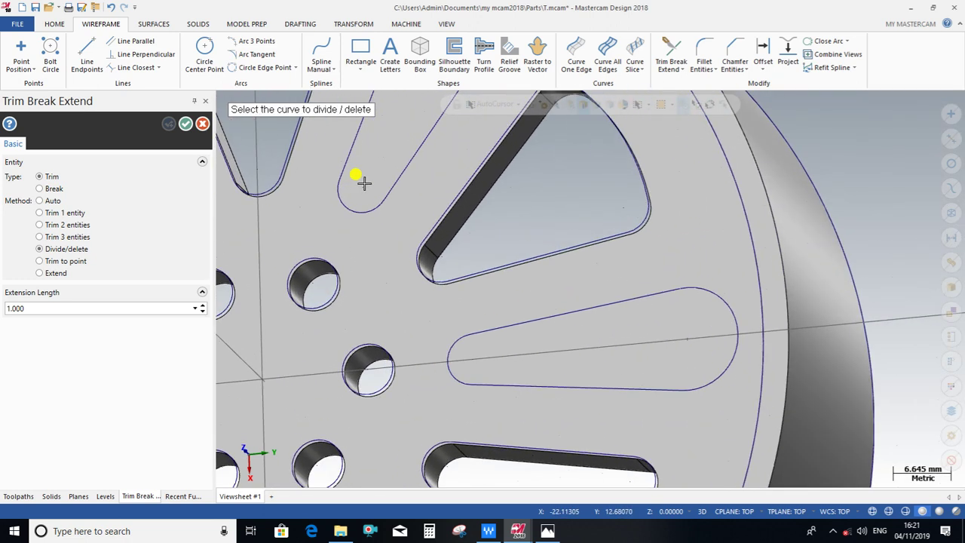
pyautogui.scroll(2, 364, 182)
pyautogui.scroll(2, 346, 178)
pyautogui.scroll(2, 329, 161)
pyautogui.scroll(2, 346, 157)
pyautogui.scroll(2, 500, 245)
pyautogui.scroll(1, 455, 319)
pyautogui.scroll(2, 424, 391)
pyautogui.scroll(1, 422, 394)
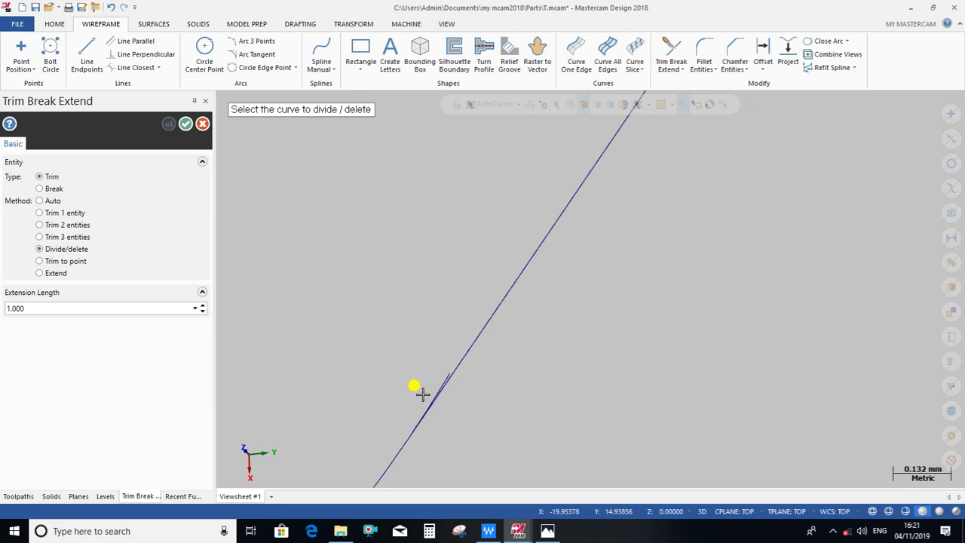
pyautogui.scroll(-2, 555, 362)
pyautogui.scroll(-2, 603, 279)
pyautogui.scroll(-2, 595, 241)
pyautogui.scroll(-2, 596, 301)
pyautogui.scroll(-2, 573, 317)
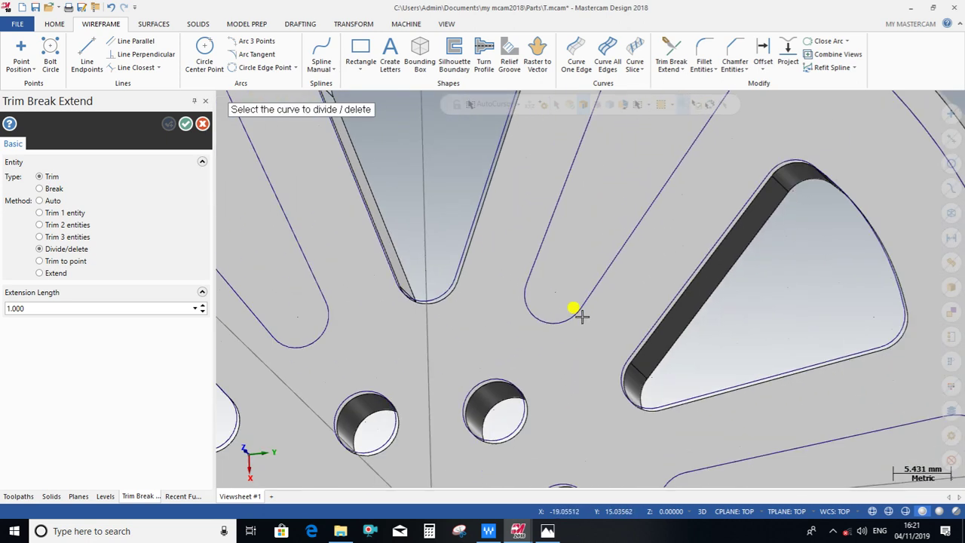
pyautogui.scroll(-2, 577, 312)
pyautogui.scroll(2, 416, 312)
pyautogui.scroll(2, 354, 337)
pyautogui.scroll(2, 392, 351)
pyautogui.scroll(2, 396, 343)
pyautogui.scroll(-2, 400, 336)
pyautogui.scroll(-1, 425, 347)
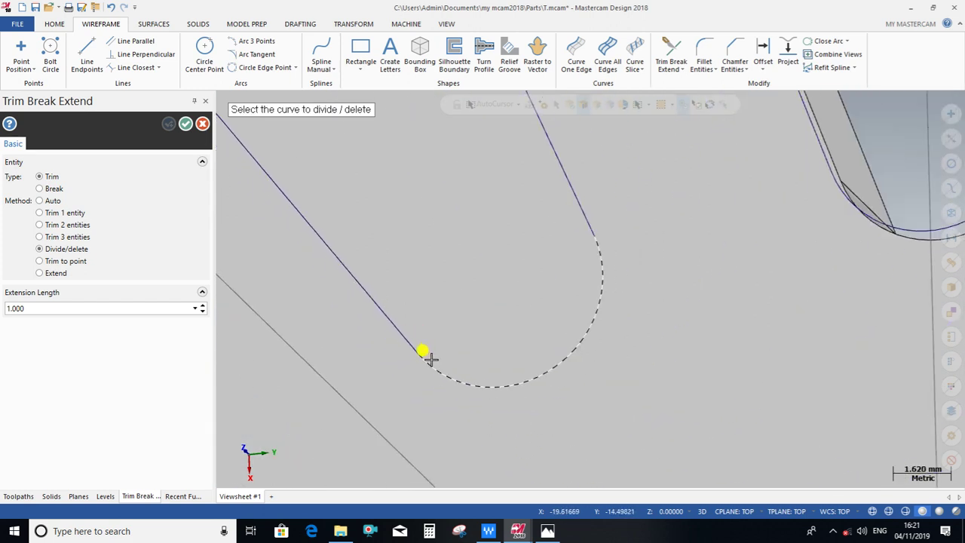
pyautogui.scroll(2, 573, 215)
pyautogui.scroll(2, 574, 219)
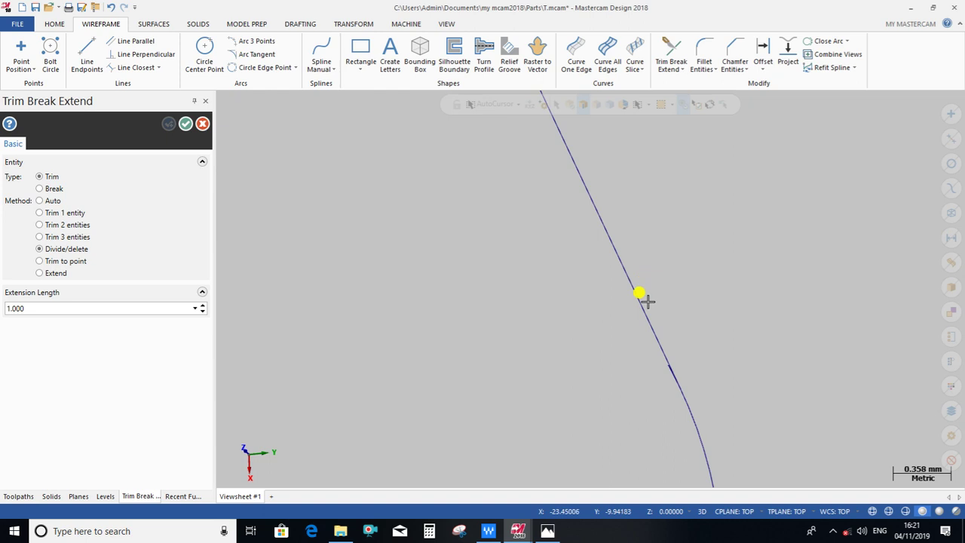
pyautogui.scroll(-1, 645, 340)
pyautogui.scroll(-2, 635, 269)
pyautogui.scroll(-2, 640, 254)
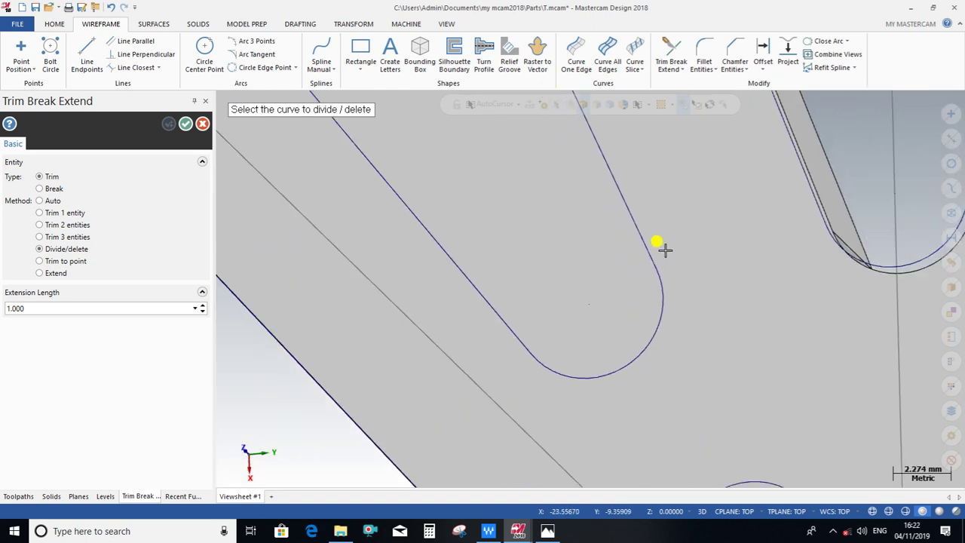
pyautogui.scroll(-2, 656, 238)
pyautogui.scroll(-1, 651, 193)
pyautogui.scroll(2, 549, 437)
pyautogui.scroll(1, 630, 307)
pyautogui.scroll(2, 630, 306)
pyautogui.scroll(1, 624, 319)
pyautogui.scroll(-2, 624, 319)
pyautogui.scroll(1, 608, 232)
pyautogui.scroll(2, 667, 134)
pyautogui.scroll(2, 696, 144)
pyautogui.scroll(1, 696, 151)
pyautogui.scroll(1, 655, 156)
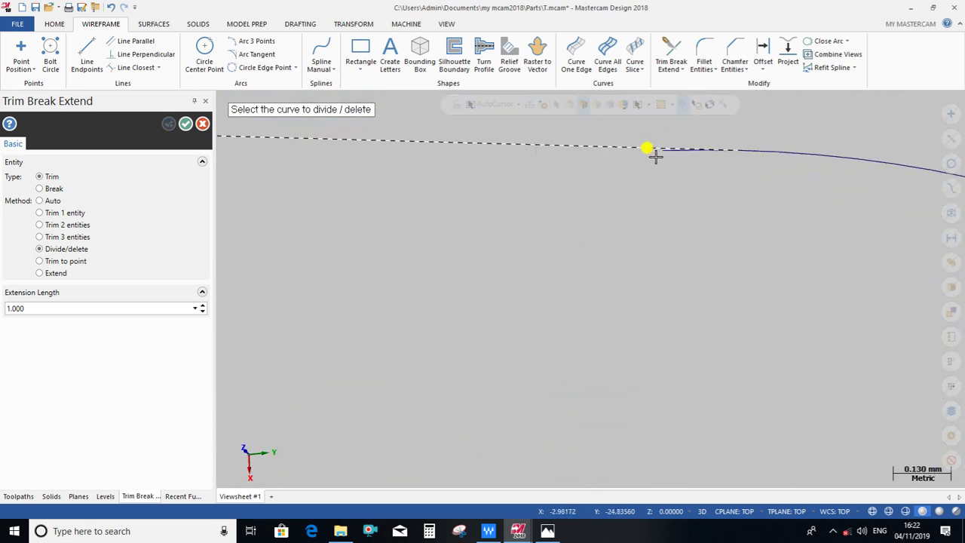
pyautogui.scroll(-1, 648, 162)
pyautogui.scroll(-1, 629, 172)
pyautogui.scroll(-2, 609, 162)
pyautogui.scroll(-1, 602, 154)
pyautogui.scroll(-2, 605, 147)
pyautogui.scroll(-2, 607, 142)
pyautogui.scroll(-2, 612, 145)
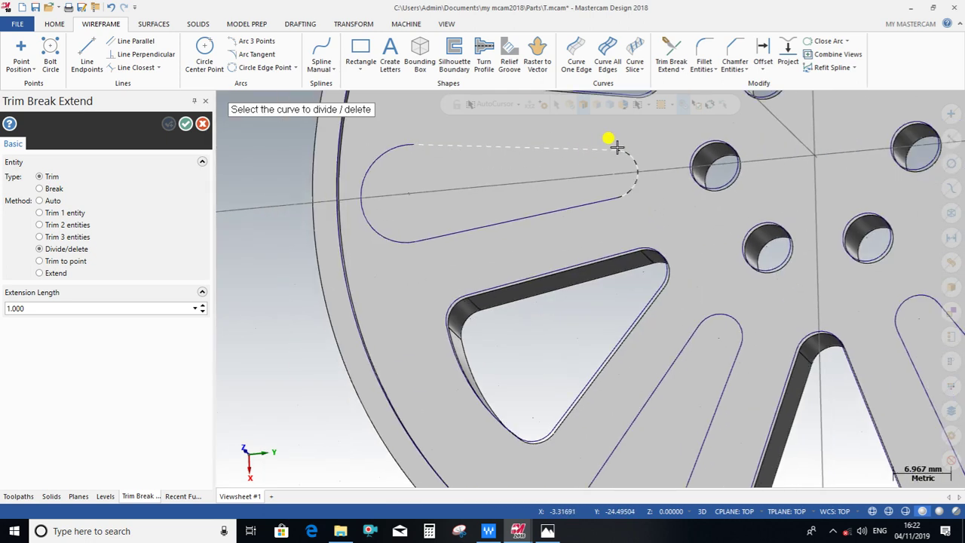
pyautogui.scroll(2, 678, 258)
pyautogui.scroll(1, 693, 334)
pyautogui.scroll(2, 678, 265)
pyautogui.scroll(1, 686, 246)
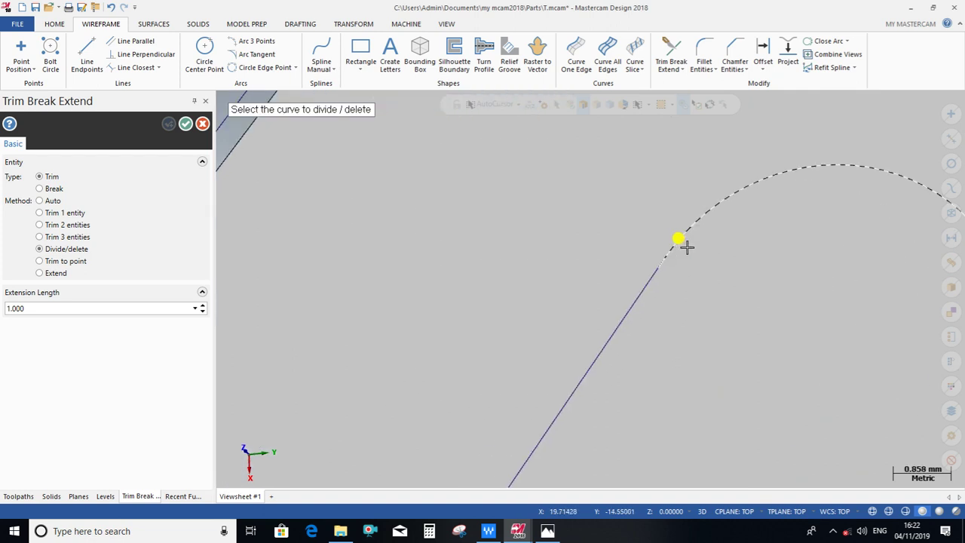
pyautogui.scroll(2, 686, 246)
pyautogui.scroll(1, 677, 266)
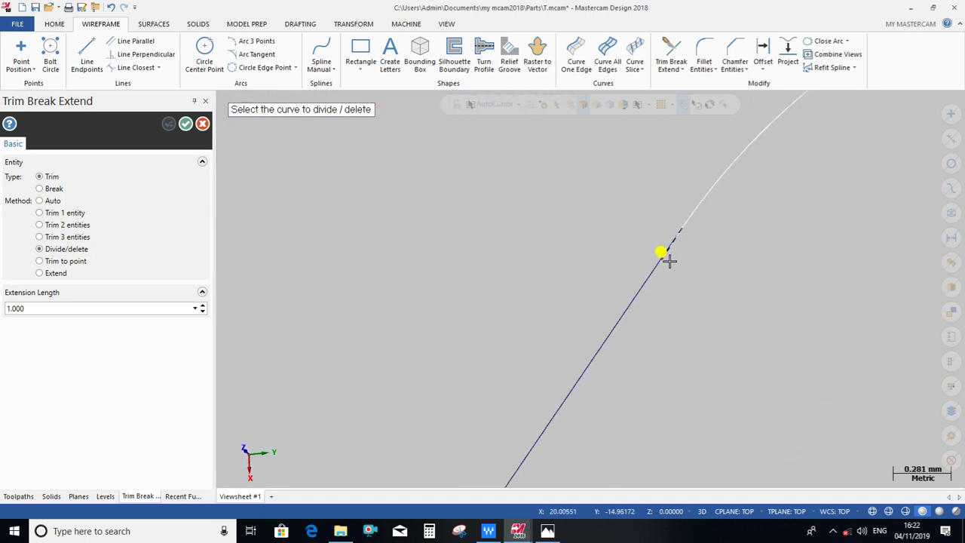
pyautogui.scroll(-2, 542, 230)
pyautogui.scroll(-2, 543, 227)
pyautogui.scroll(-2, 547, 218)
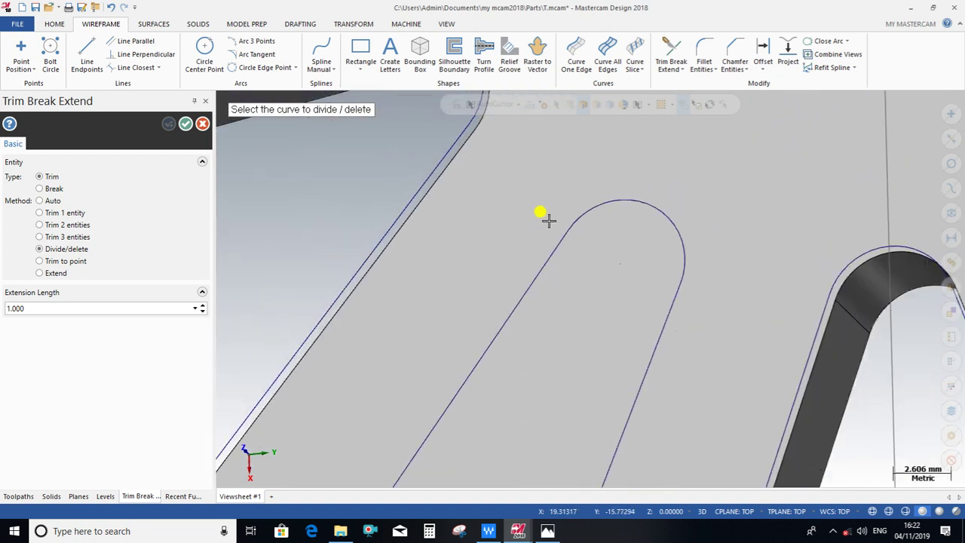
pyautogui.scroll(-2, 553, 216)
pyautogui.scroll(-2, 661, 209)
pyautogui.scroll(-2, 717, 233)
pyautogui.scroll(-2, 717, 237)
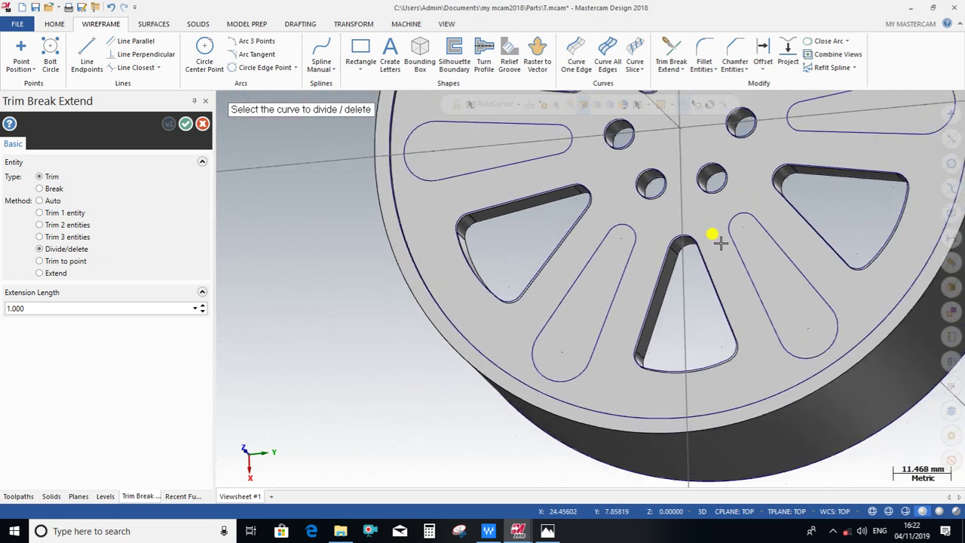
pyautogui.scroll(-1, 303, 229)
pyautogui.click(195, 124)
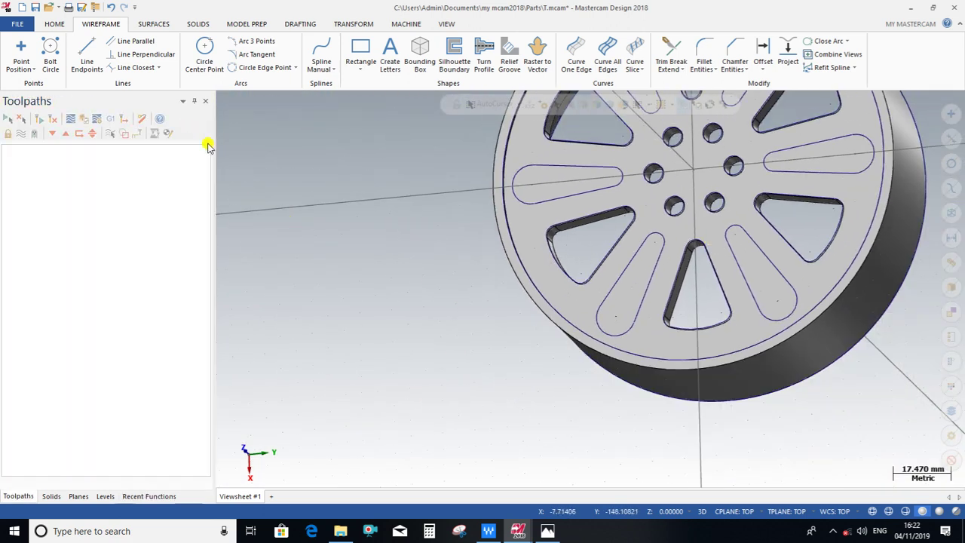
pyautogui.scroll(-3, 355, 256)
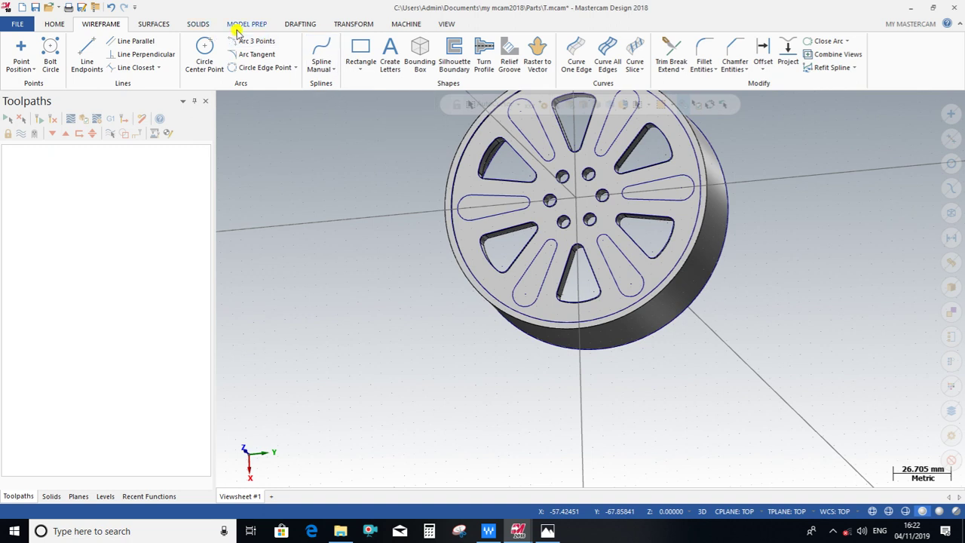
pyautogui.click(197, 24)
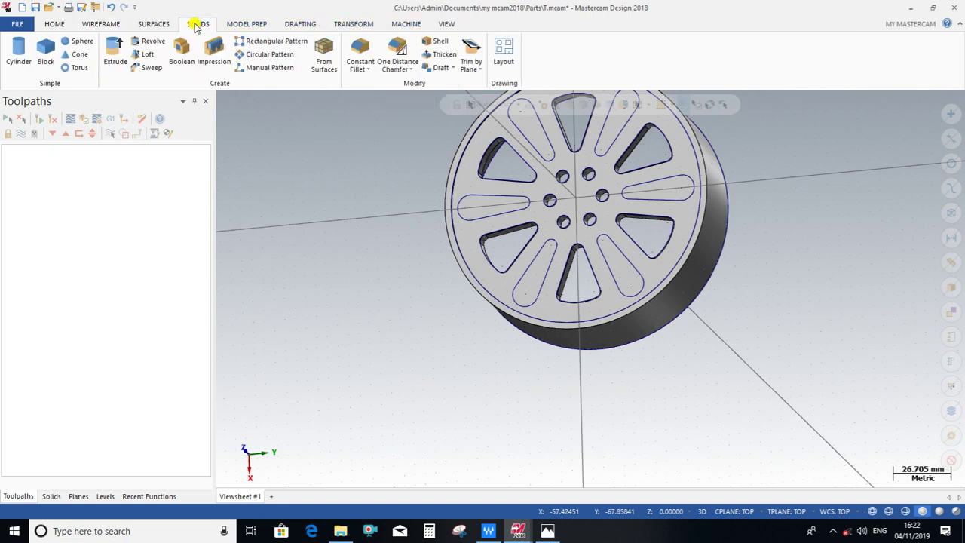
pyautogui.click(115, 54)
pyautogui.click(486, 219)
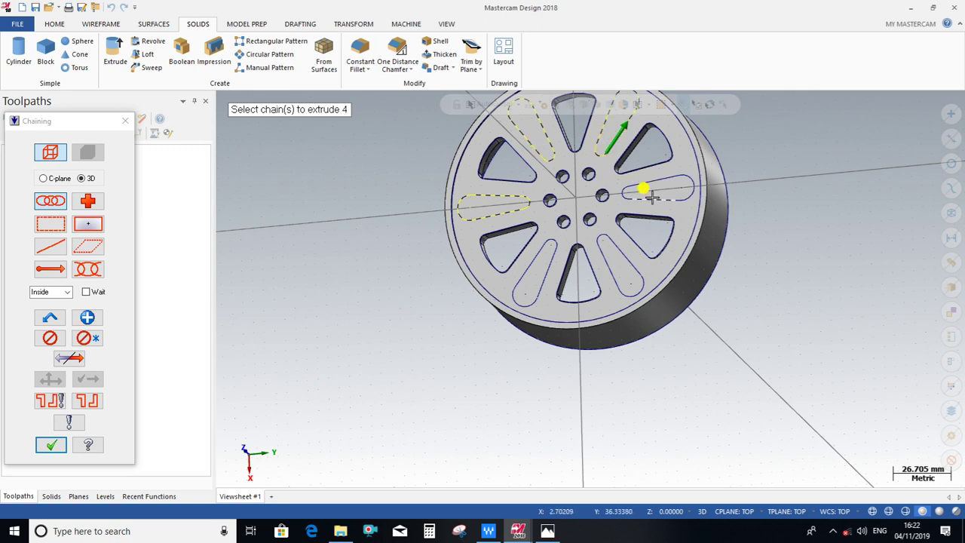
pyautogui.click(611, 243)
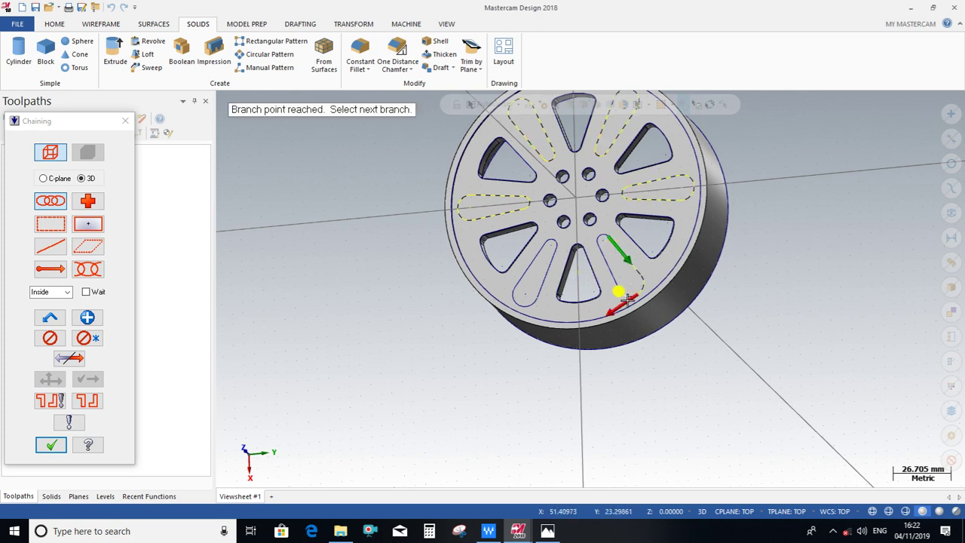
pyautogui.click(546, 276)
pyautogui.click(564, 286)
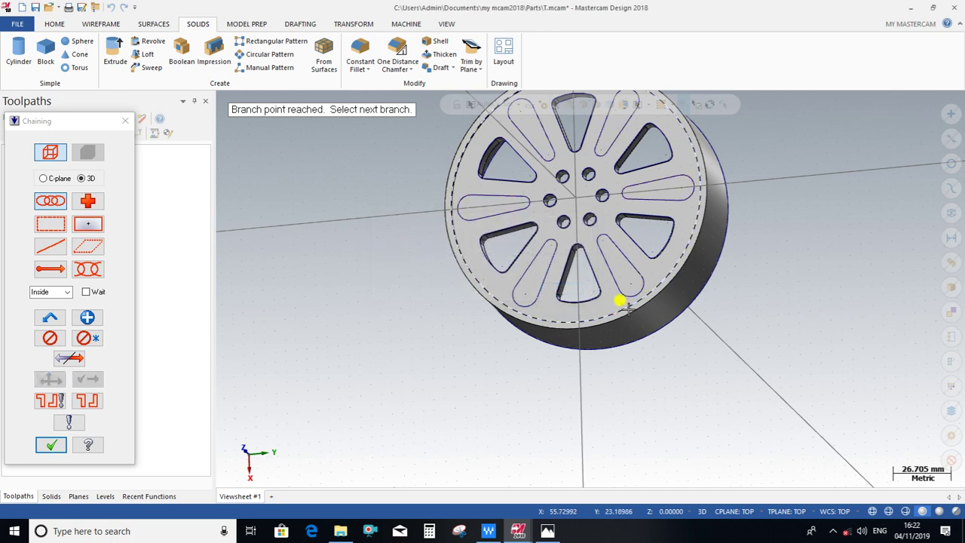
pyautogui.scroll(2, 626, 295)
pyautogui.scroll(2, 630, 297)
pyautogui.scroll(3, 631, 298)
pyautogui.scroll(3, 625, 287)
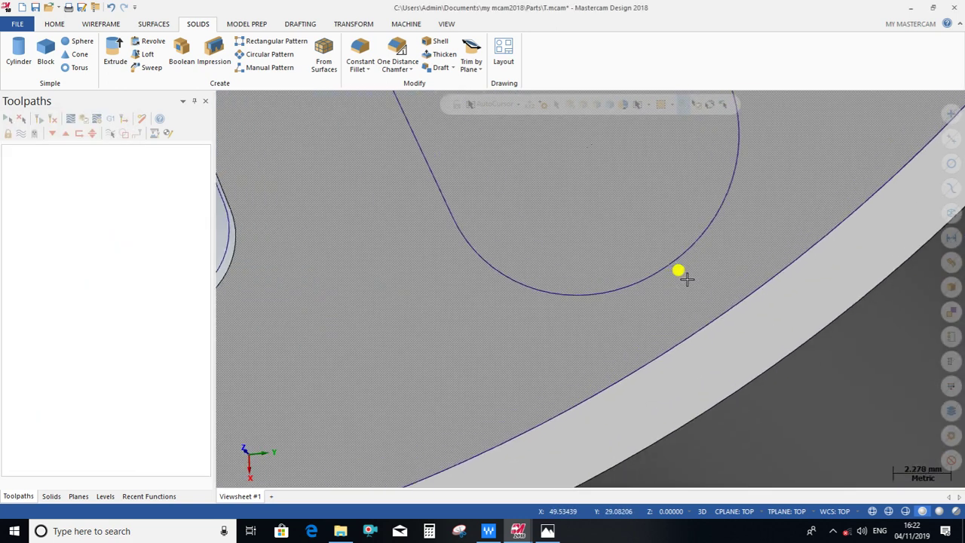
# Delete the tiny extra segment on the rounded end of the slot arc
pyautogui.scroll(2, 678, 276)
pyautogui.scroll(1, 665, 276)
pyautogui.scroll(1, 669, 274)
pyautogui.scroll(1, 656, 270)
pyautogui.click(647, 255)
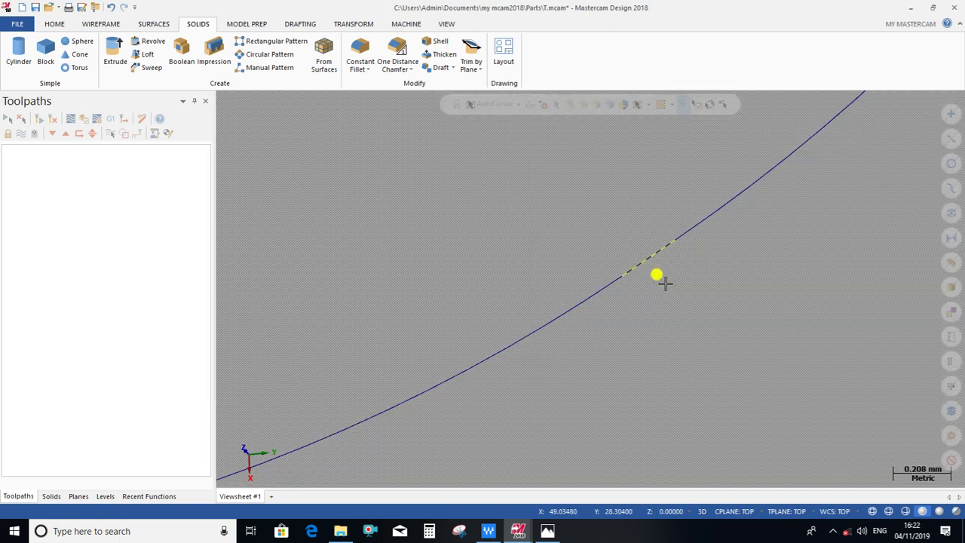
pyautogui.press('Delete')
# Back out of the stray Block solid and Line Endpoints commands without creating anything
pyautogui.click(77, 69)
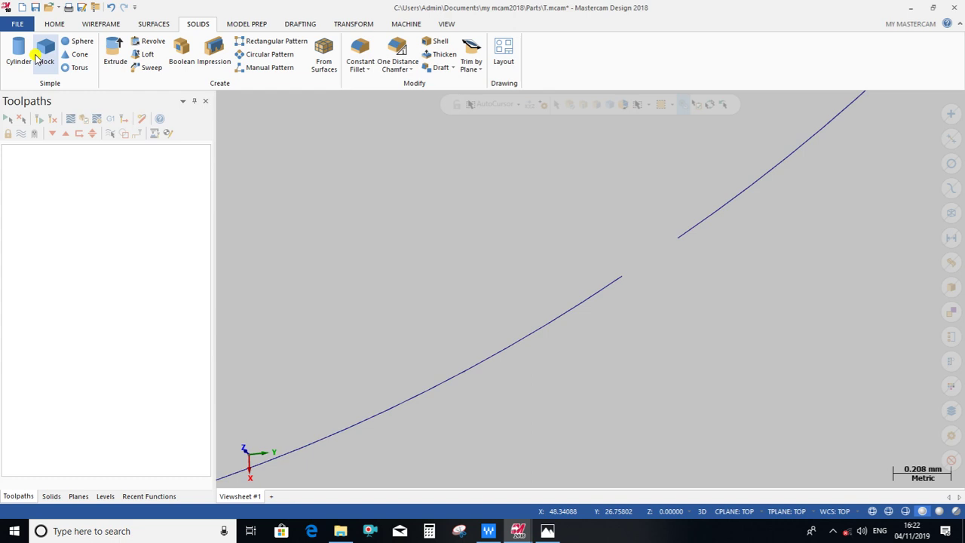
pyautogui.click(42, 54)
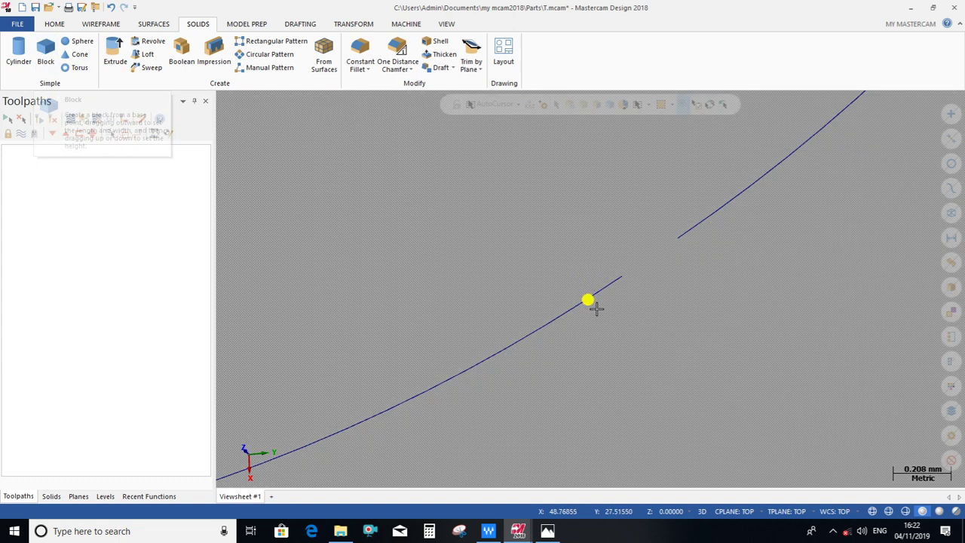
pyautogui.scroll(-2, 595, 308)
pyautogui.scroll(-1, 607, 304)
pyautogui.scroll(-1, 612, 305)
pyautogui.scroll(-1, 612, 306)
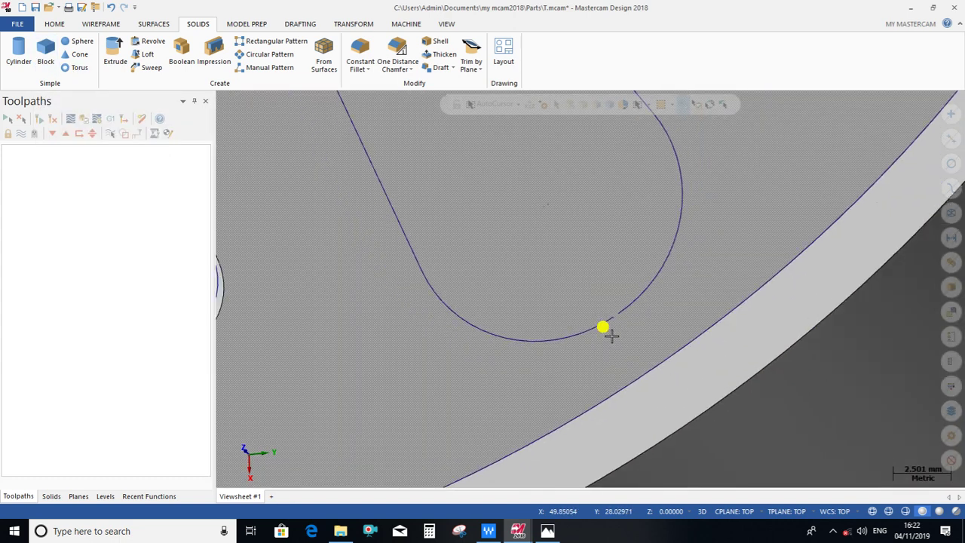
pyautogui.scroll(-1, 611, 335)
pyautogui.scroll(-1, 612, 334)
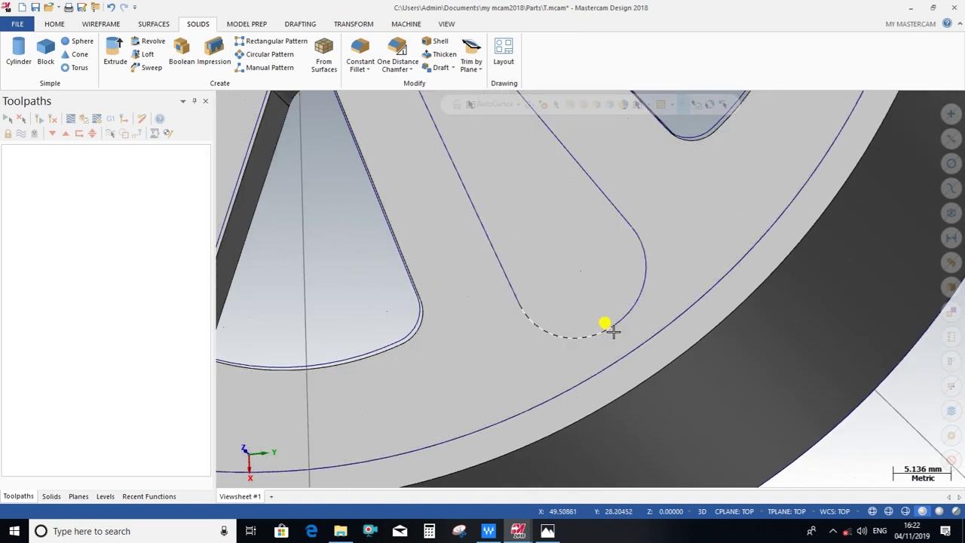
pyautogui.scroll(1, 611, 329)
pyautogui.scroll(1, 595, 320)
pyautogui.scroll(1, 578, 312)
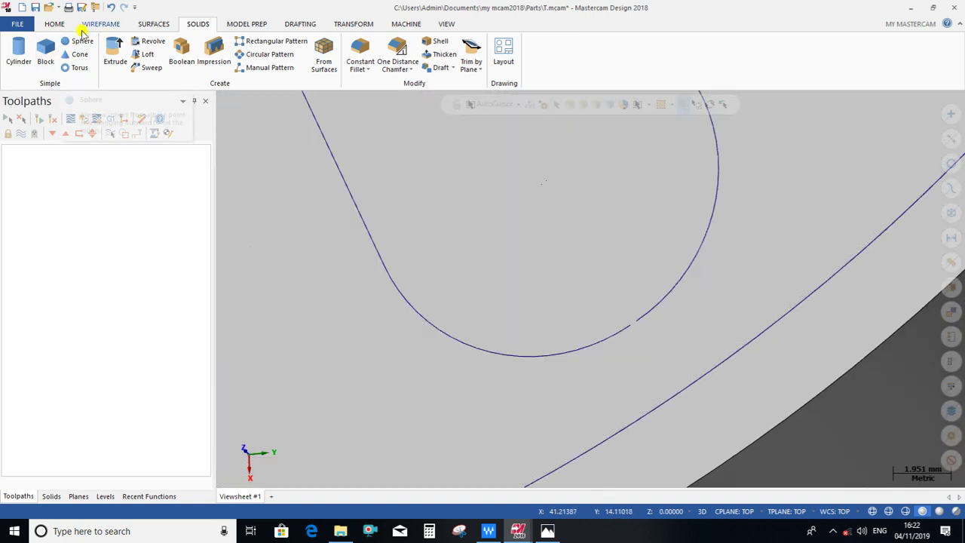
pyautogui.click(54, 24)
pyautogui.click(97, 23)
pyautogui.click(87, 56)
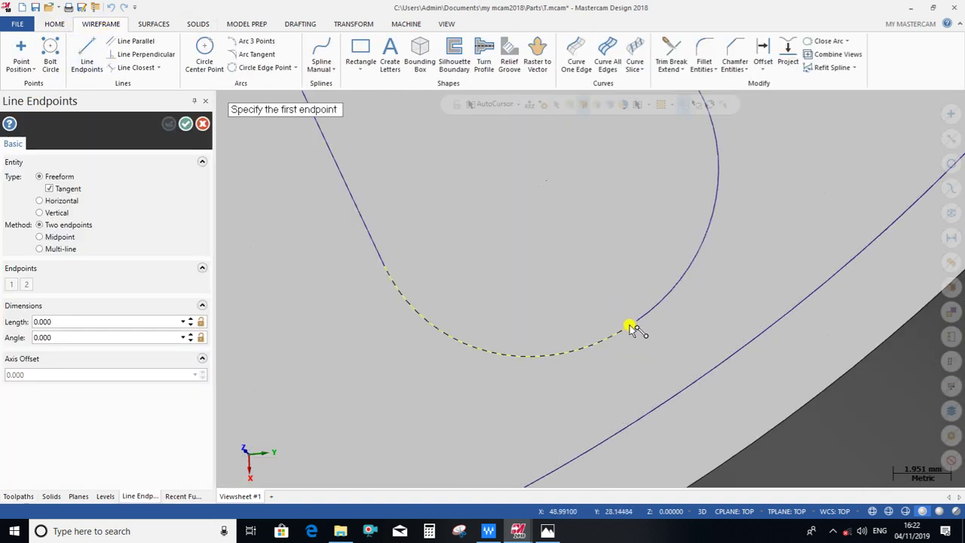
pyautogui.press('Escape')
pyautogui.press('Escape')
# Zoom out over the wheel face and bring up the Solids tools
pyautogui.scroll(-2, 689, 294)
pyautogui.scroll(-2, 695, 293)
pyautogui.scroll(1, 241, 353)
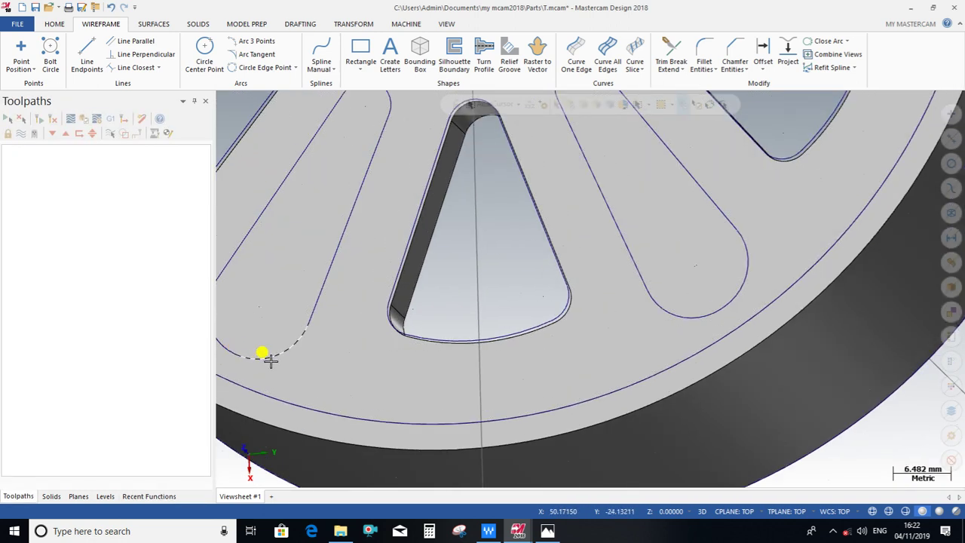
pyautogui.scroll(-1, 332, 380)
pyautogui.scroll(-2, 414, 398)
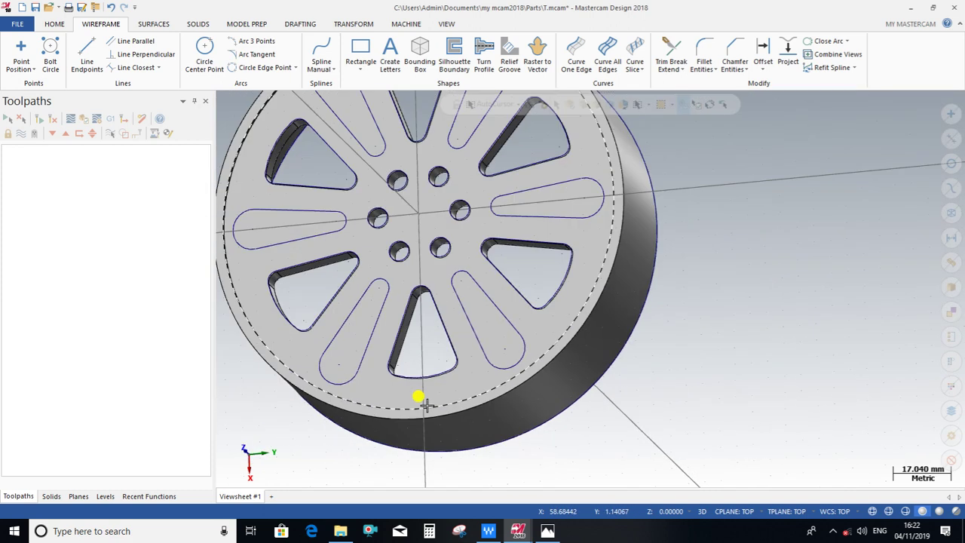
pyautogui.scroll(-1, 421, 388)
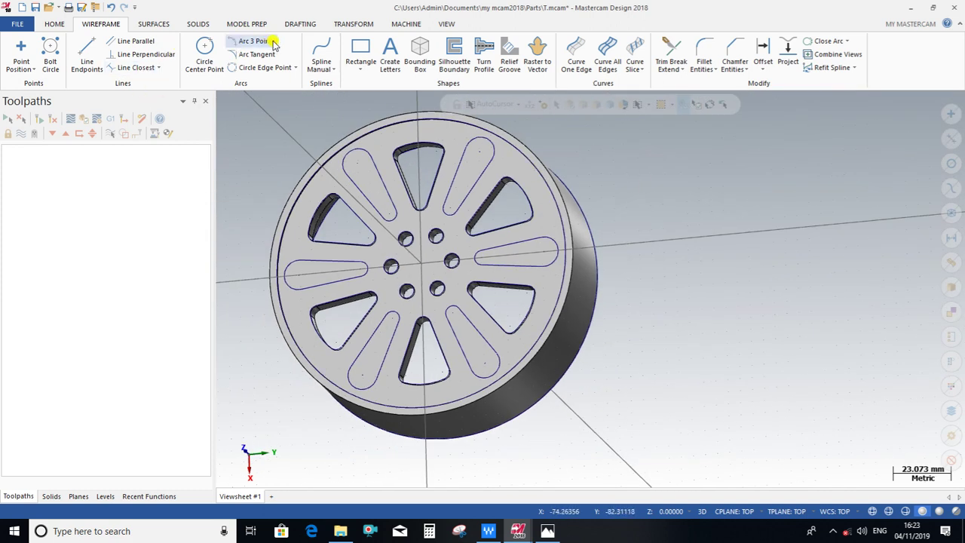
pyautogui.click(197, 24)
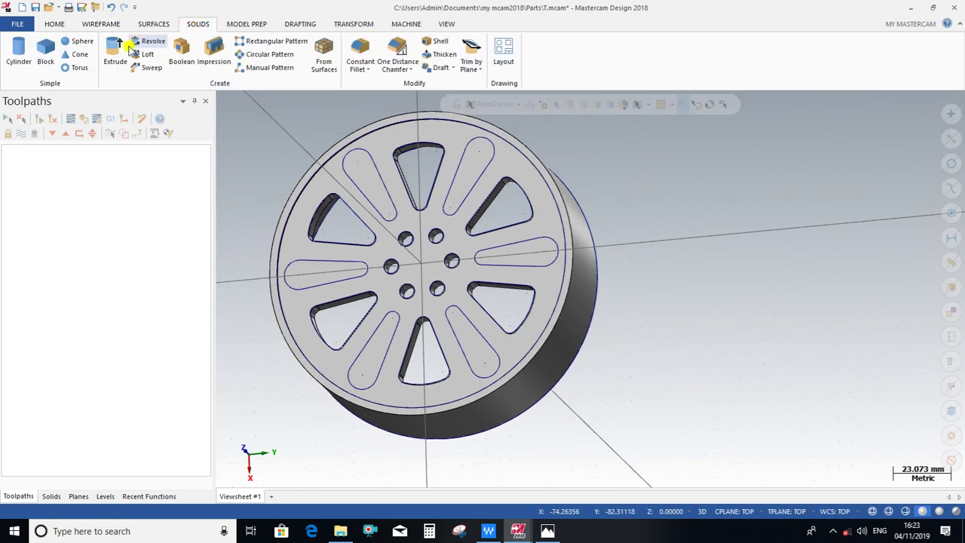
pyautogui.click(115, 54)
pyautogui.click(472, 194)
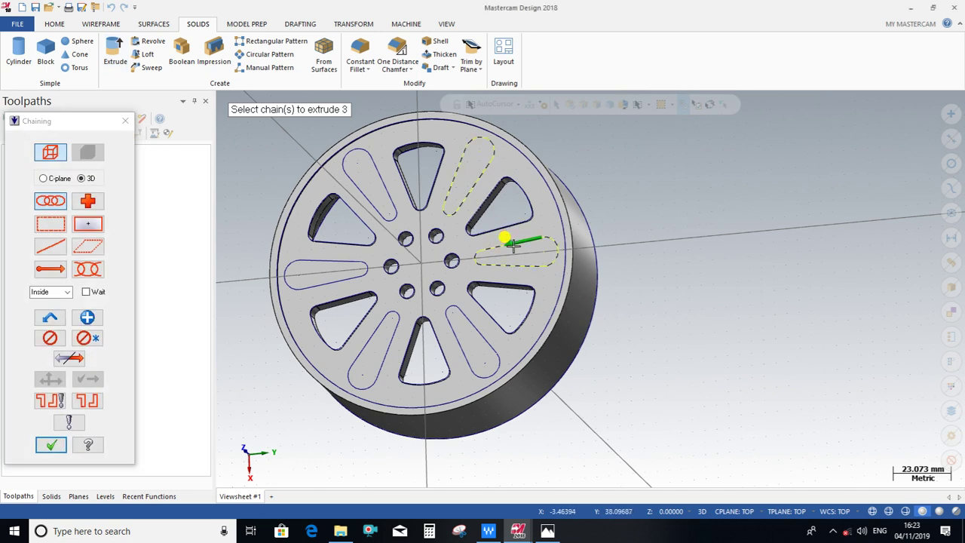
pyautogui.click(468, 324)
pyautogui.click(377, 340)
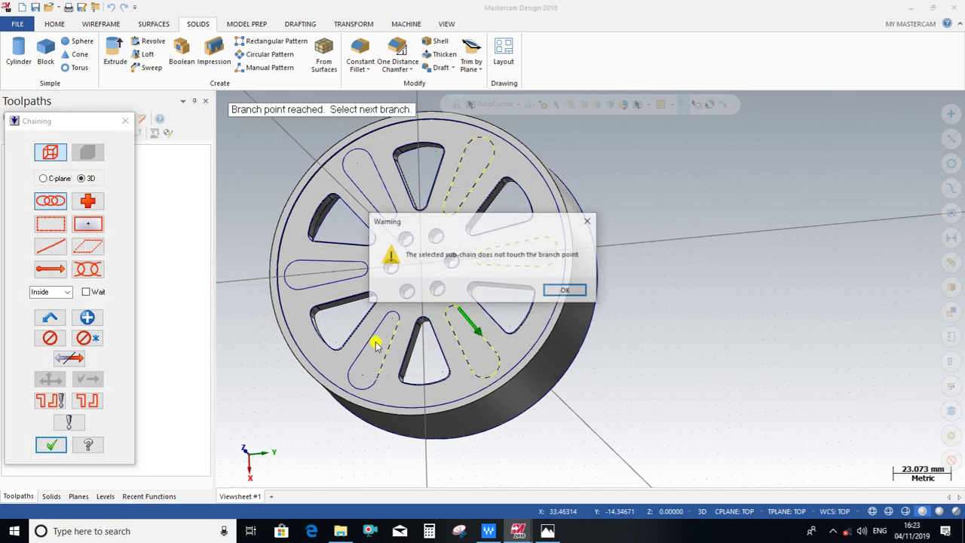
pyautogui.click(549, 298)
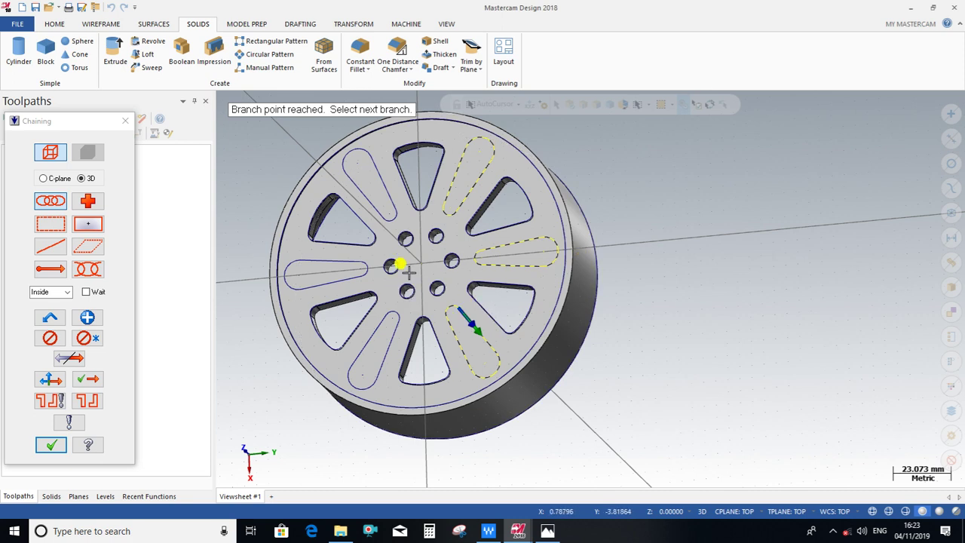
pyautogui.click(395, 195)
pyautogui.press('Return')
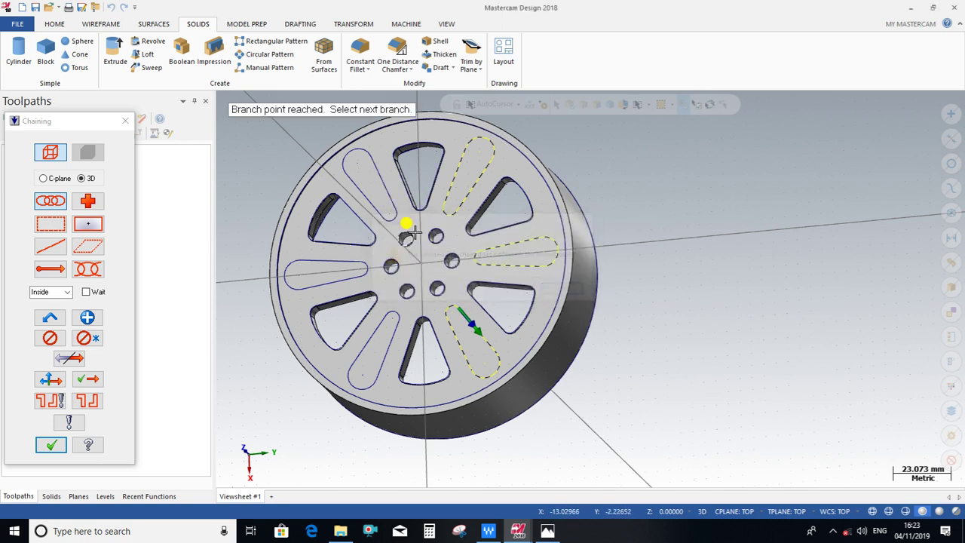
pyautogui.scroll(2, 489, 341)
pyautogui.press('Escape')
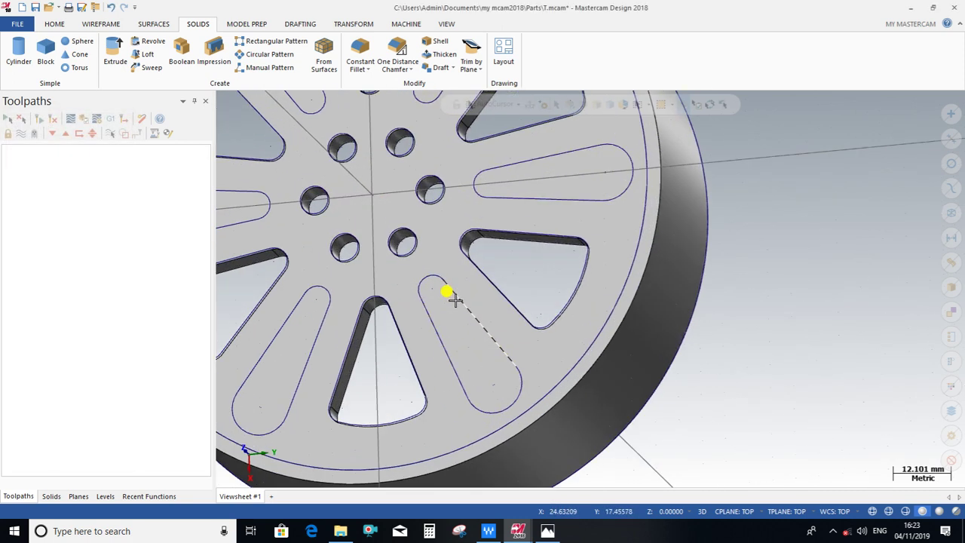
pyautogui.scroll(3, 448, 291)
pyautogui.scroll(3, 441, 279)
pyautogui.scroll(3, 437, 275)
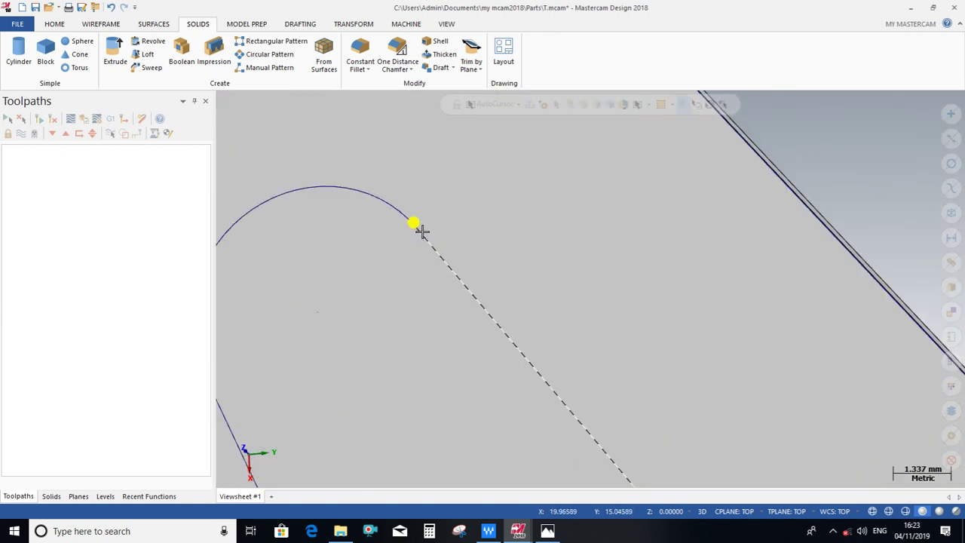
pyautogui.scroll(1, 421, 232)
pyautogui.scroll(2, 413, 223)
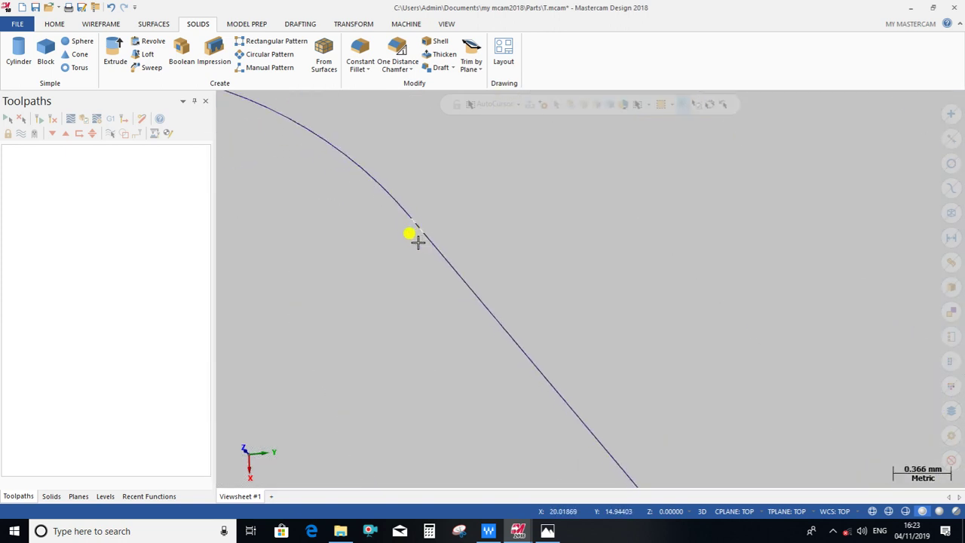
pyautogui.scroll(1, 445, 274)
pyautogui.scroll(2, 410, 211)
pyautogui.scroll(1, 438, 244)
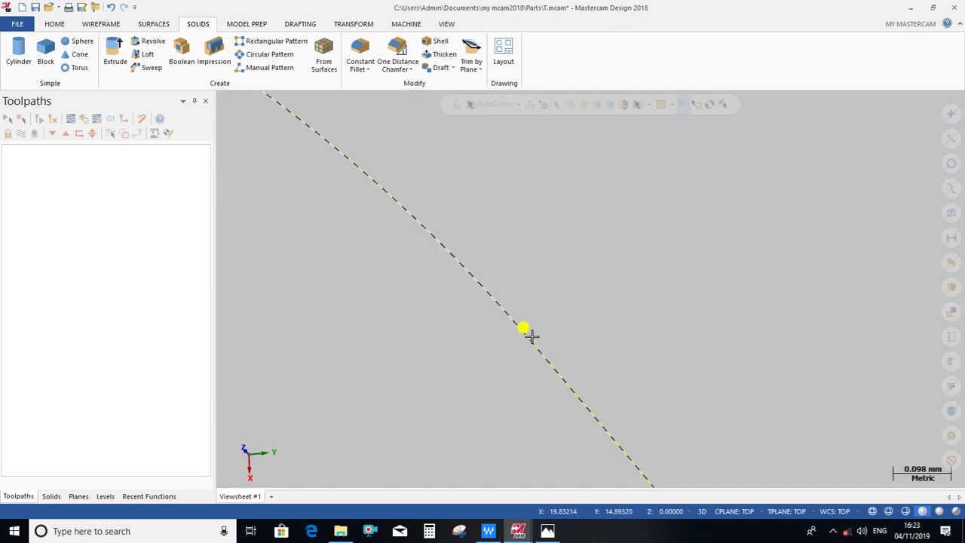
pyautogui.scroll(-2, 567, 370)
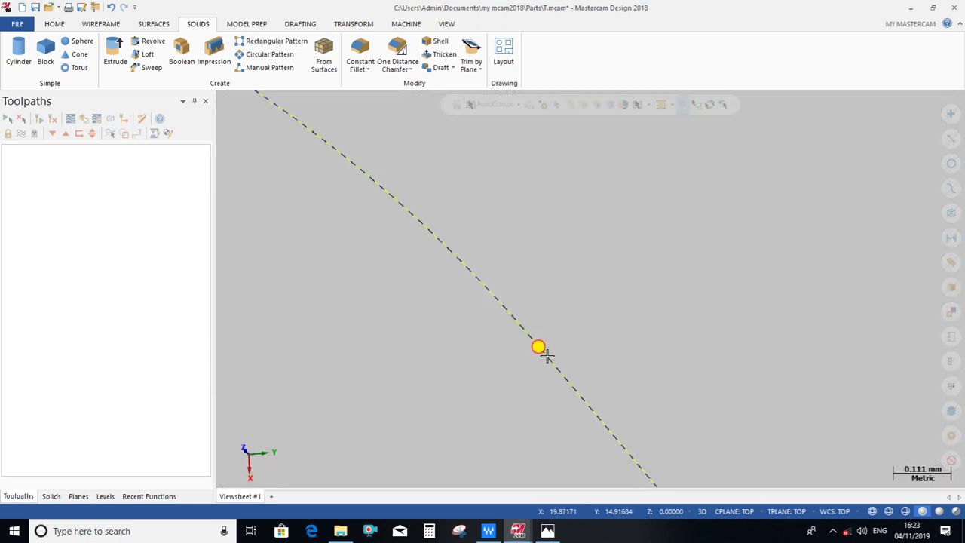
pyautogui.scroll(-1, 558, 339)
pyautogui.scroll(-2, 564, 316)
pyautogui.scroll(-2, 566, 302)
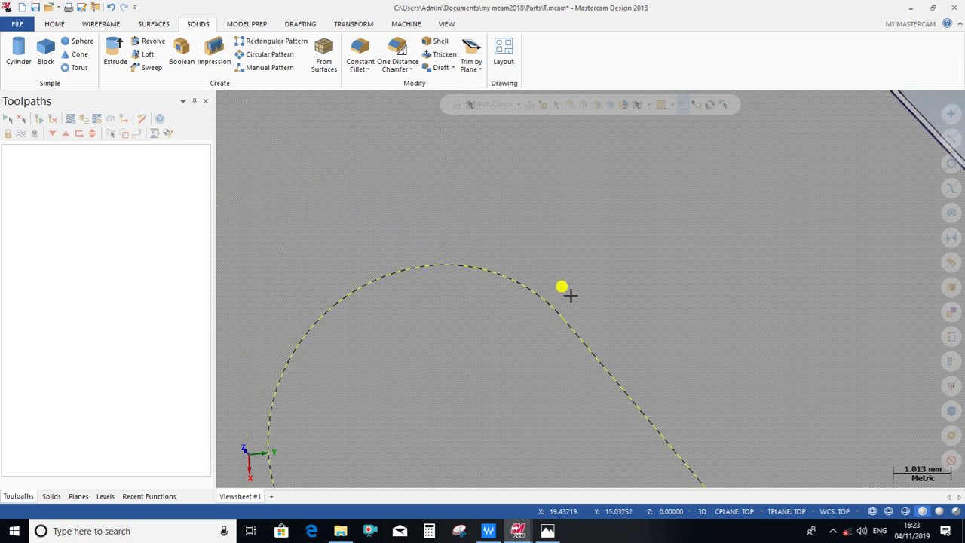
pyautogui.scroll(-3, 577, 275)
pyautogui.scroll(-2, 589, 261)
pyautogui.scroll(-1, 503, 226)
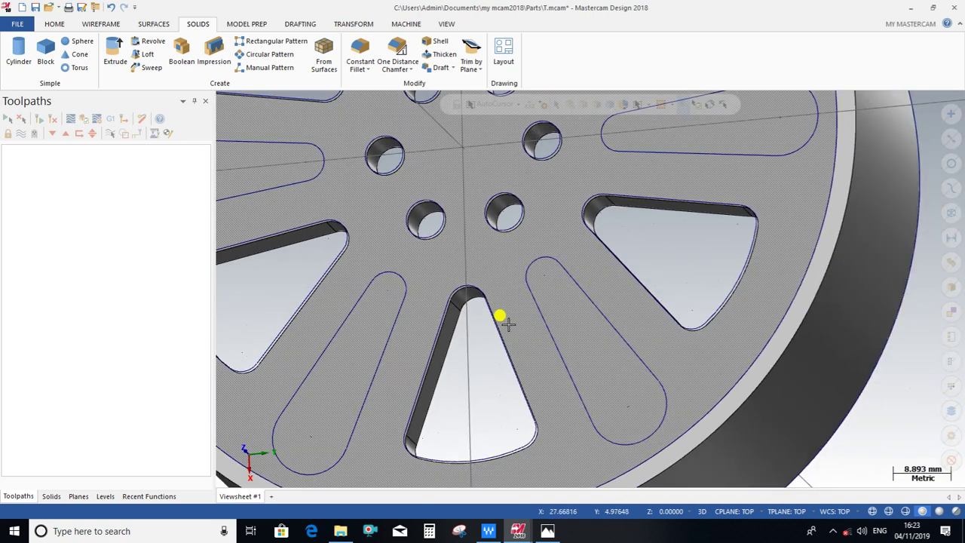
pyautogui.click(115, 54)
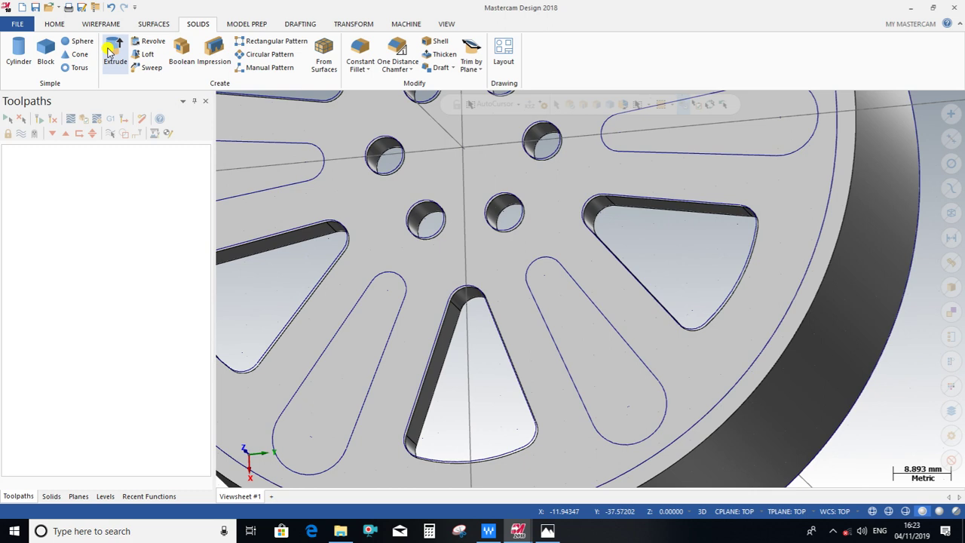
# Chain the lower and left slot outlines, dismiss the branch-point warning, then cancel the extrude
pyautogui.click(608, 329)
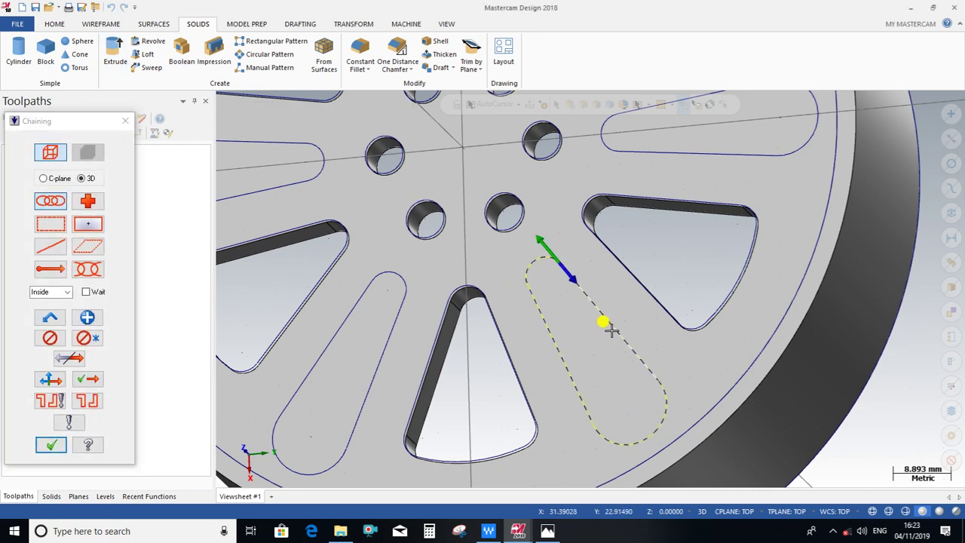
pyautogui.click(388, 351)
pyautogui.click(565, 291)
pyautogui.press('Escape')
pyautogui.scroll(-2, 558, 317)
pyautogui.scroll(-2, 559, 361)
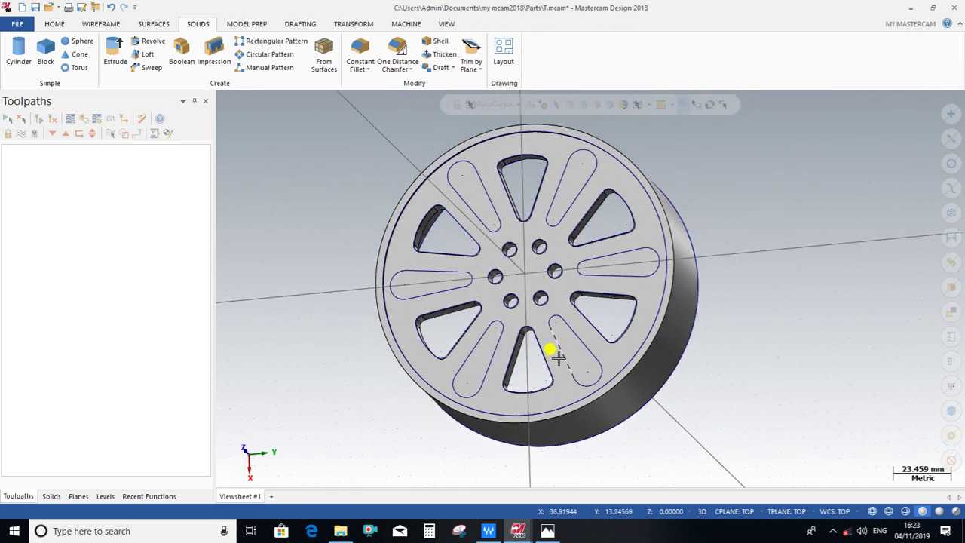
# Start a new extrude chaining four slot outlines, and dismiss the branch-point warning
pyautogui.click(114, 51)
pyautogui.click(559, 181)
pyautogui.click(617, 250)
pyautogui.click(567, 320)
pyautogui.click(489, 195)
pyautogui.click(562, 290)
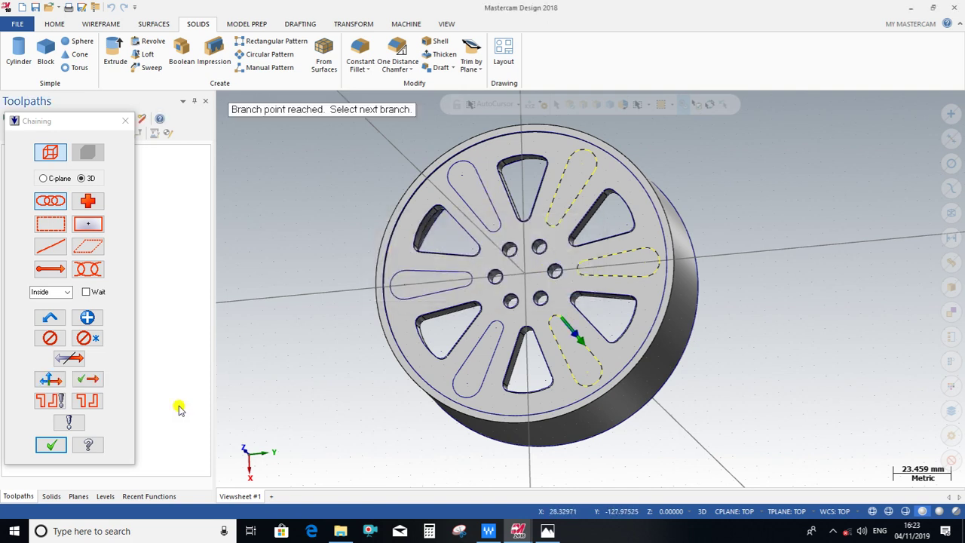
# Zoom in on the branch-point gap, try the next chain branch, then cancel the chaining
pyautogui.scroll(2, 591, 346)
pyautogui.scroll(3, 565, 331)
pyautogui.scroll(3, 567, 311)
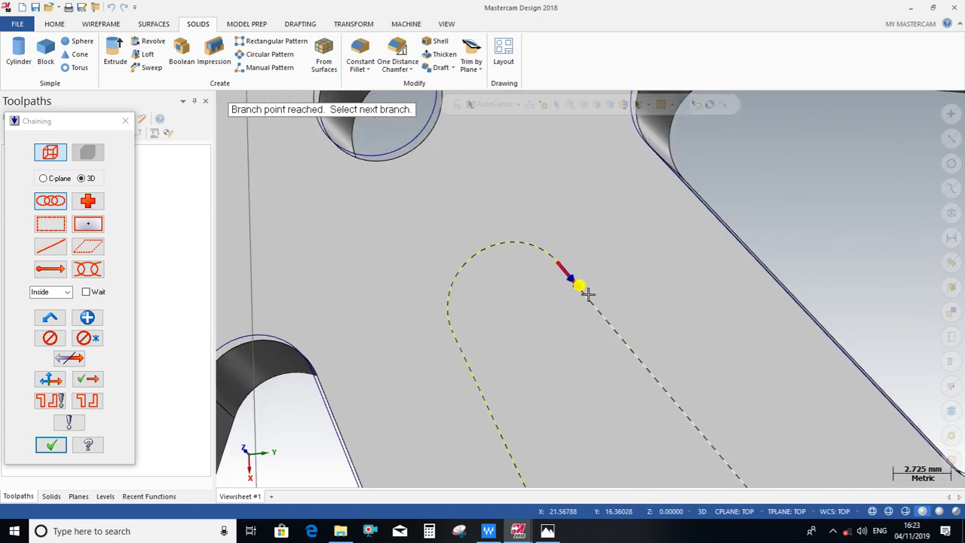
pyautogui.scroll(2, 581, 287)
pyautogui.scroll(4, 558, 263)
pyautogui.scroll(4, 555, 263)
pyautogui.scroll(3, 554, 255)
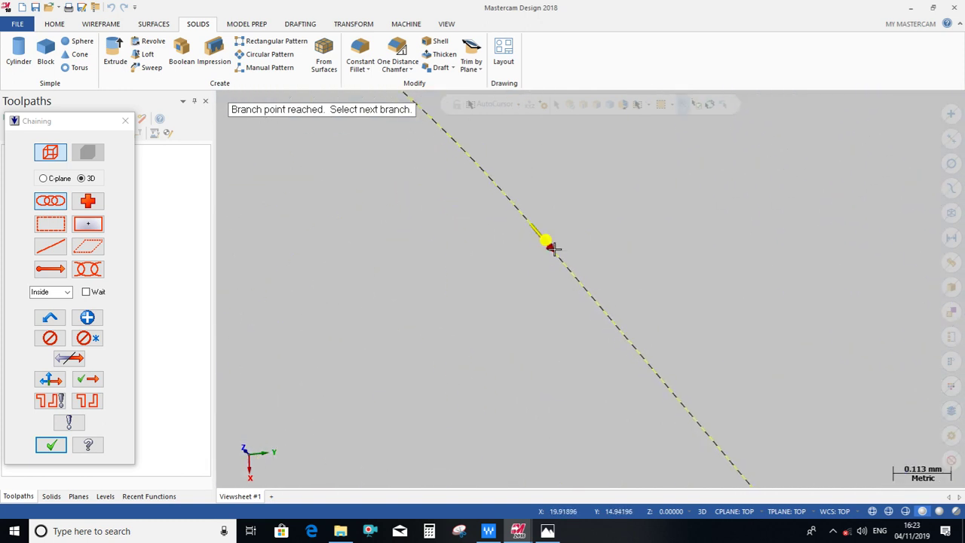
pyautogui.scroll(2, 552, 249)
pyautogui.scroll(3, 554, 248)
pyautogui.scroll(3, 520, 226)
pyautogui.scroll(3, 564, 237)
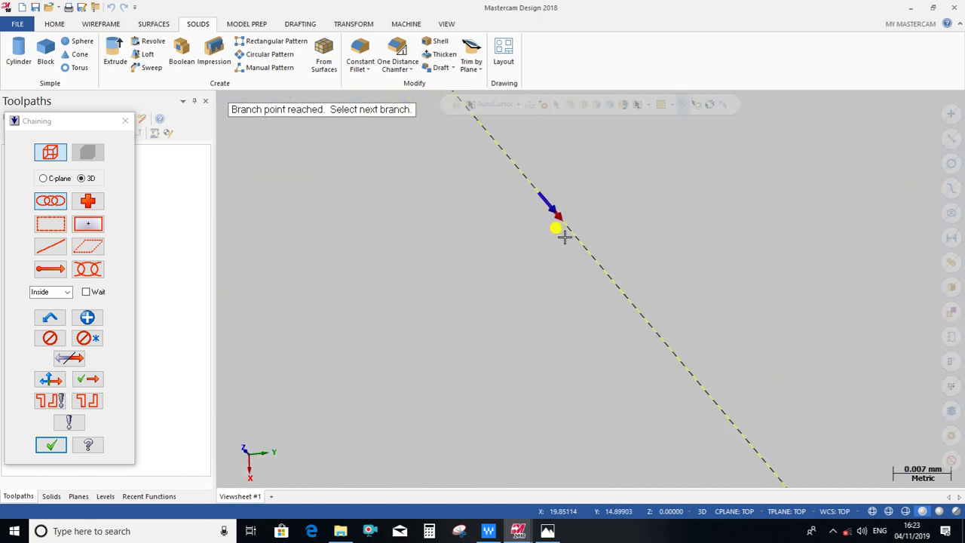
pyautogui.click(555, 213)
pyautogui.scroll(-2, 527, 220)
pyautogui.press('Escape')
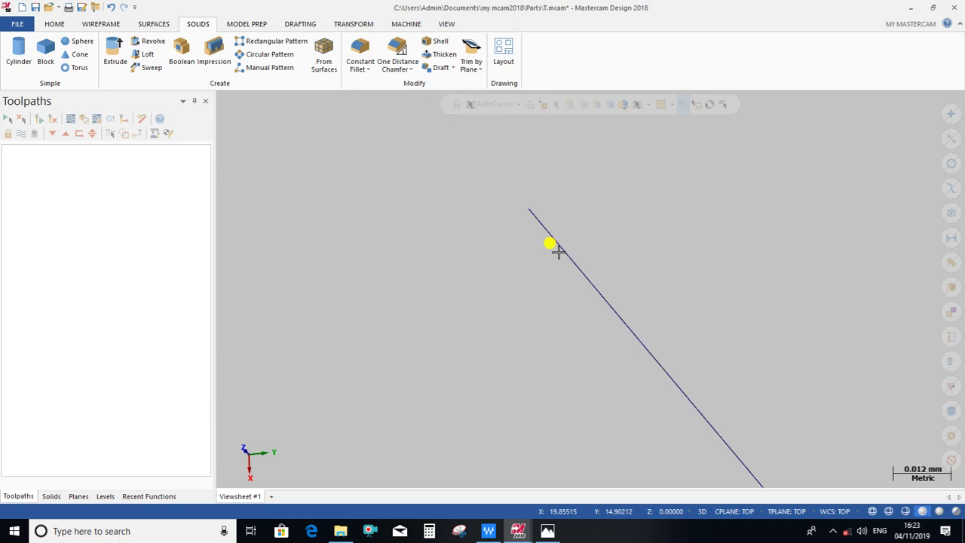
# Zoom back out until the whole wheel is in view
pyautogui.scroll(-3, 557, 250)
pyautogui.scroll(-3, 577, 254)
pyautogui.scroll(-3, 566, 239)
pyautogui.scroll(-3, 565, 224)
pyautogui.scroll(-1, 566, 223)
pyautogui.scroll(-1, 566, 223)
pyautogui.scroll(-1, 566, 223)
pyautogui.scroll(-1, 566, 224)
pyautogui.scroll(-2, 566, 223)
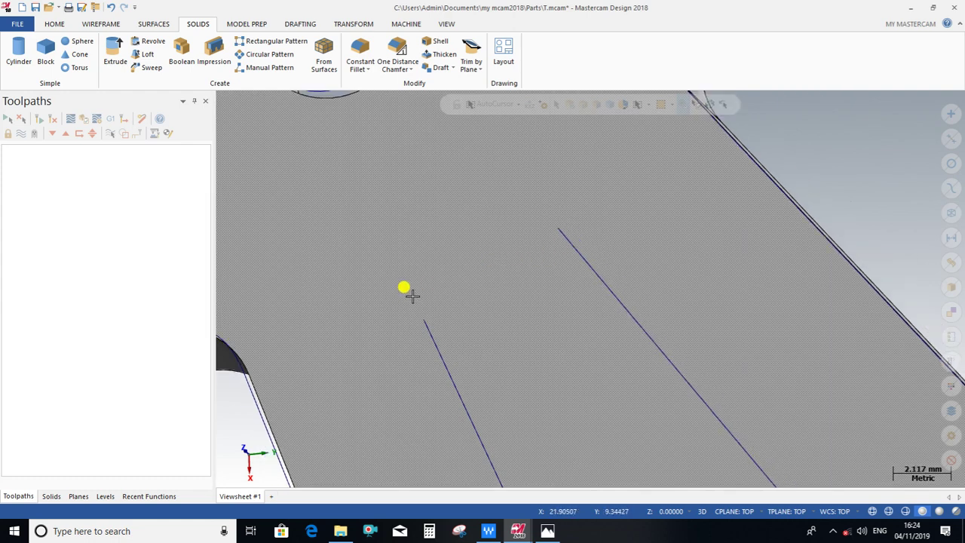
pyautogui.scroll(-2, 410, 294)
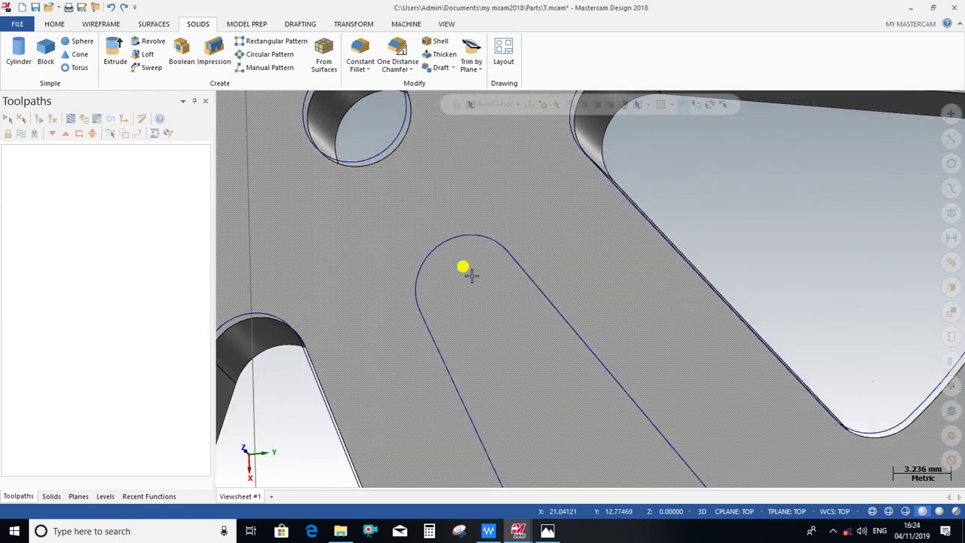
pyautogui.scroll(-1, 424, 323)
pyautogui.scroll(-2, 440, 260)
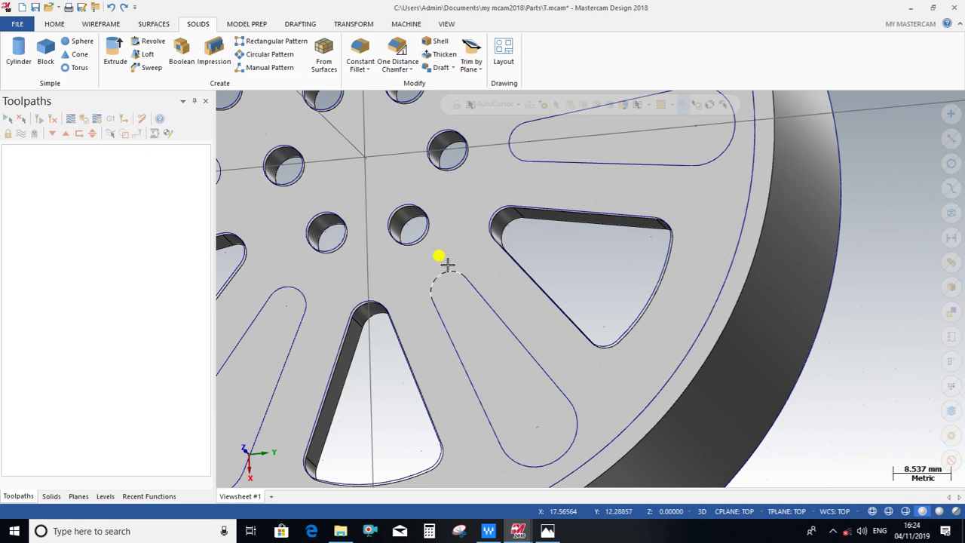
pyautogui.scroll(-1, 450, 264)
pyautogui.scroll(-2, 468, 302)
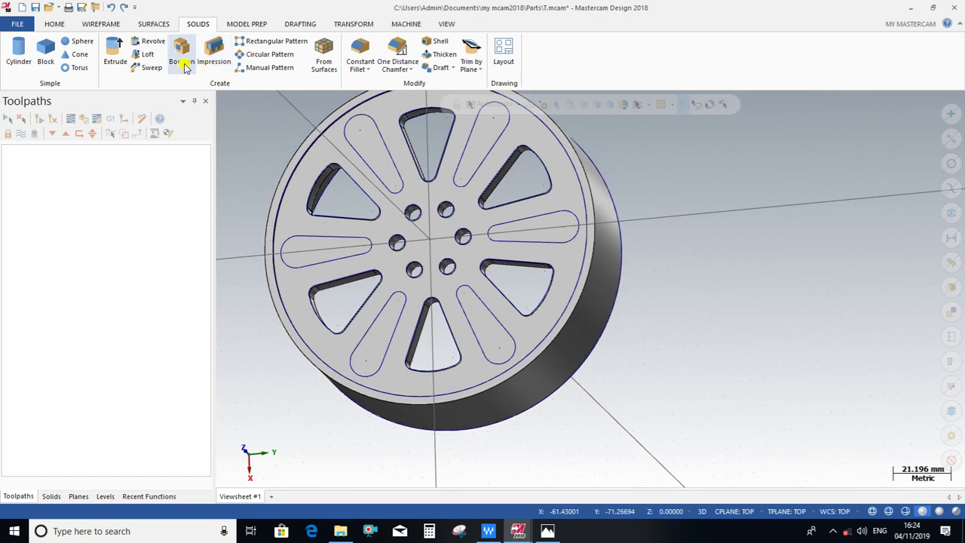
pyautogui.click(116, 53)
# Chain the upper-left and upper-right slot outlines and cut them 3.000 deep into the wheel face
pyautogui.click(375, 164)
pyautogui.click(478, 154)
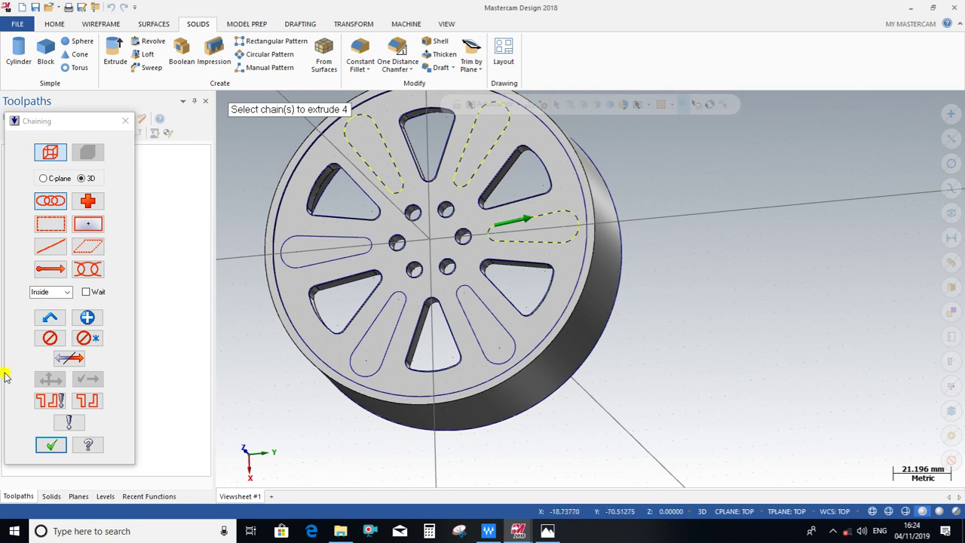
pyautogui.click(63, 445)
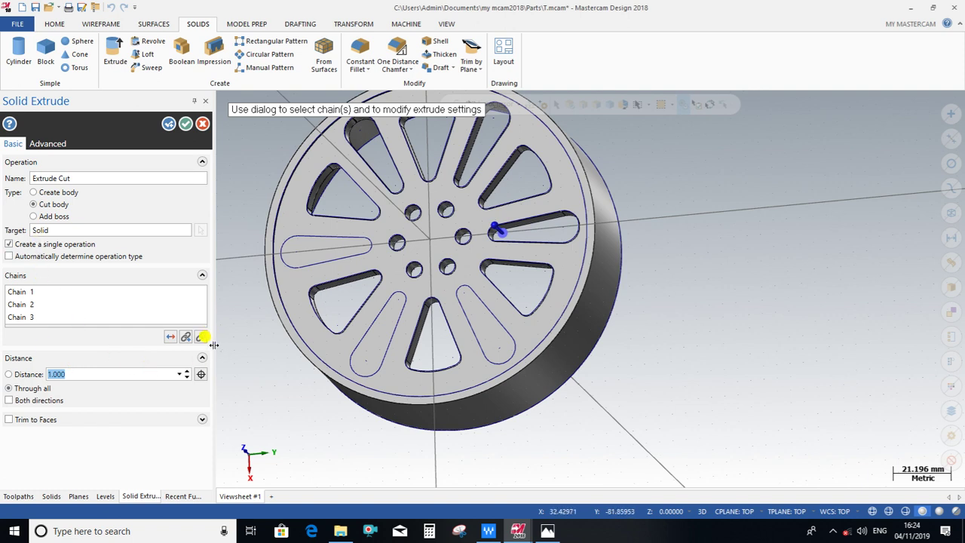
pyautogui.write('3')
pyautogui.press('Return')
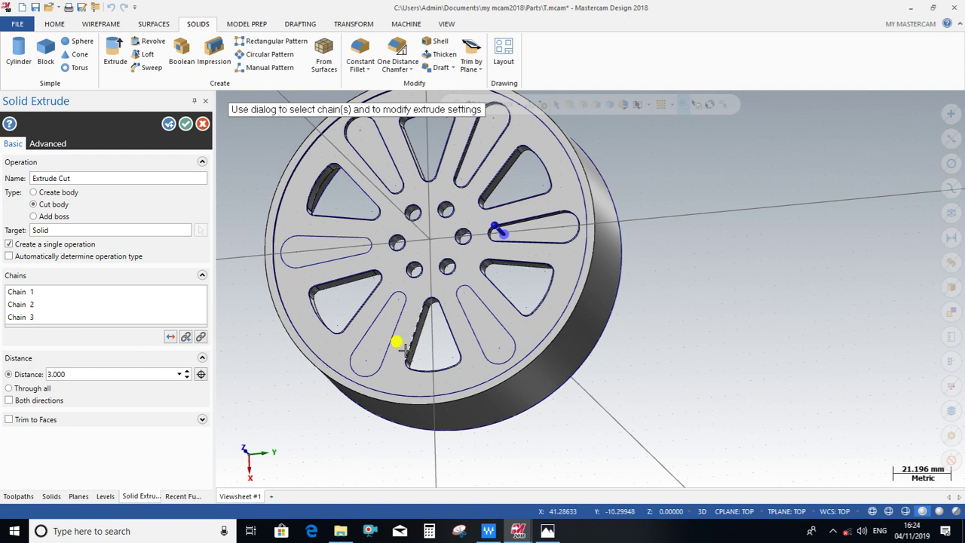
pyautogui.click(167, 124)
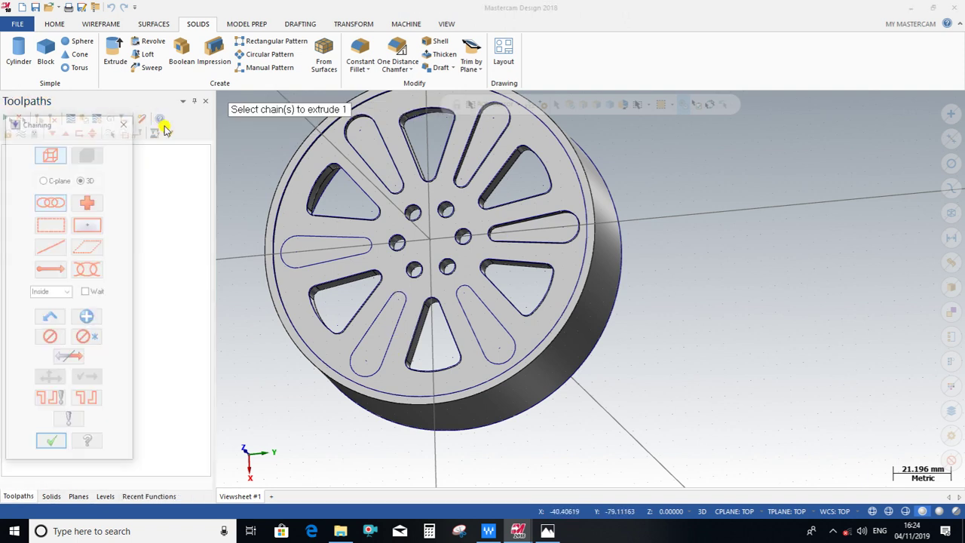
# Cut the left and lower-left slots 3.000 deep as separate extrude operations
pyautogui.scroll(2, 317, 228)
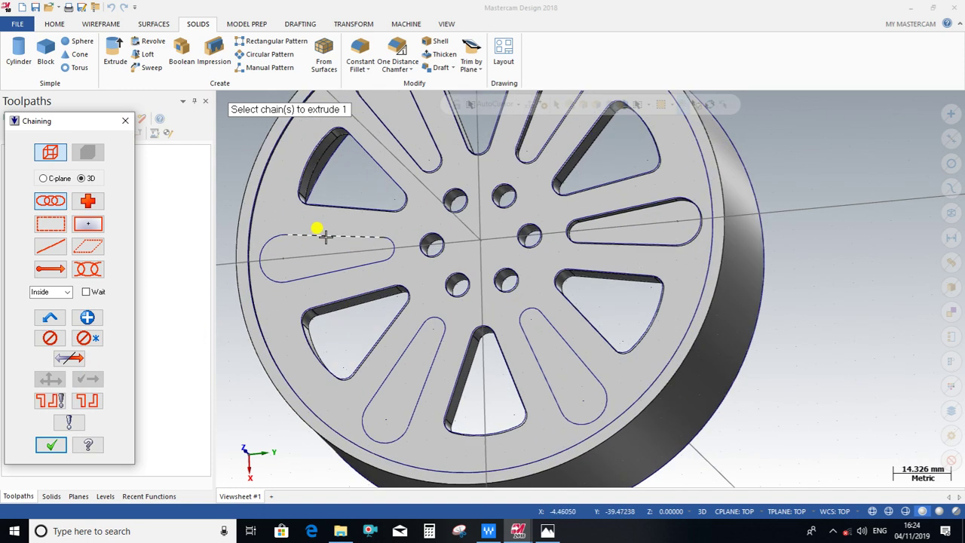
pyautogui.click(317, 234)
pyautogui.click(50, 446)
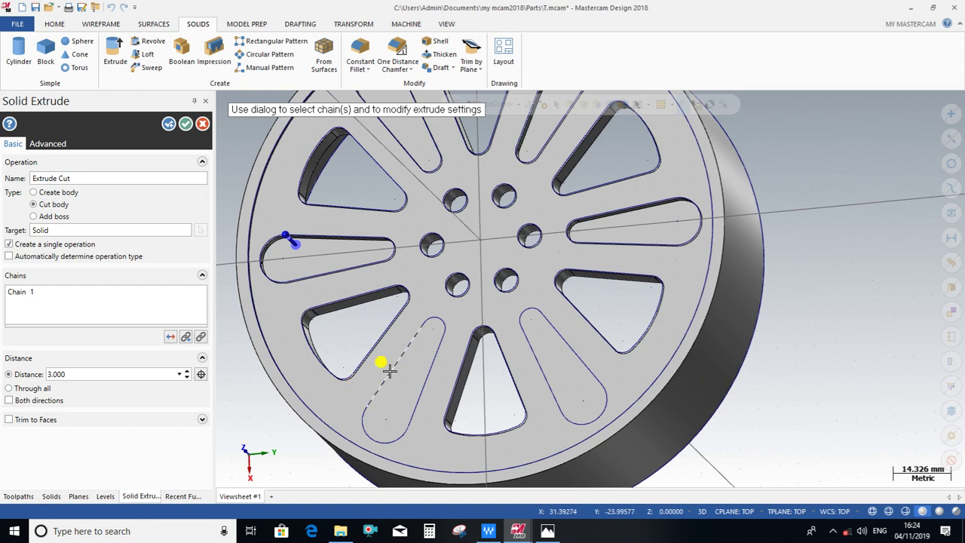
pyautogui.click(167, 124)
pyautogui.click(389, 360)
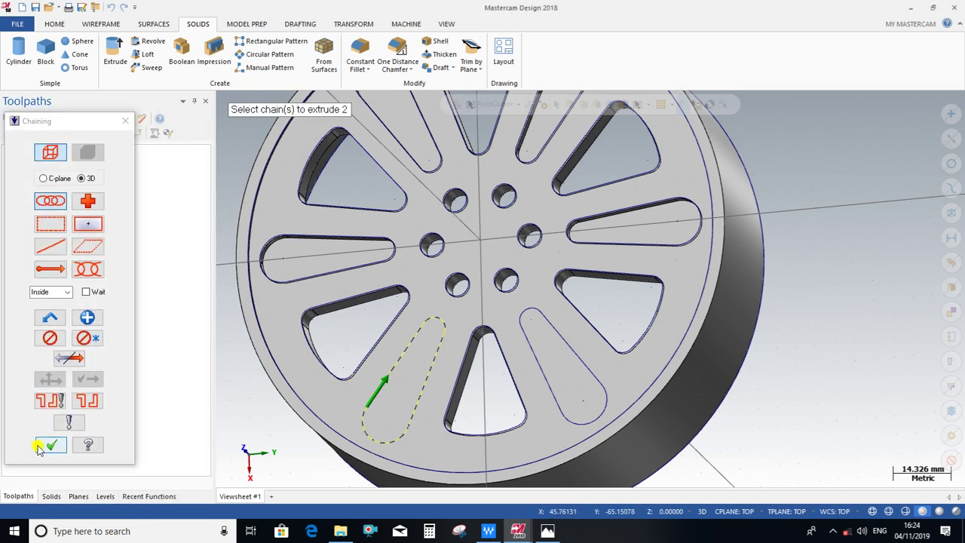
pyautogui.click(41, 446)
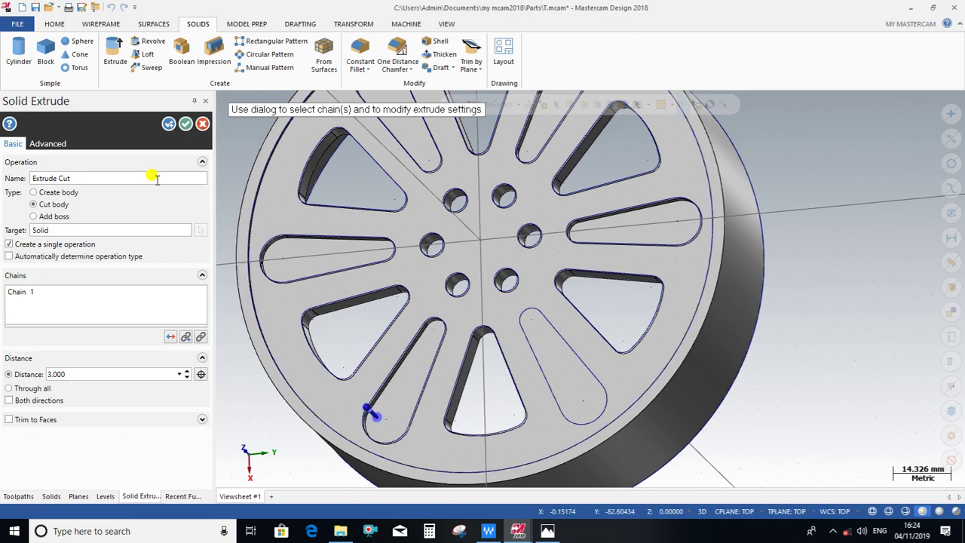
pyautogui.click(167, 125)
# Cut the lower-right slot 3.000 deep and orbit the wheel to check the finished slots
pyautogui.click(530, 354)
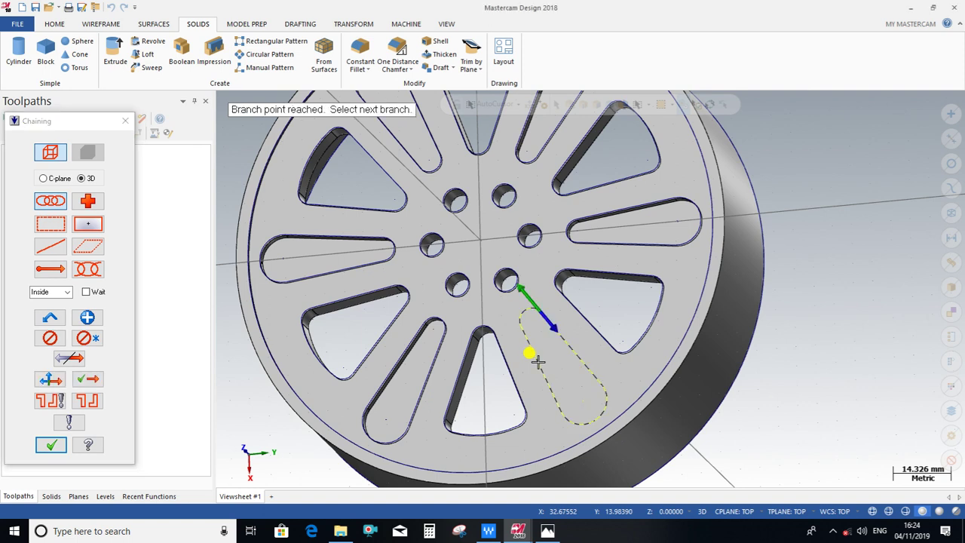
pyautogui.click(51, 444)
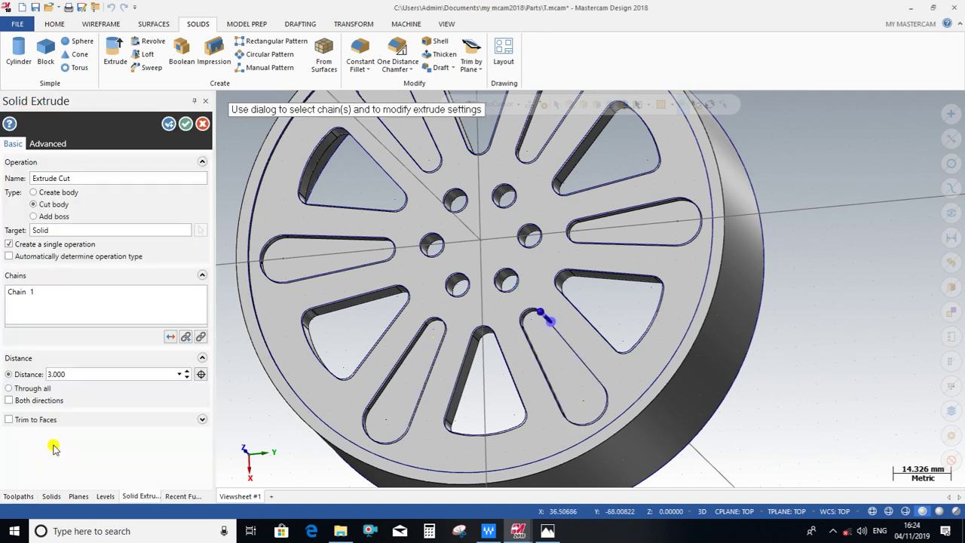
pyautogui.moveTo(545, 381)
pyautogui.mouseDown(button='middle')
pyautogui.moveTo(511, 324)
pyautogui.moveTo(485, 331)
pyautogui.mouseUp(button='middle')
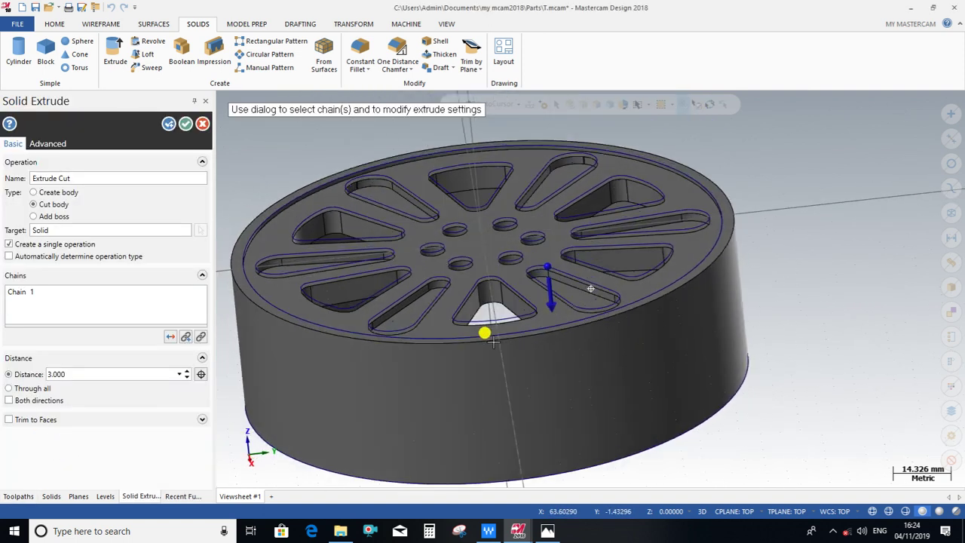
pyautogui.click(186, 124)
pyautogui.moveTo(429, 252)
pyautogui.mouseDown(button='middle')
pyautogui.moveTo(583, 357)
pyautogui.moveTo(510, 367)
pyautogui.moveTo(548, 384)
pyautogui.moveTo(593, 370)
pyautogui.moveTo(532, 364)
pyautogui.moveTo(514, 379)
pyautogui.moveTo(374, 358)
pyautogui.moveTo(482, 345)
pyautogui.moveTo(442, 389)
pyautogui.moveTo(537, 375)
pyautogui.moveTo(402, 344)
pyautogui.moveTo(334, 370)
pyautogui.moveTo(410, 366)
pyautogui.moveTo(367, 364)
pyautogui.moveTo(401, 380)
pyautogui.moveTo(385, 417)
pyautogui.mouseUp(button='middle')
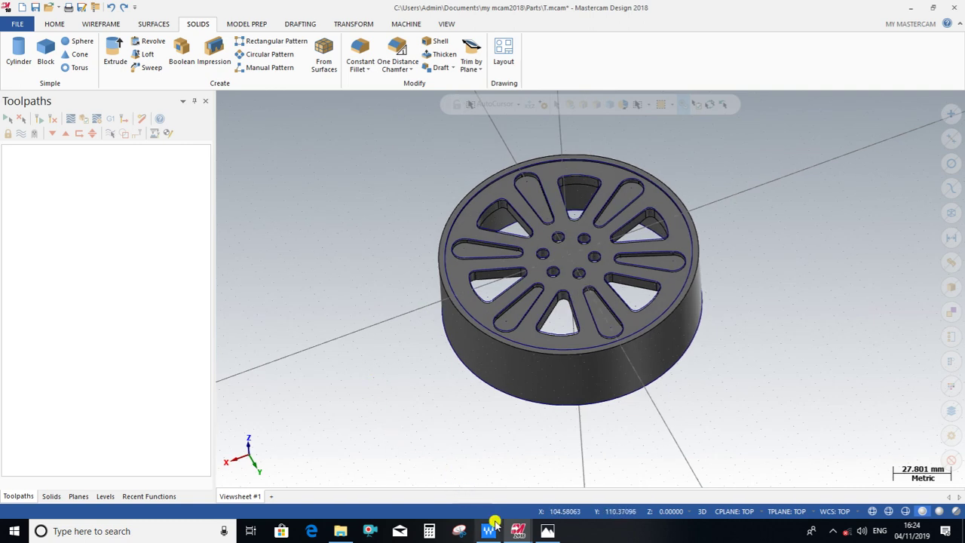
pyautogui.click(370, 533)
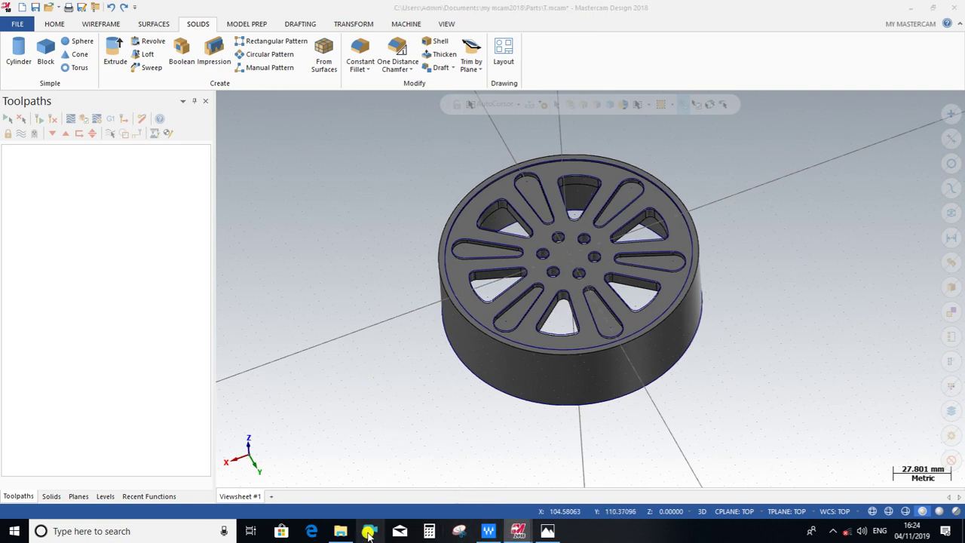